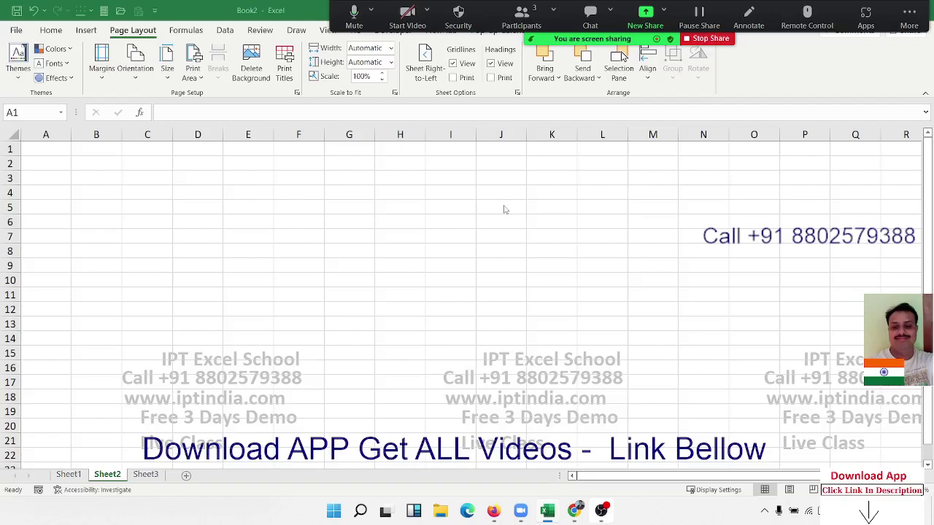
- Name Sheet1's A1:K19 random-number block DT
left_click(202, 34)
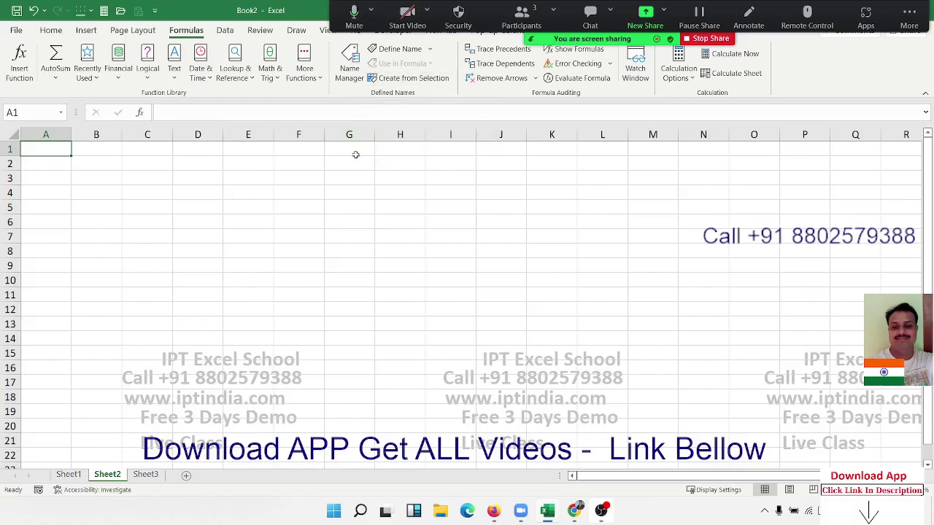
left_click(345, 211)
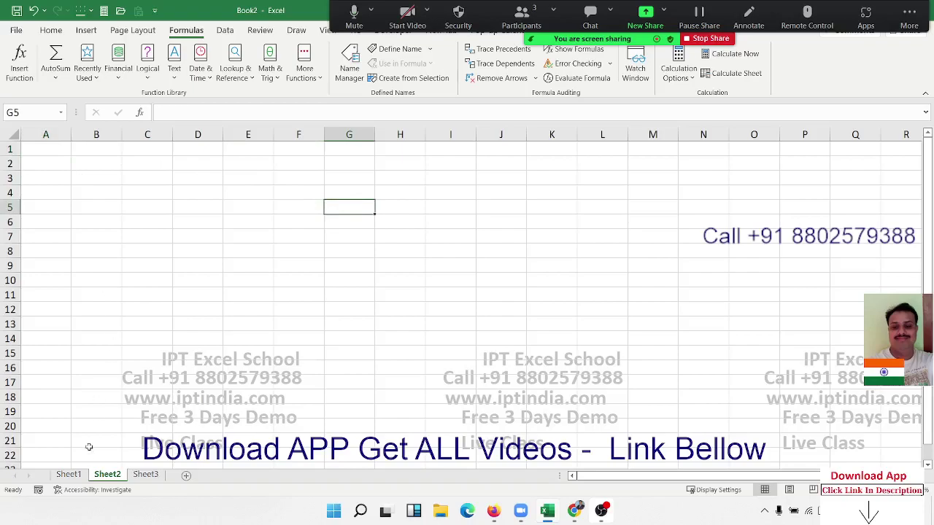
left_click(49, 153)
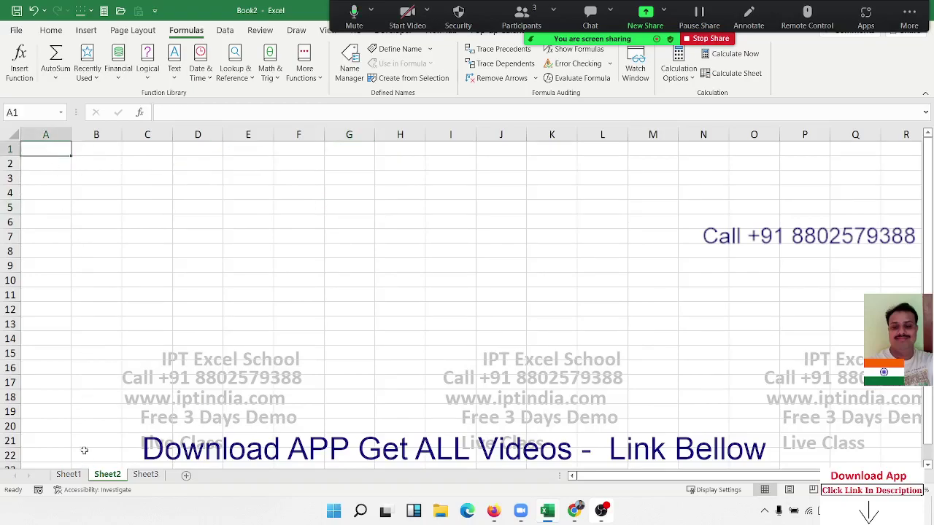
left_click(68, 474)
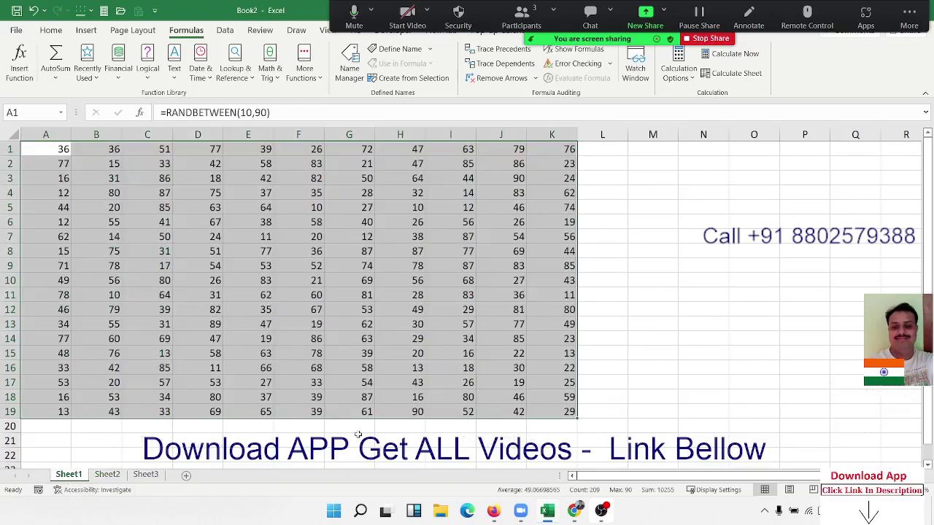
left_click(555, 368)
left_click_drag(555, 410, 27, 149)
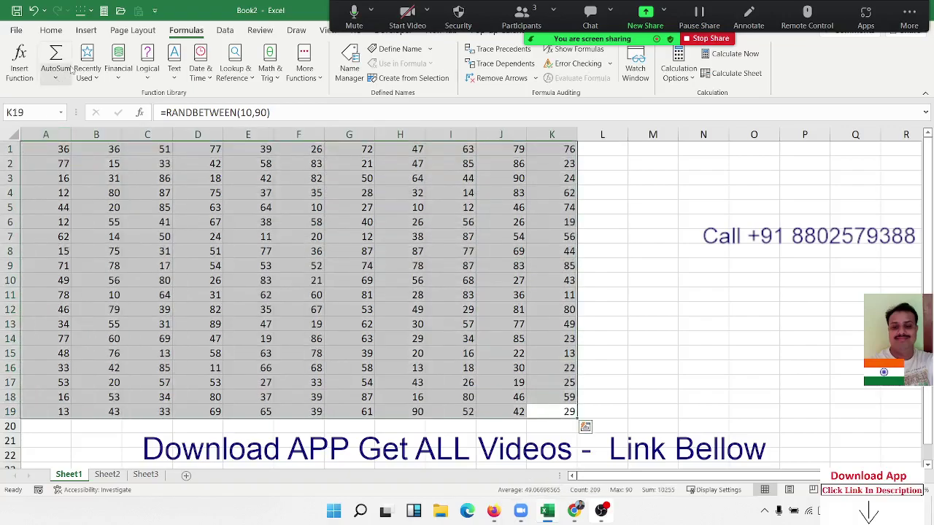
left_click(395, 51)
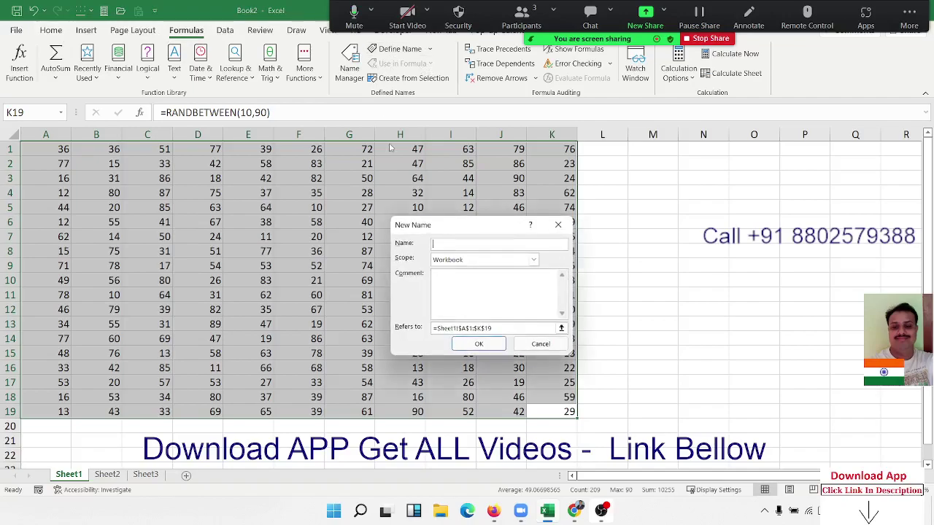
type("DT")
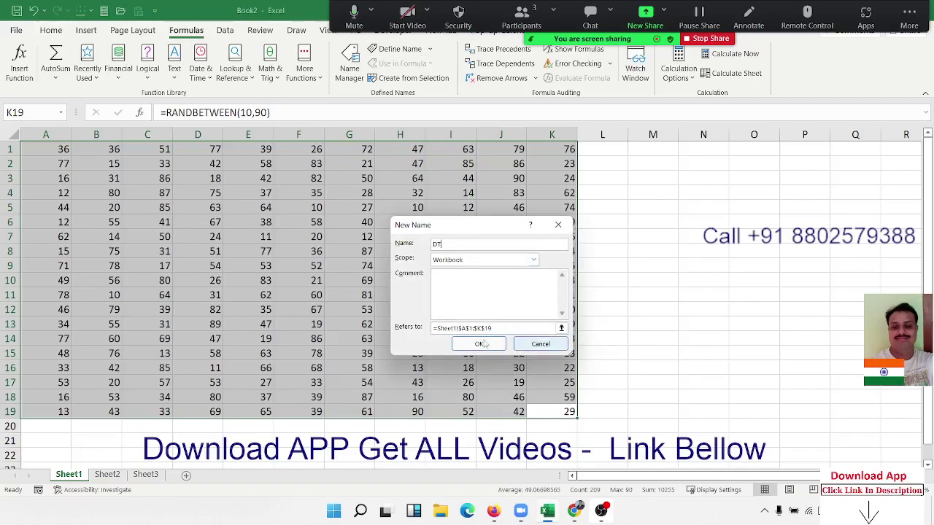
left_click(479, 343)
left_click(108, 475)
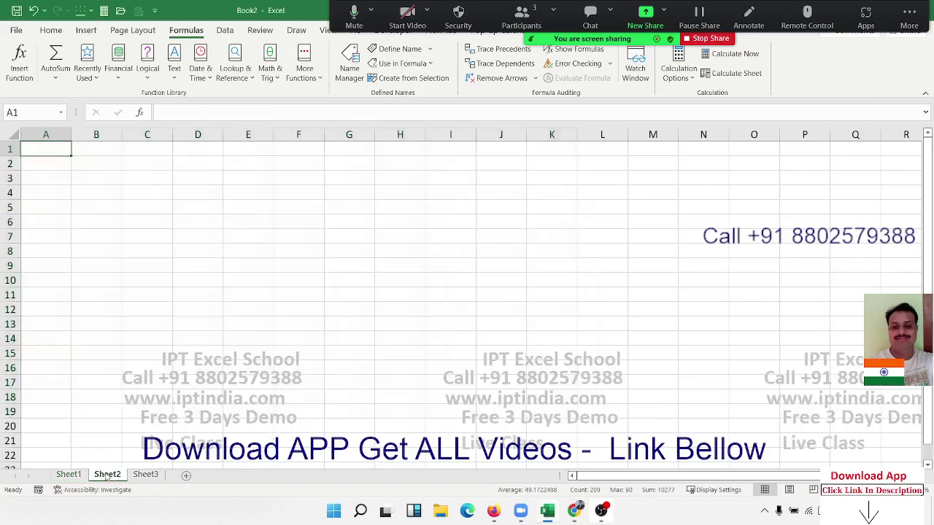
left_click(149, 208)
type("=")
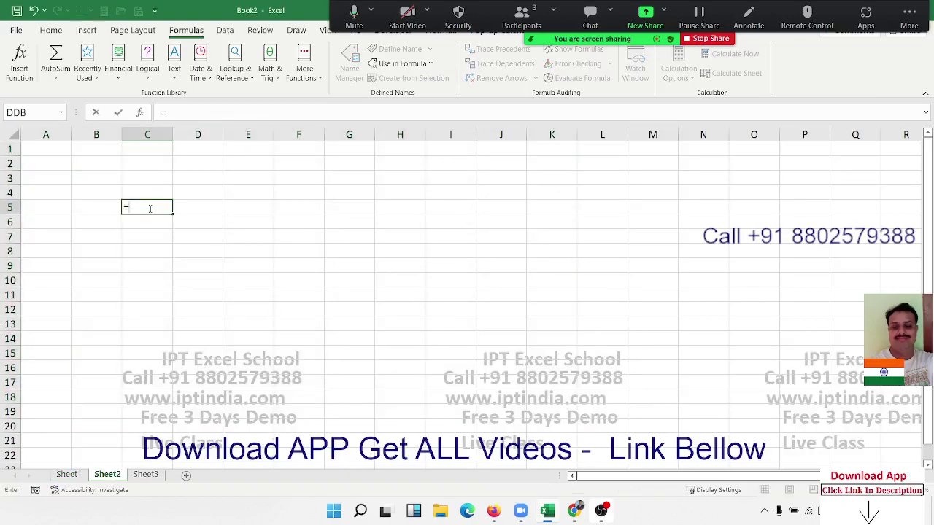
type("sum")
key("Tab")
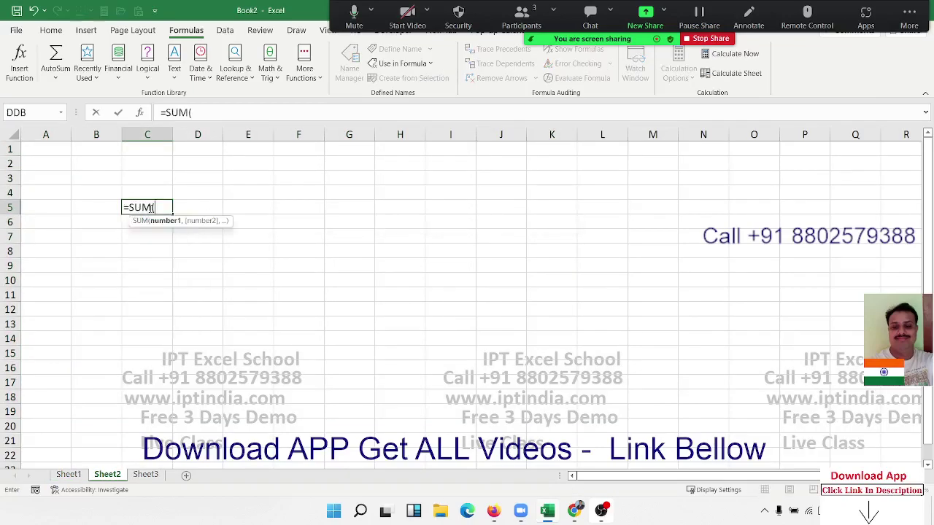
type("dt")
key("Tab")
key("Return")
left_click(147, 208)
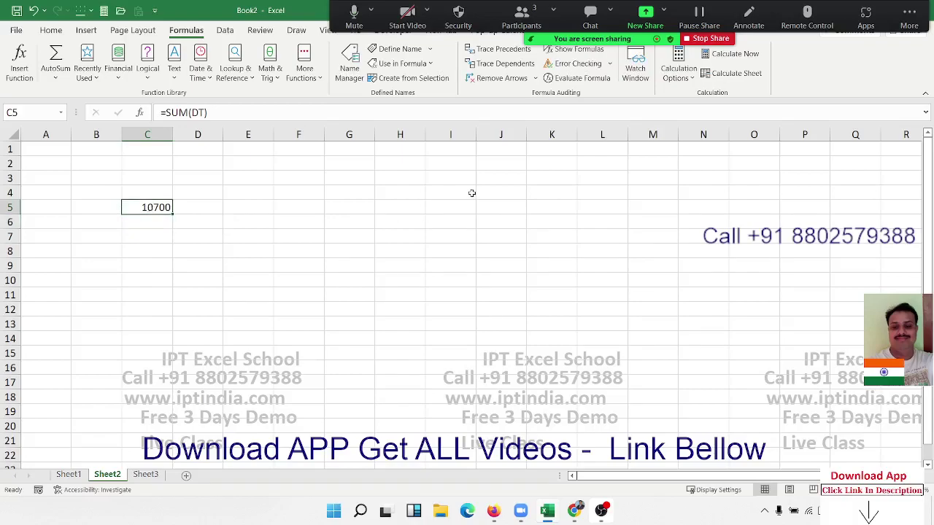
key("Delete")
- Enter headings Q1 and Q2 in A1:B1 and 50 in A2
key("Up")
key("Up")
key("Up")
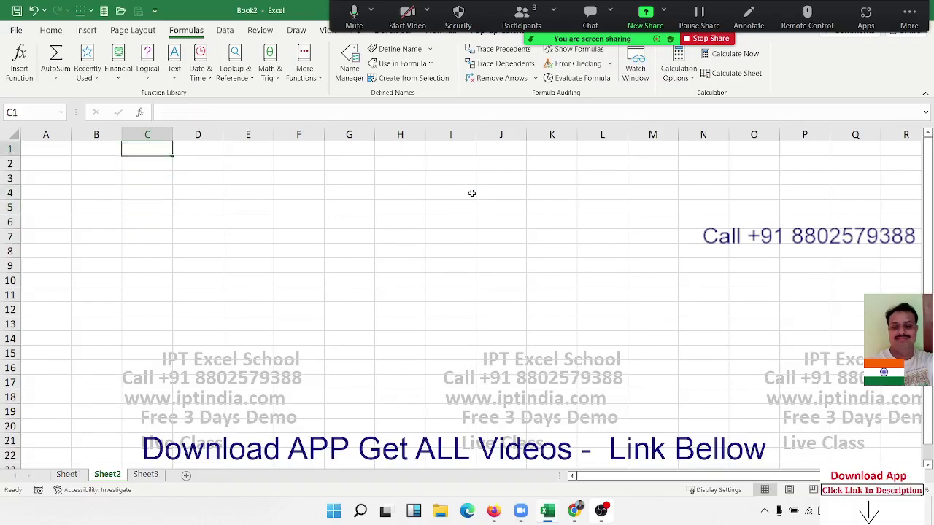
key("Left")
key("Left")
type("Q1")
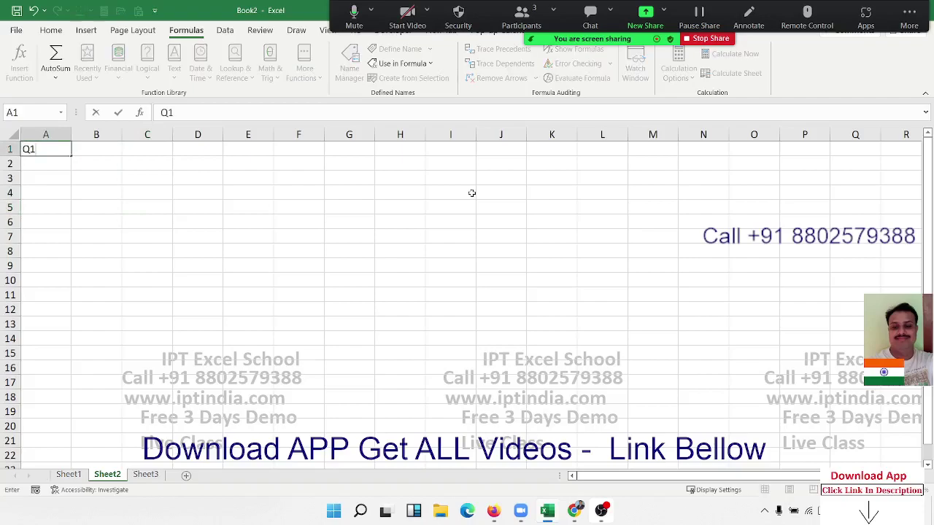
key("Tab")
type("Q2")
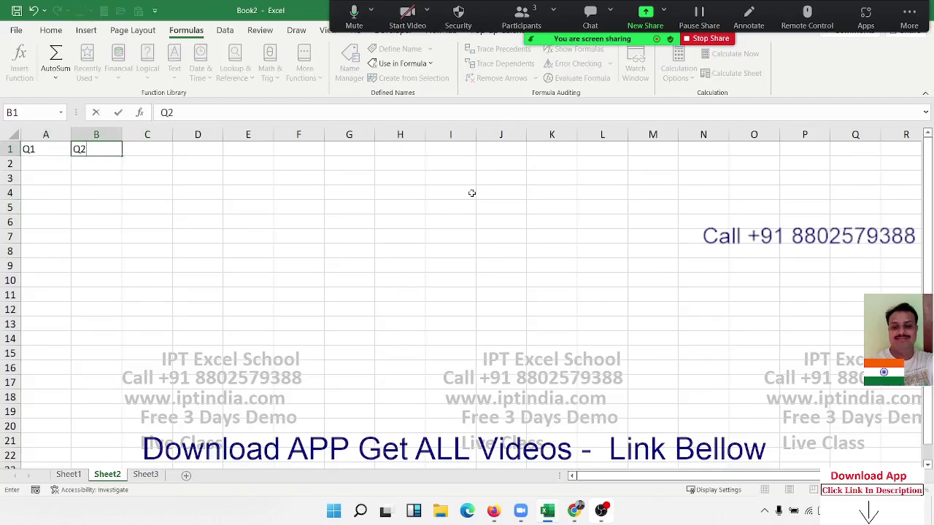
key("Return")
type("50")
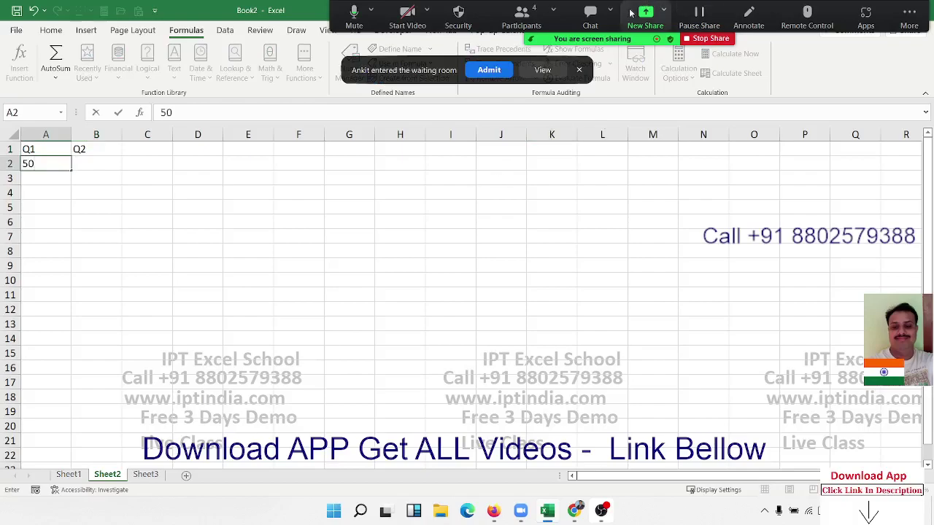
- Enter 60 in B2 and the heading Gr in C1
left_click(480, 73)
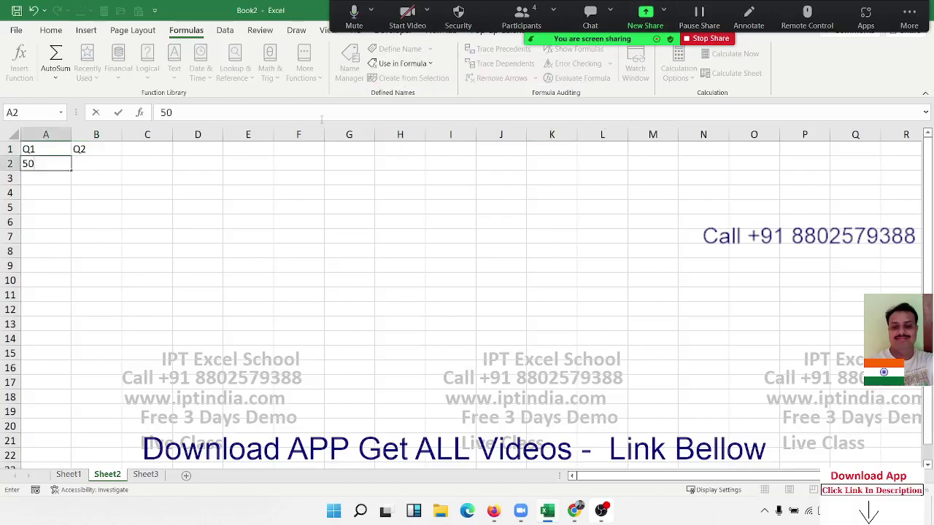
left_click(148, 166)
left_click(117, 164)
type("60")
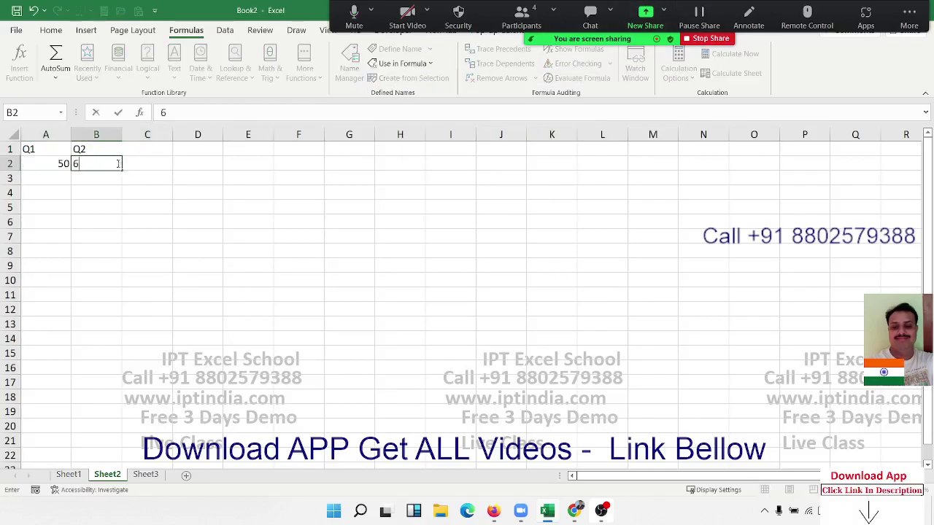
key("Tab")
key("Up")
type("Sum")
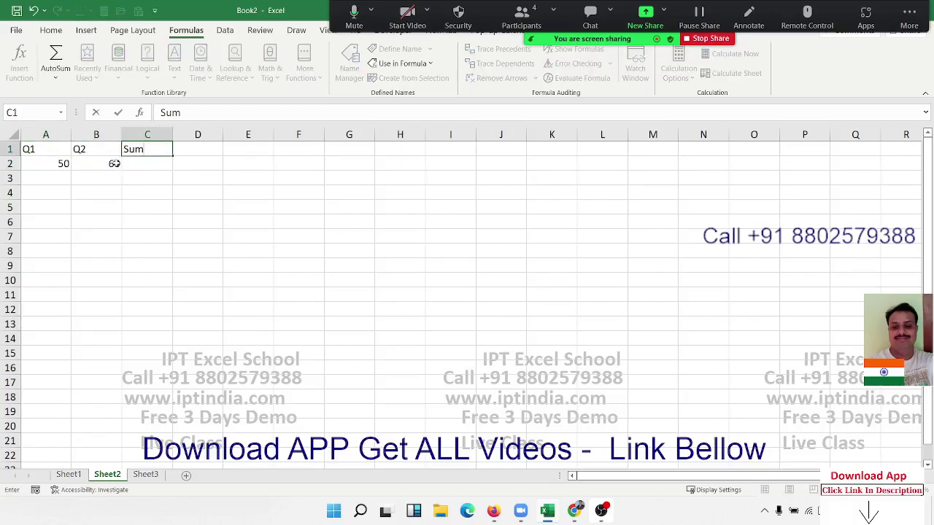
key("BackSpace")
key("BackSpace")
key("BackSpace")
type("G")
type("r")
key("Return")
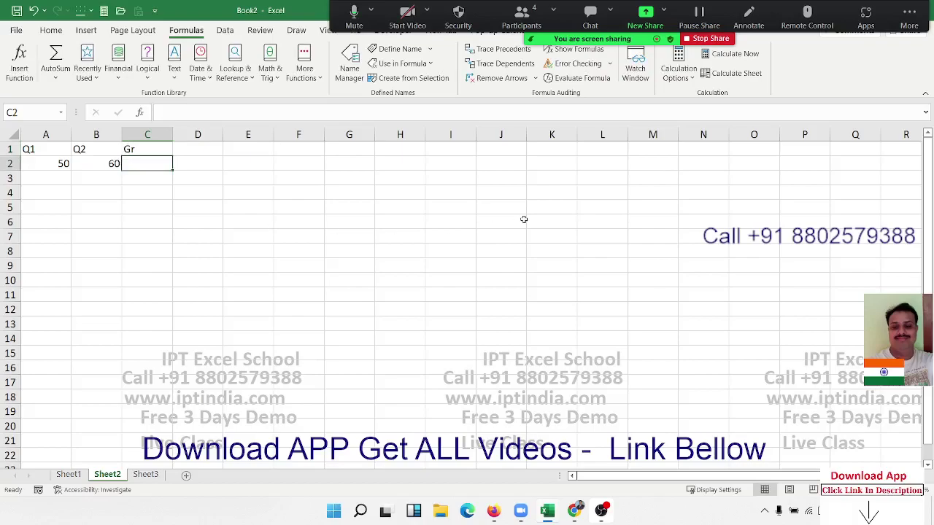
- Enter =(B2-A2)/A2 in C2 to get 0.2, then delete it again
type("=")
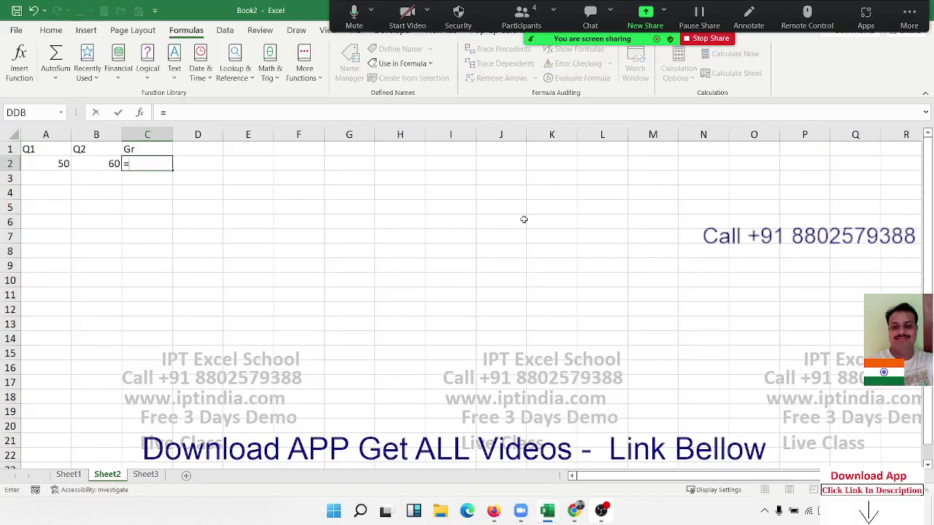
type("(")
key("Left")
type("-")
key("Left")
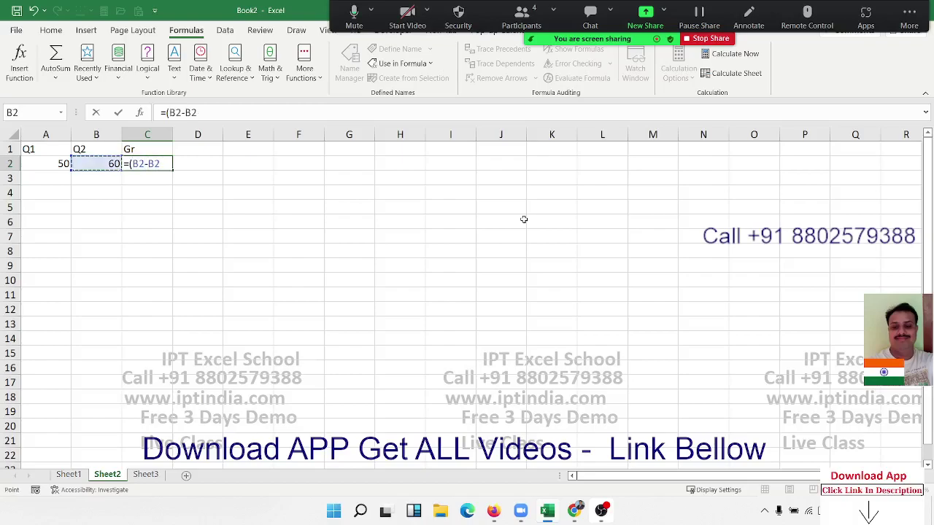
key("Left")
type(")")
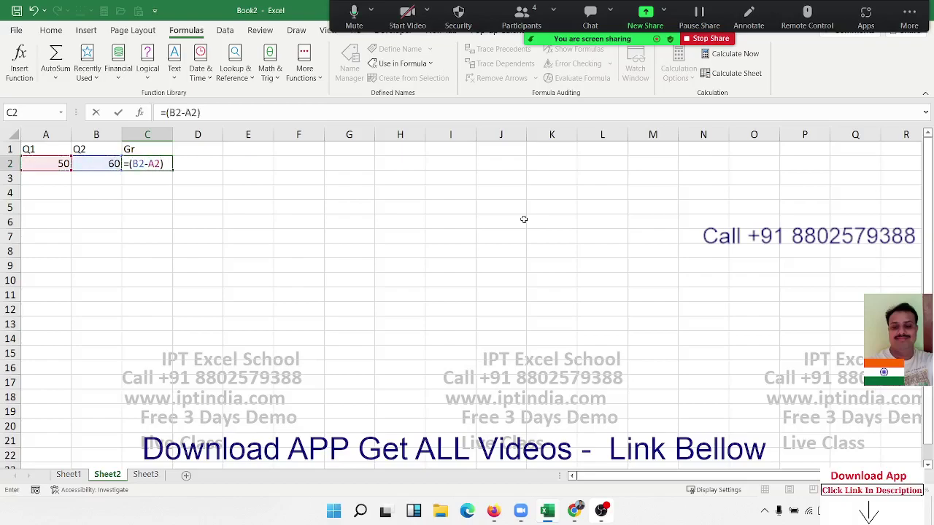
type("/")
key("Left")
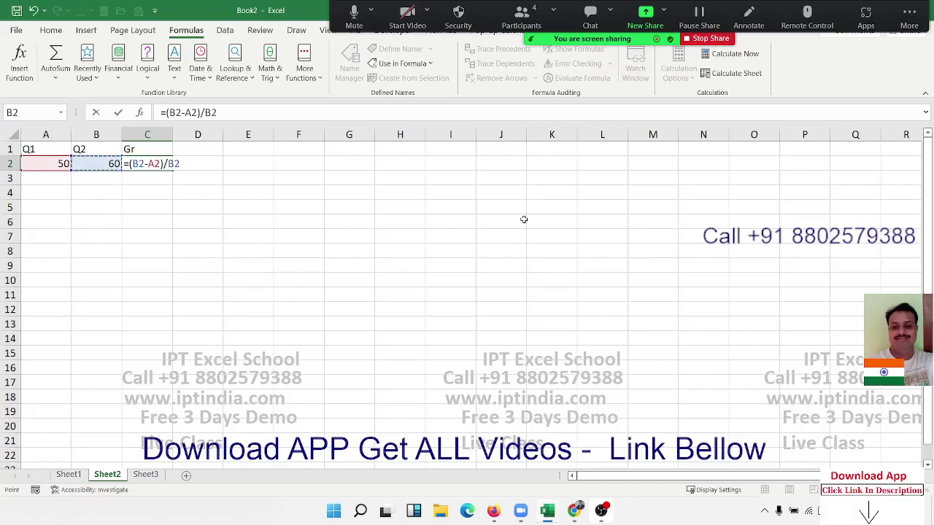
key("Left")
key("ctrl+Return")
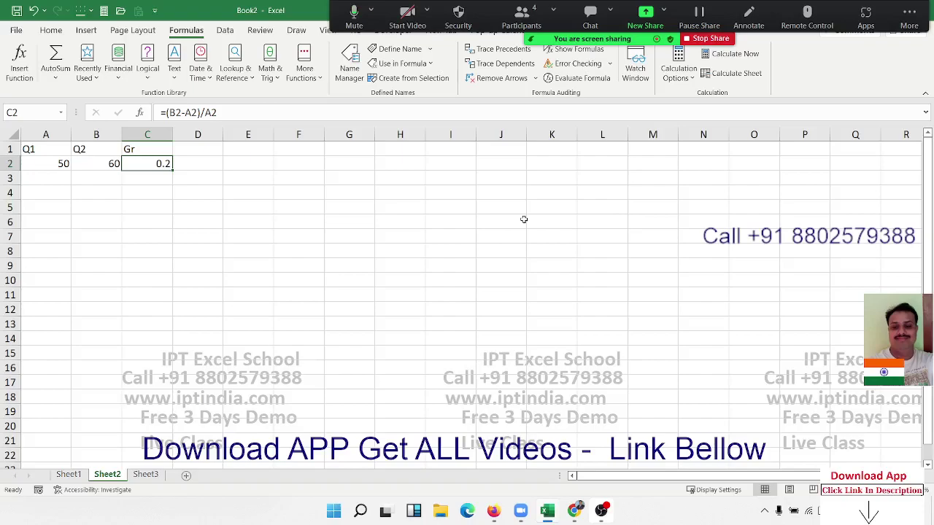
key("Delete")
key("Down")
key("Up")
- Restore C2's growth formula briefly, then clear C2 again
key("ctrl+z")
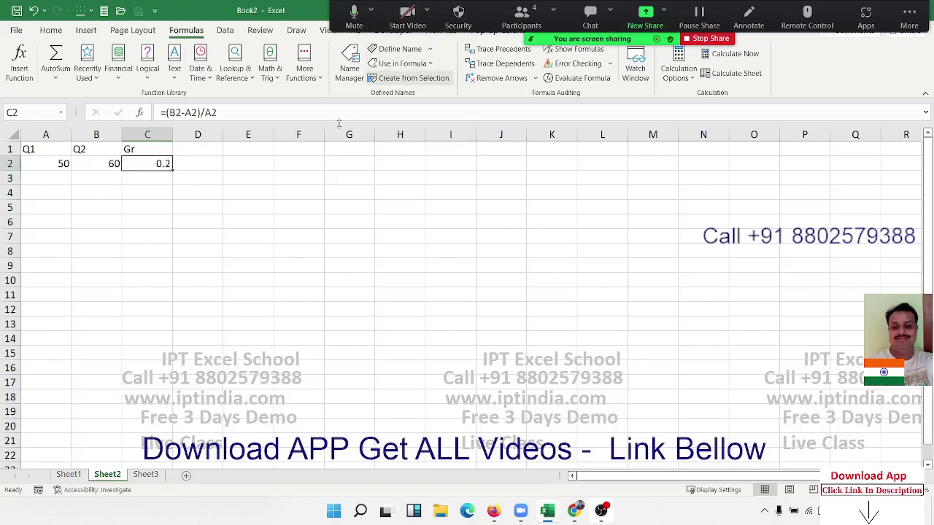
left_click(270, 111)
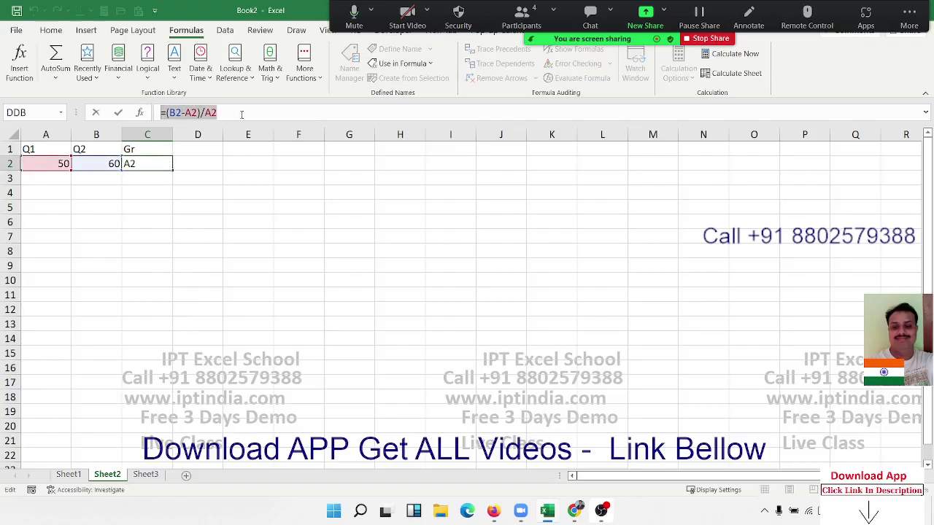
key("Escape")
key("Delete")
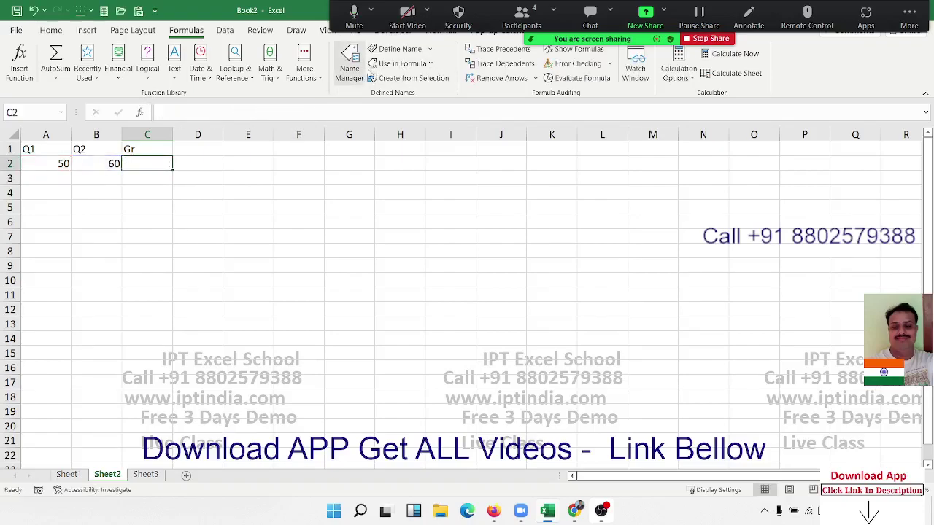
- Define the name Gr referring to =(B2-A2)/A2
left_click(398, 49)
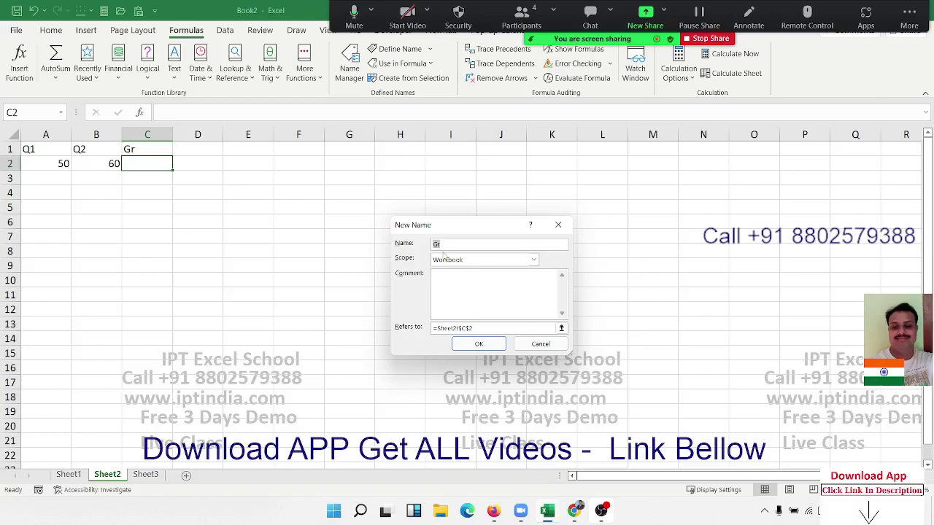
left_click(467, 328)
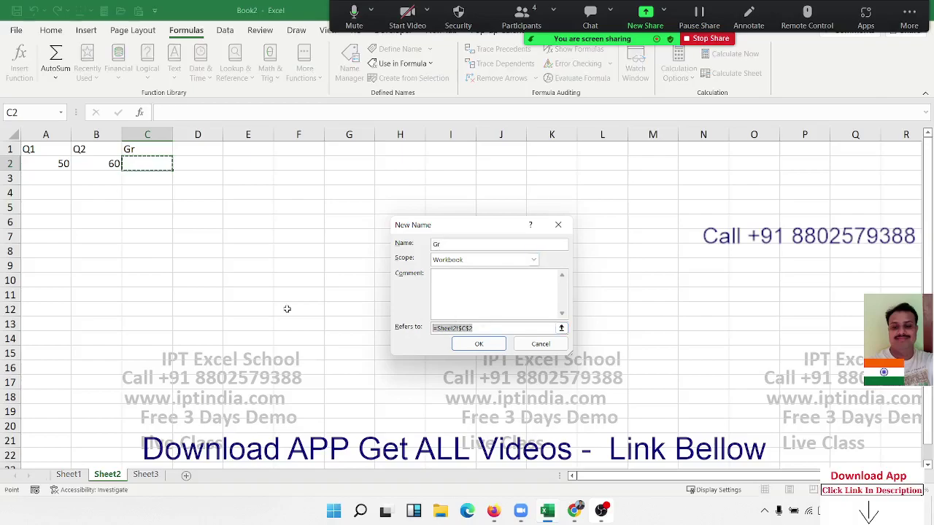
type("=(B2-A2)/A2")
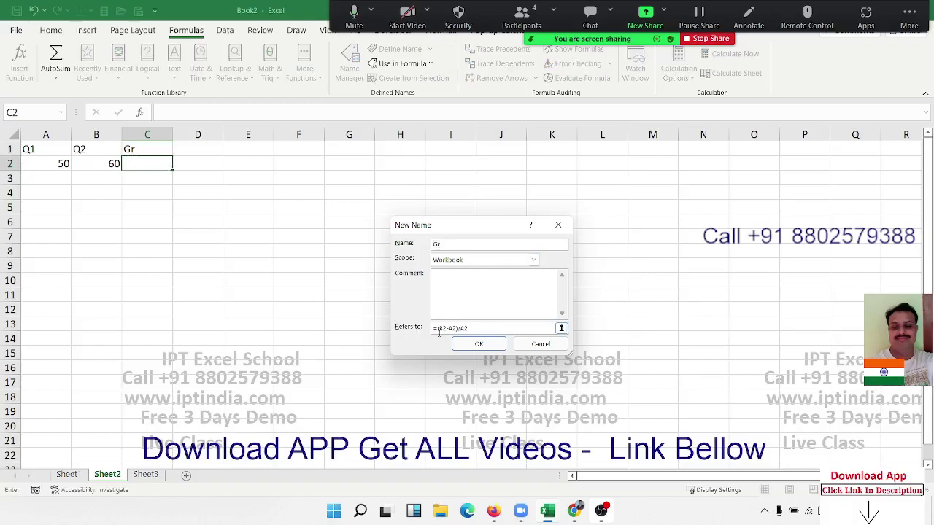
left_click_drag(412, 230, 320, 154)
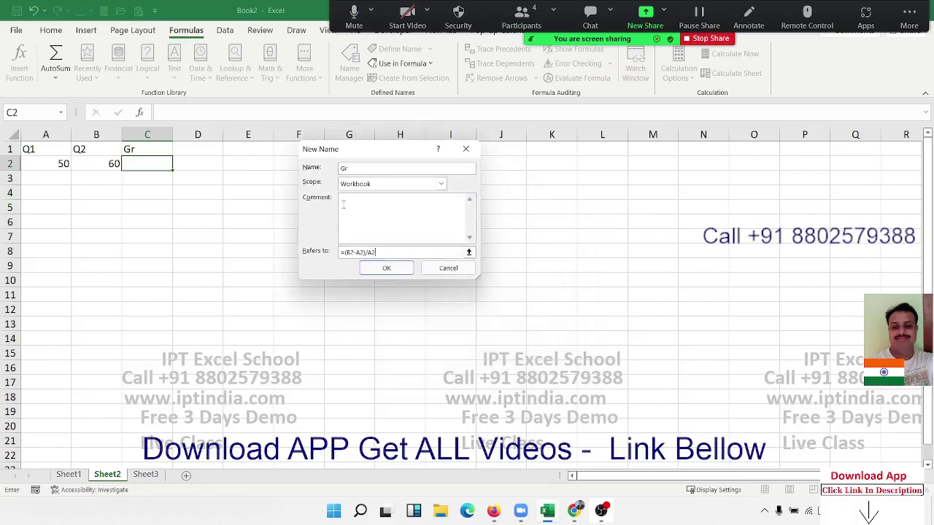
left_click(388, 268)
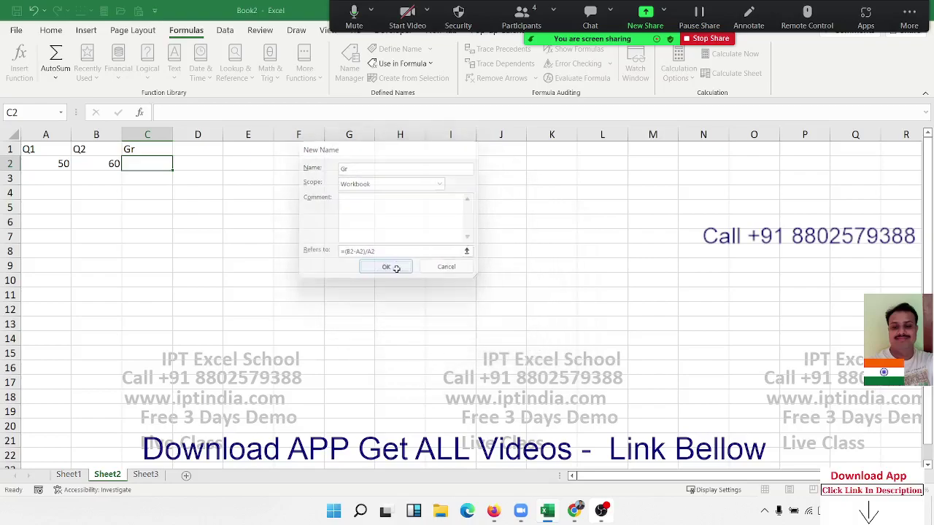
left_click(117, 231)
- Enter =Gr in C2 and format it as a percentage, showing 20%
left_click(143, 160)
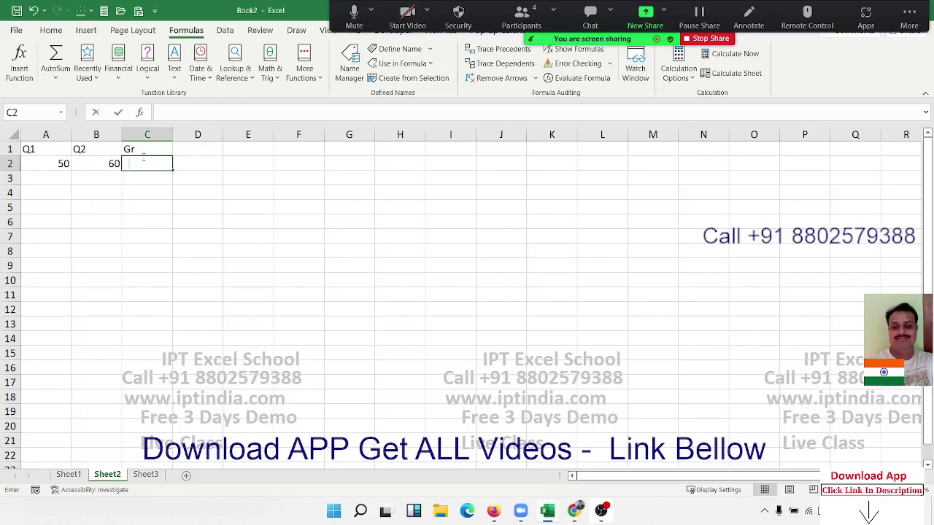
type("=gr")
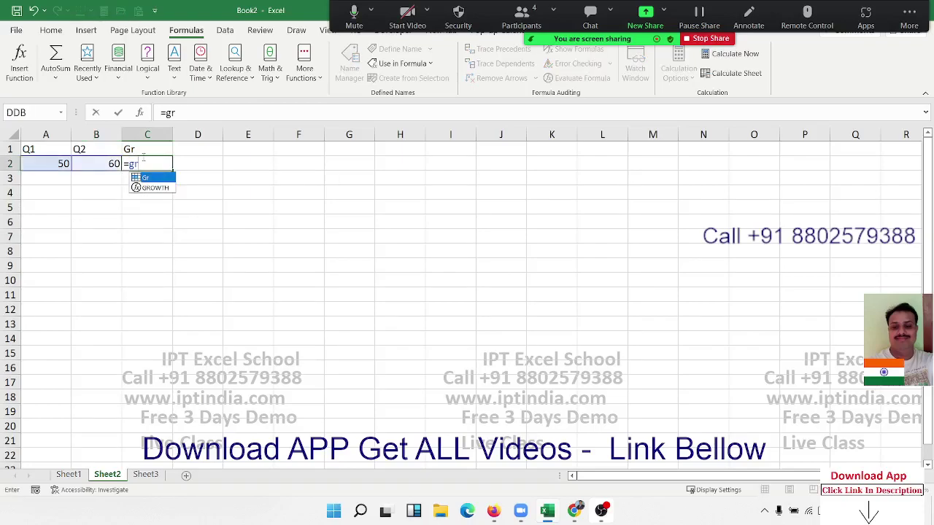
key("Return")
left_click(144, 160)
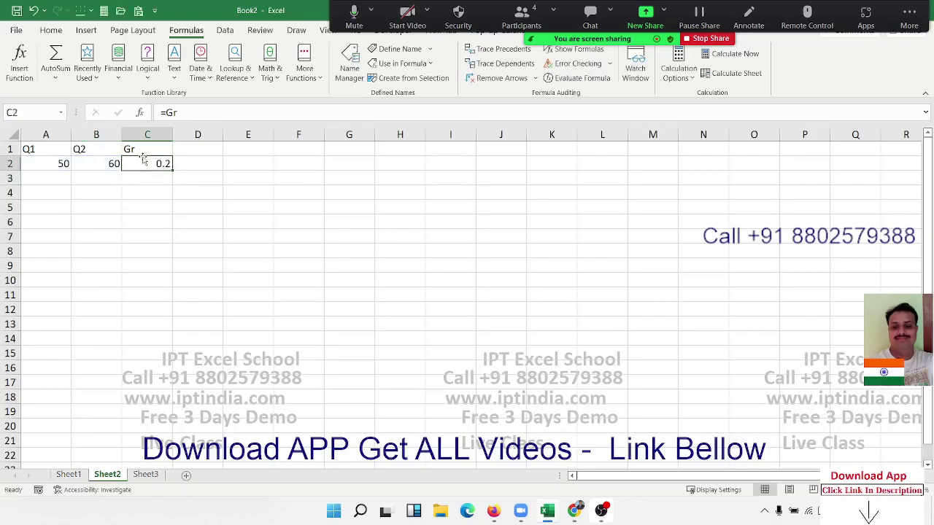
left_click(51, 30)
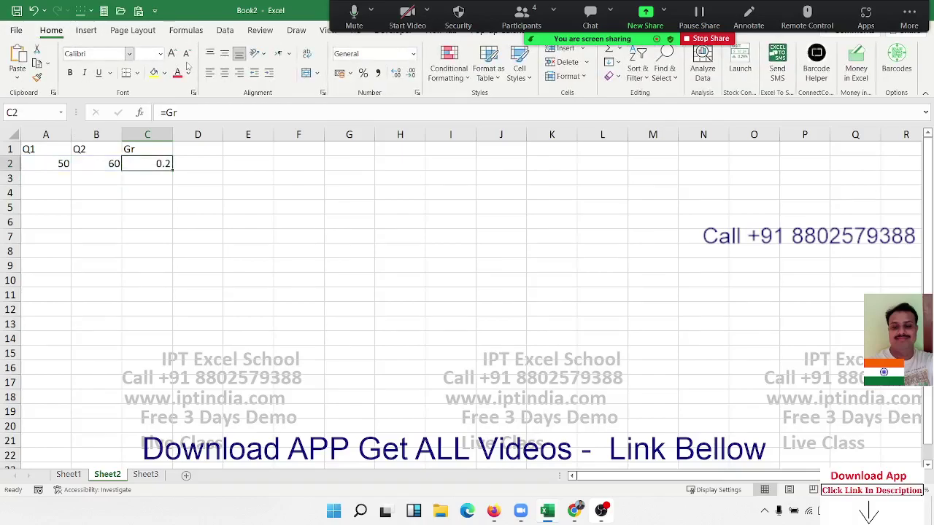
left_click(363, 73)
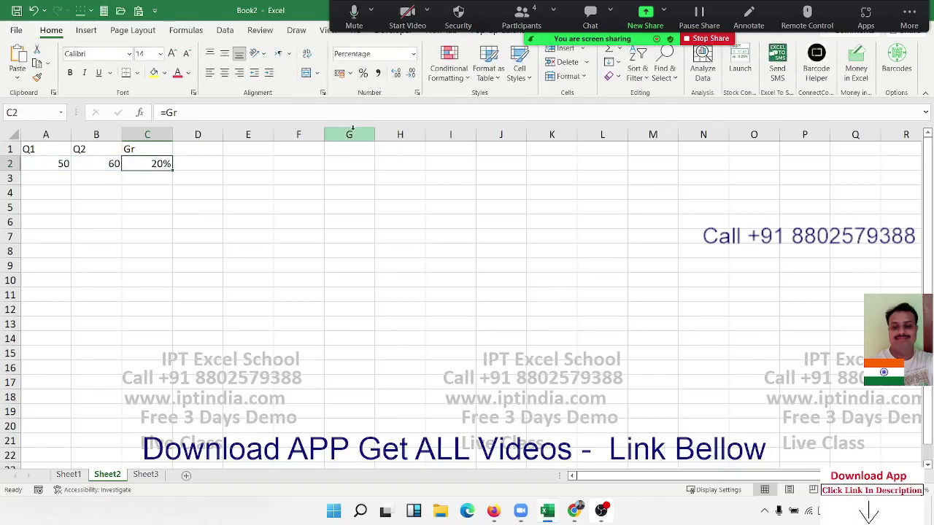
- Check the meeting participant list and close it
left_click(520, 18)
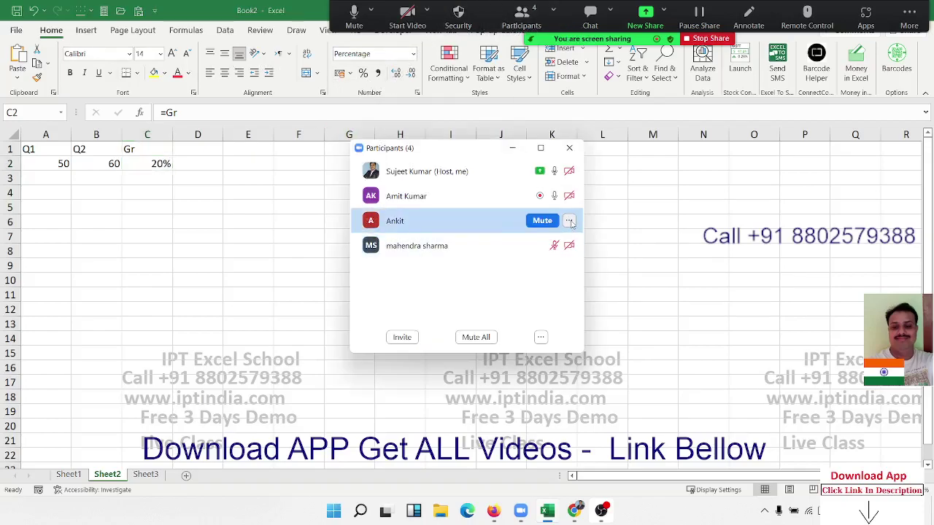
left_click(568, 220)
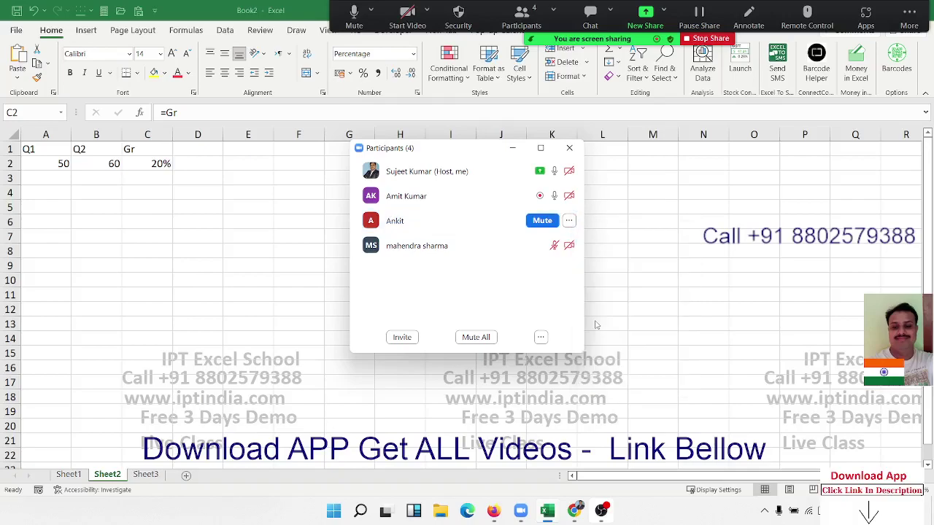
left_click(597, 321)
left_click(569, 148)
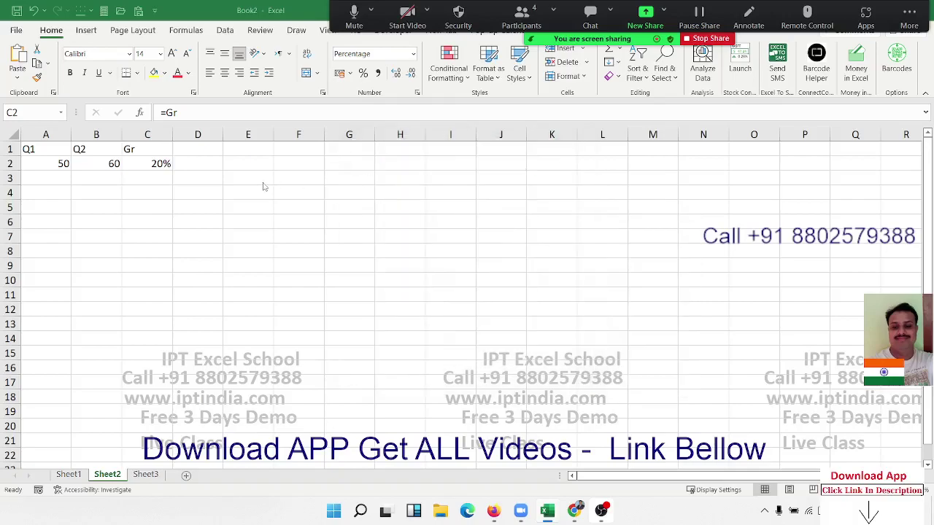
- Cancel a trial =(B2-A2)/A2 entry in D2 and bring up Name Manager
left_click(190, 168)
type("=(B2-A2)/A2")
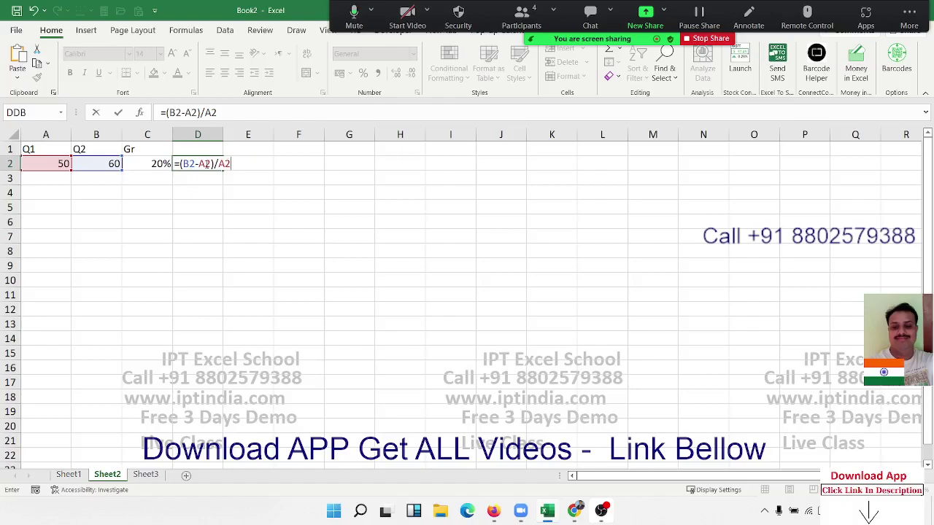
key("Escape")
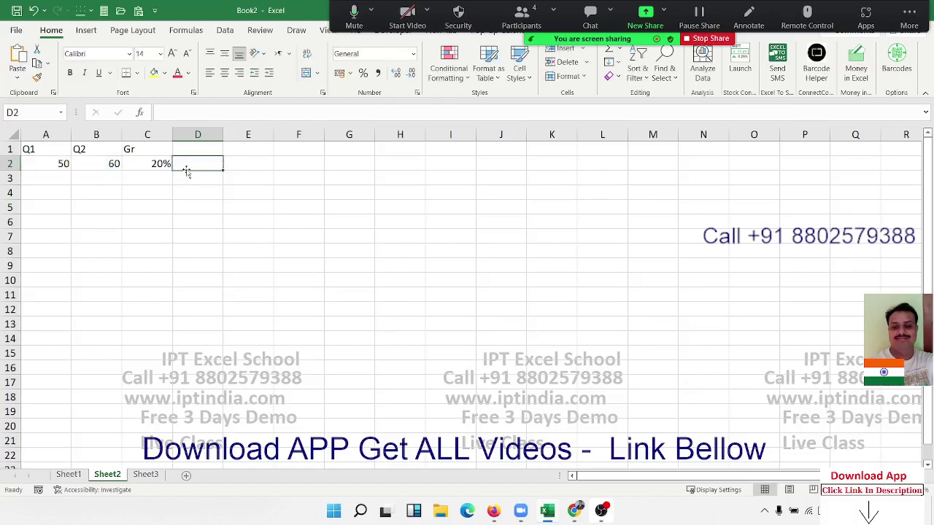
left_click(150, 164)
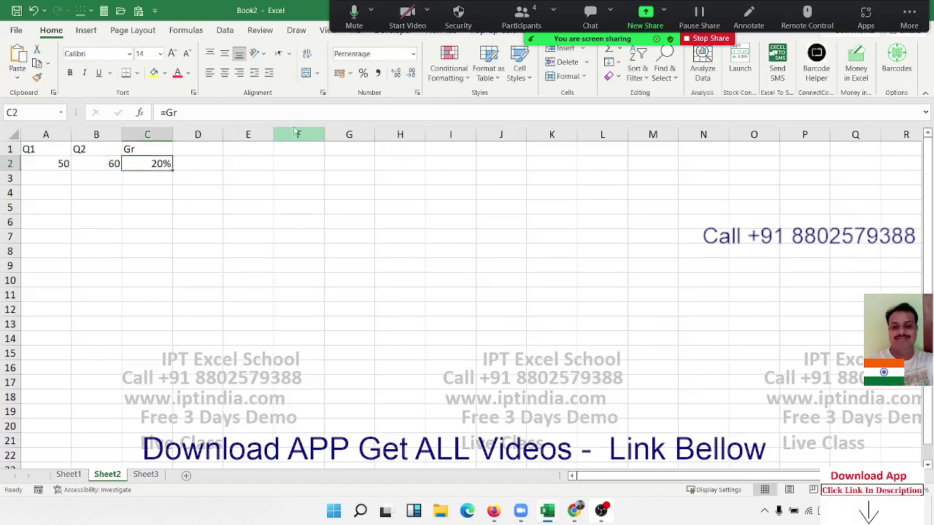
left_click(185, 30)
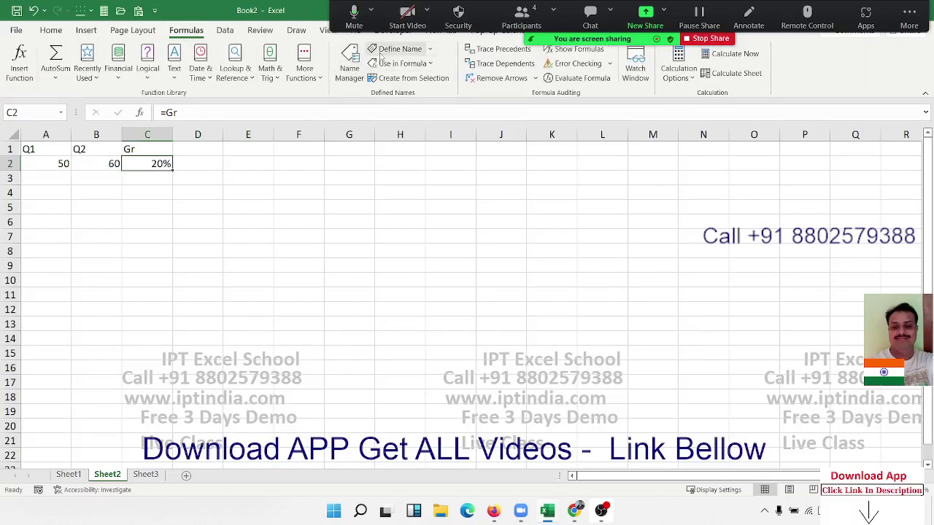
left_click(348, 68)
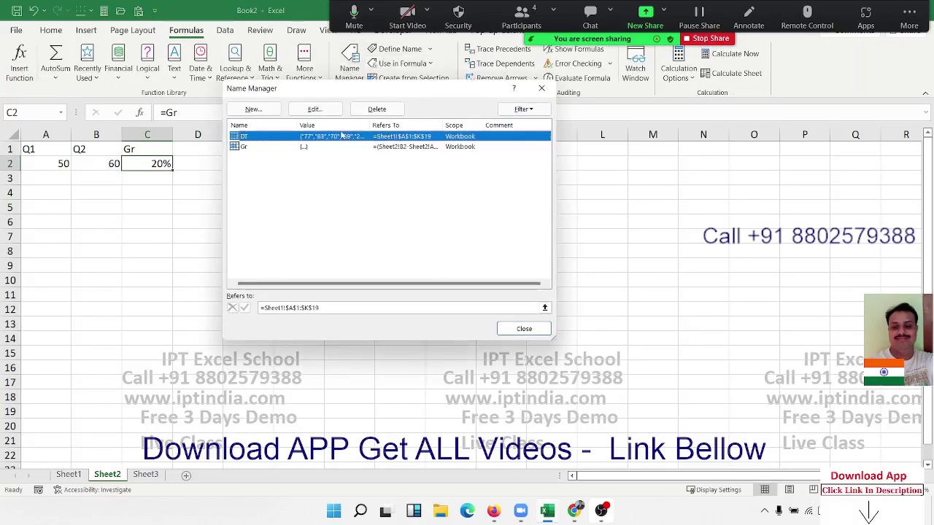
- Inspect Gr's definition without changing it, close Name Manager, and reselect C2
left_click(292, 147)
left_click(364, 308)
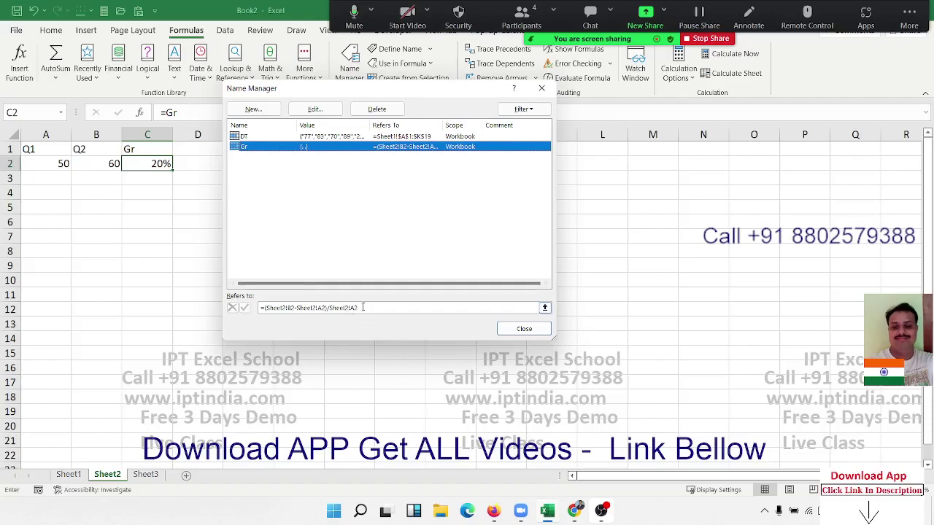
left_click_drag(357, 307, 263, 307)
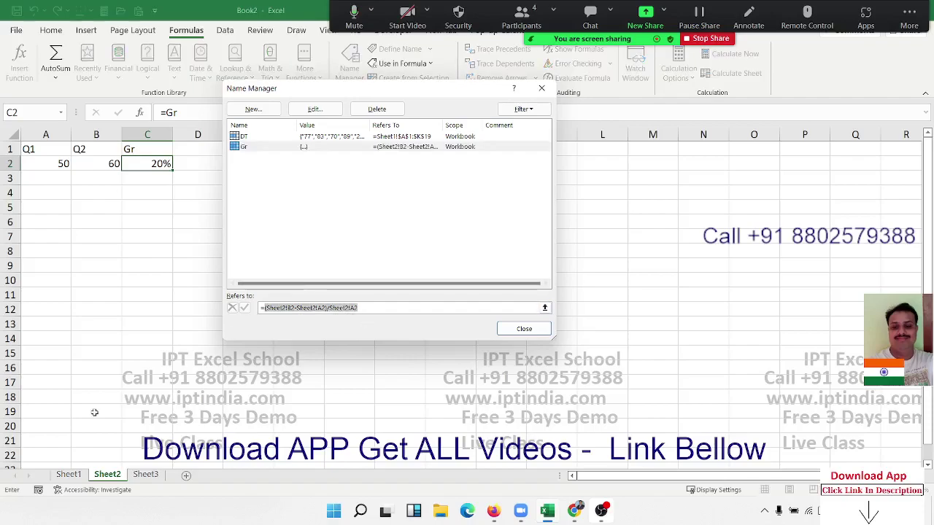
key("Escape")
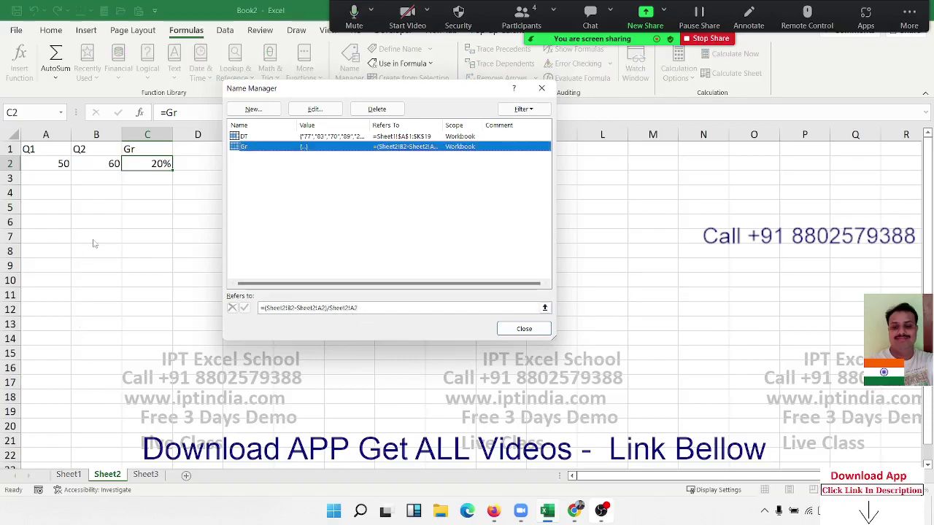
key("Escape")
left_click(145, 202)
left_click(155, 162)
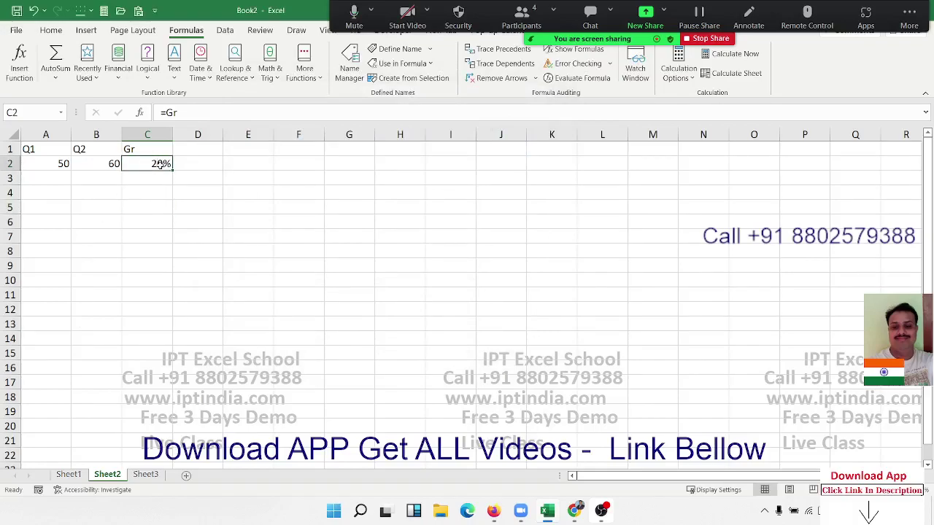
- Enter 85 in F4 and 25 in F5
left_click(322, 196)
type("85")
key("Return")
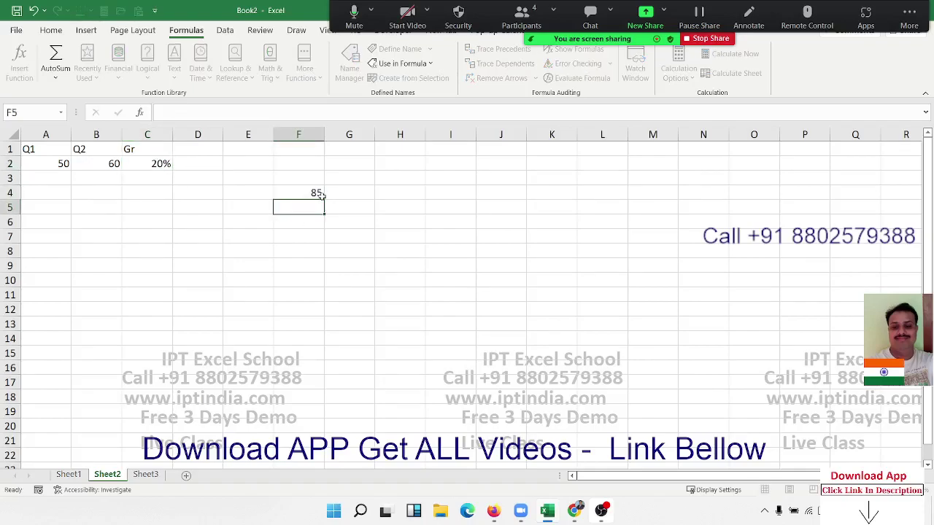
type("25")
key("Return")
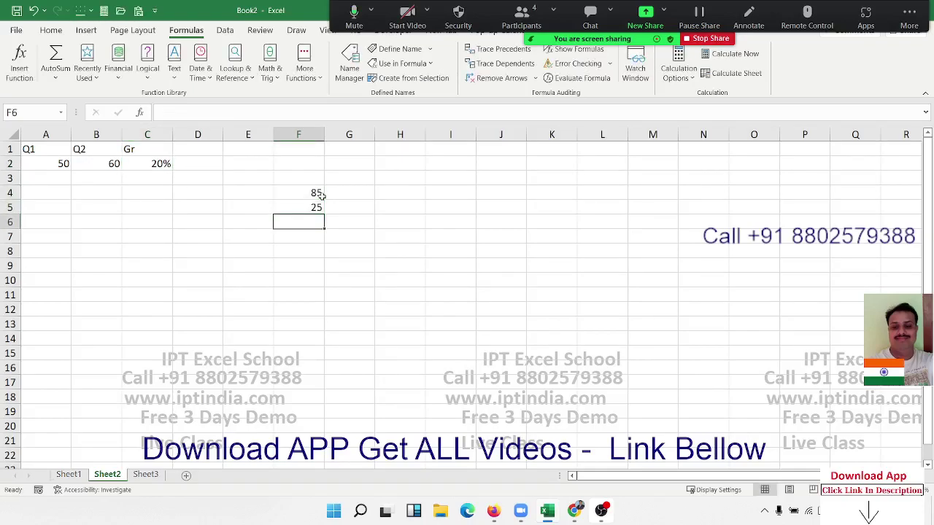
- Start a =Gr formula in F6, then cancel it
type("=")
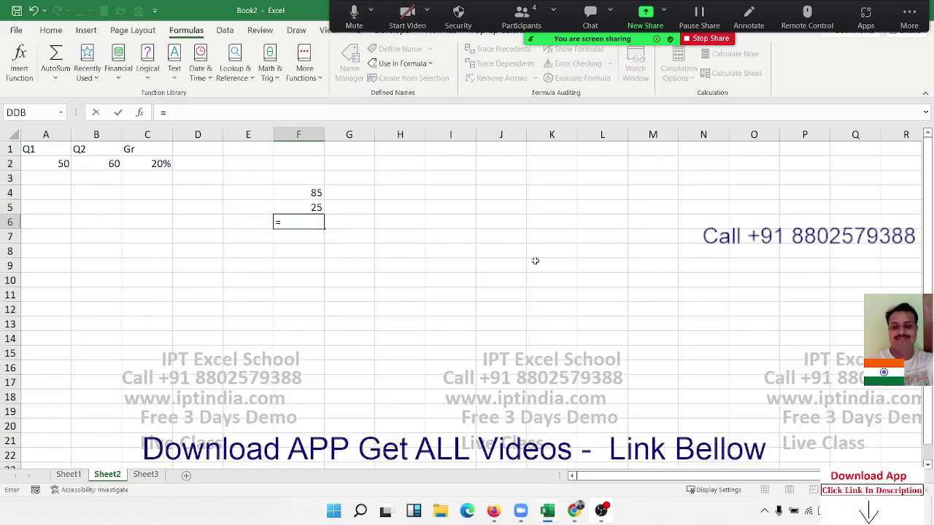
type("ghr")
key("BackSpace")
key("BackSpace")
type("r")
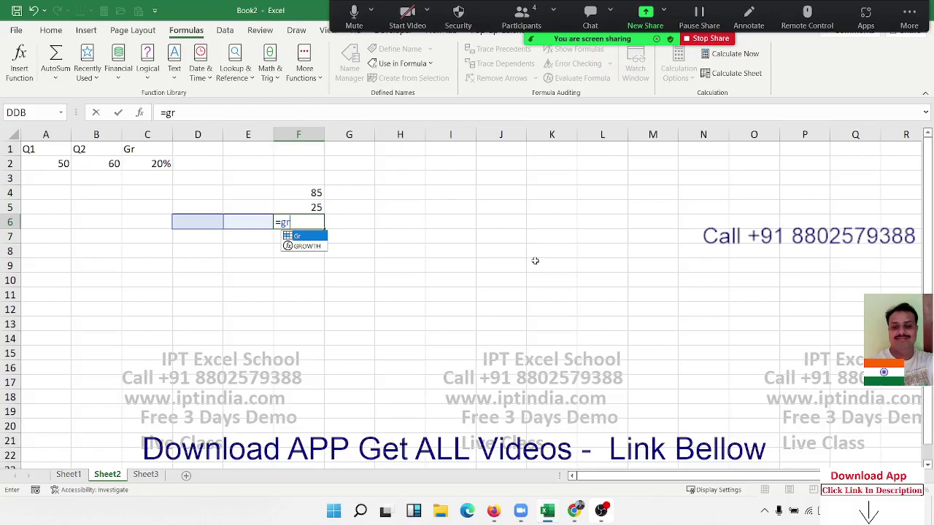
key("Escape")
key("Escape")
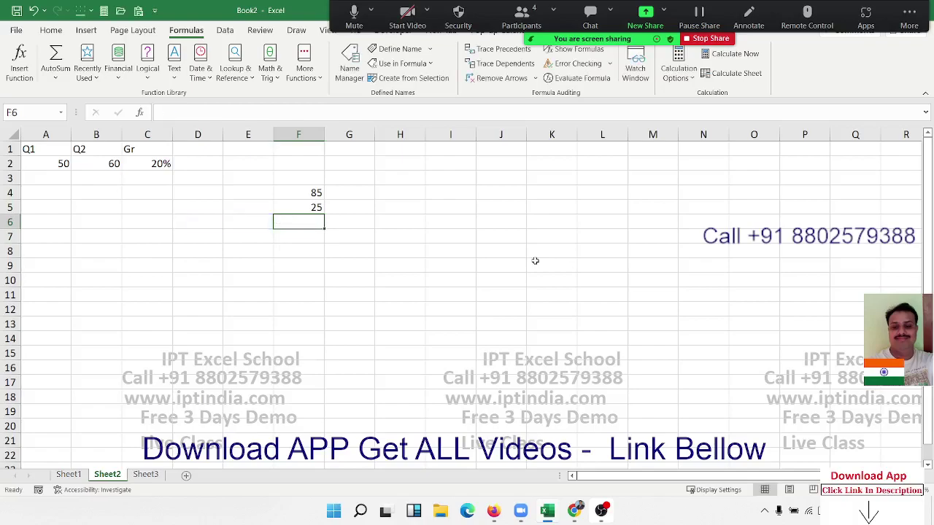
- On Sheet3, enter test values 52 and 65, try =Gr beside them, then cancel
left_click(145, 475)
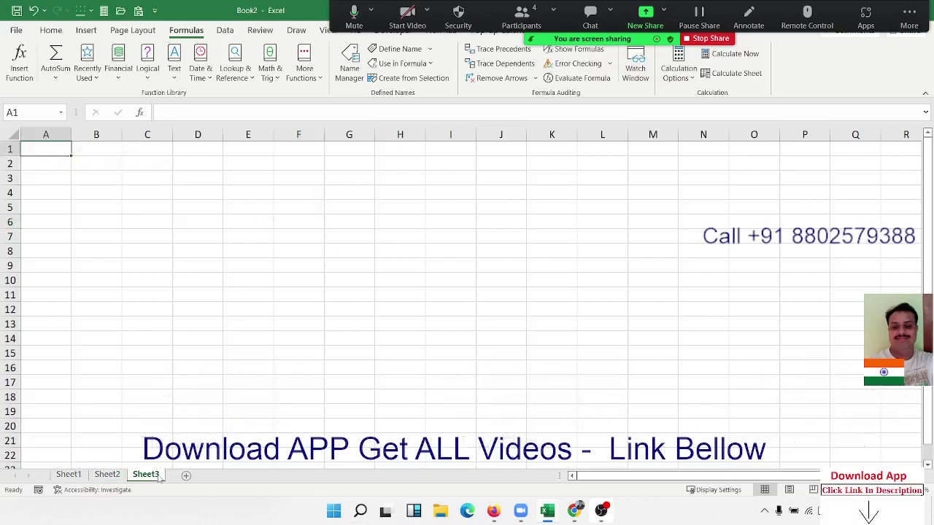
left_click(236, 222)
type("2")
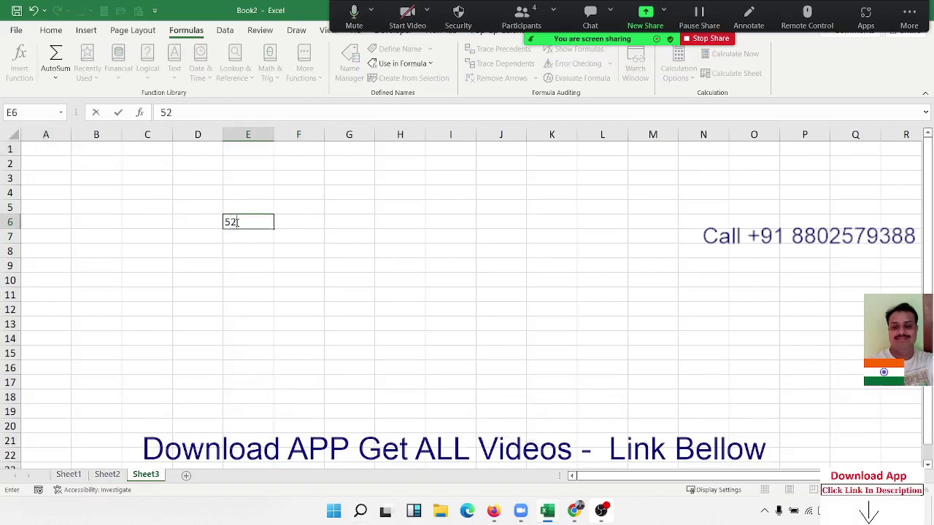
key("Tab")
type("65")
key("Tab")
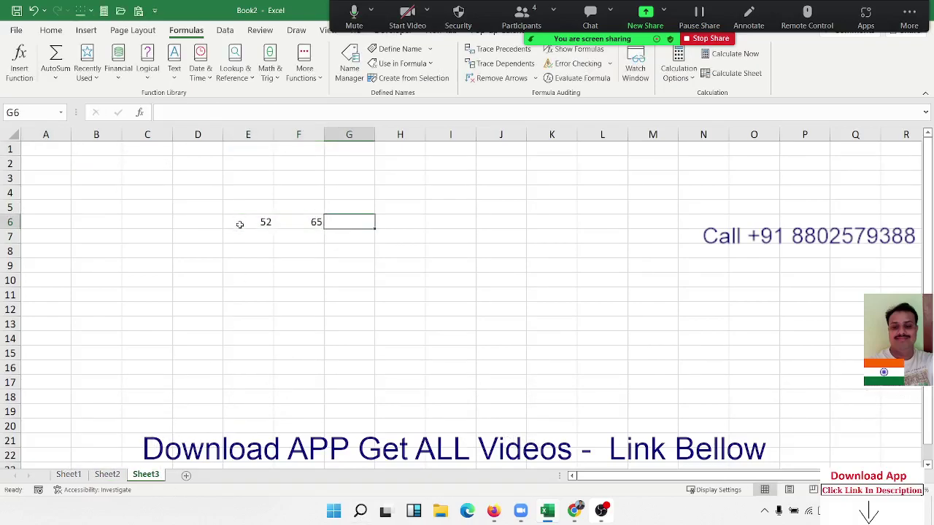
type("=gr")
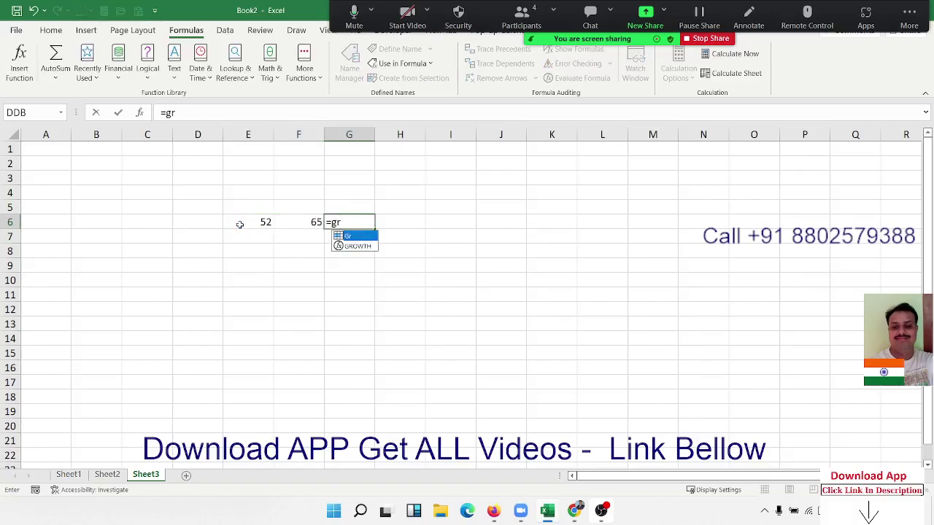
key("Tab")
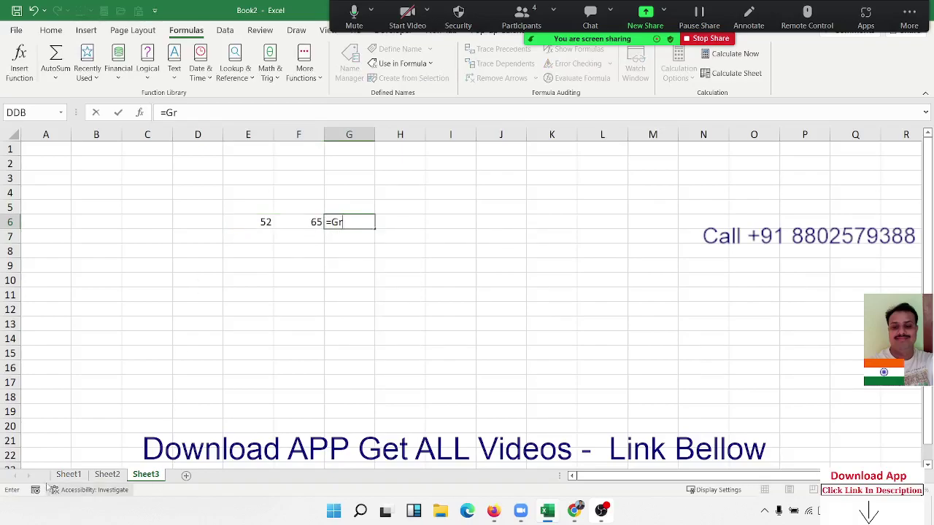
key("Escape")
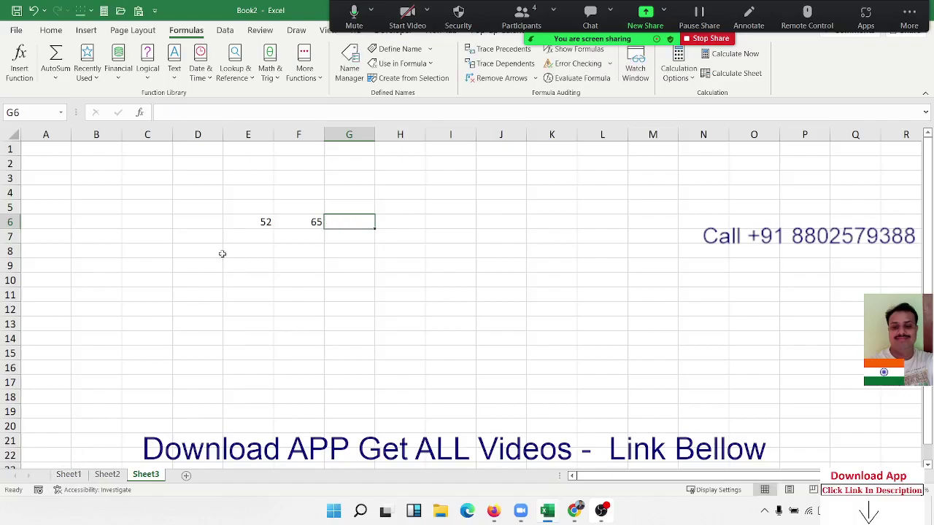
- Clear the 52 and 65 test values and return to Sheet2
left_click_drag(250, 205, 285, 252)
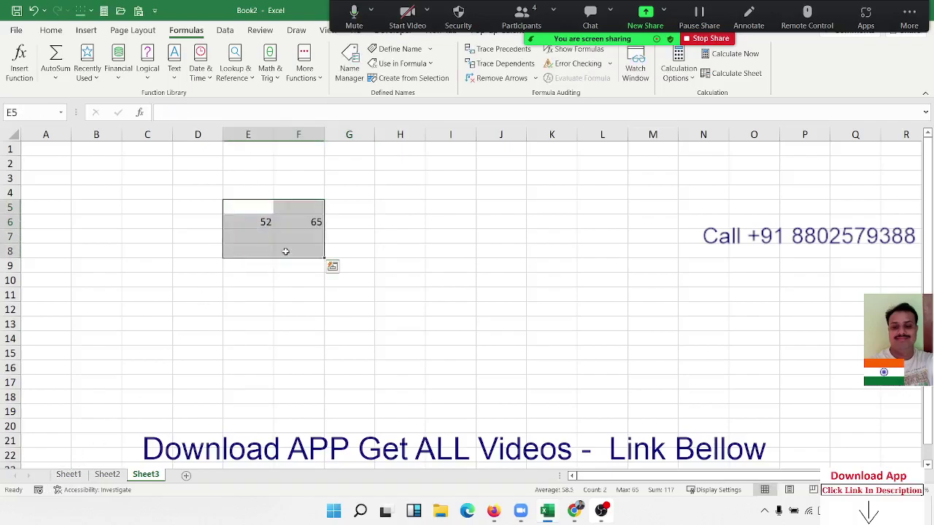
key("Delete")
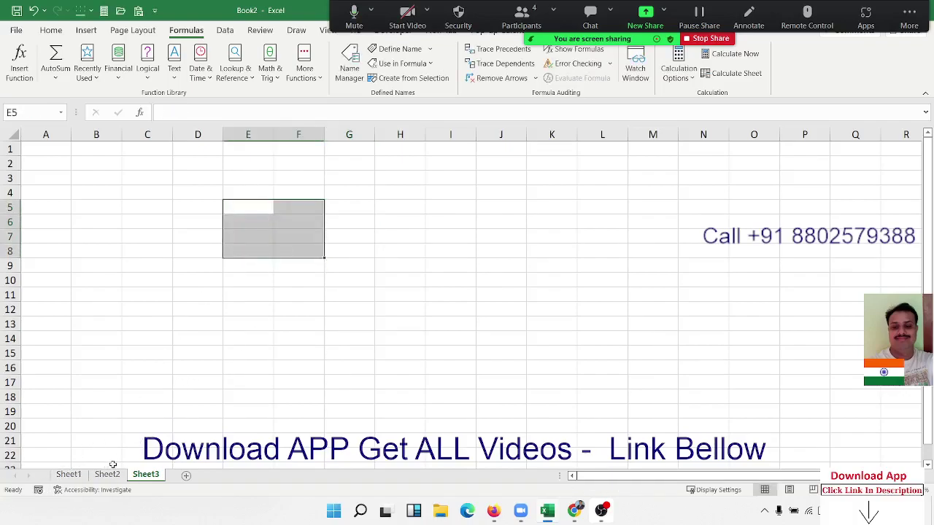
left_click(107, 475)
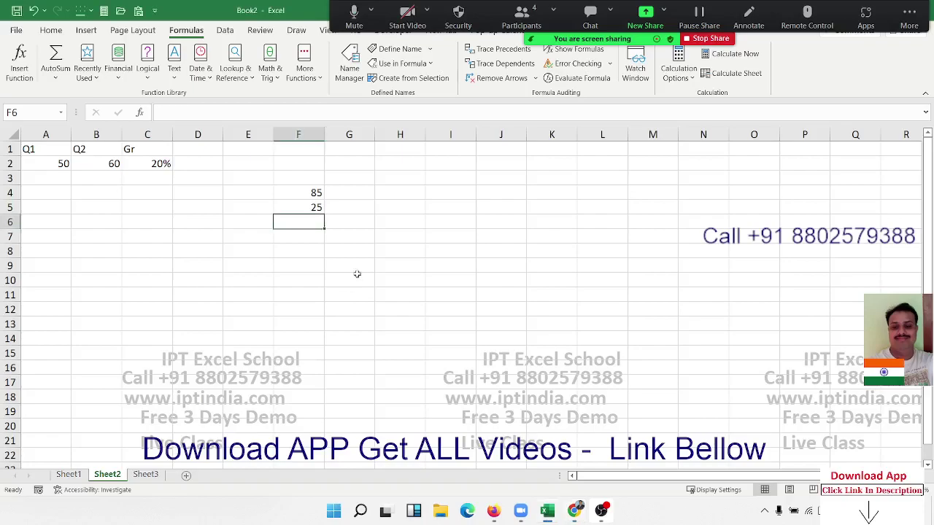
- In F6, write a LAMBDA with parameters a,b and body (b-a)/a
left_click_drag(313, 193, 309, 208)
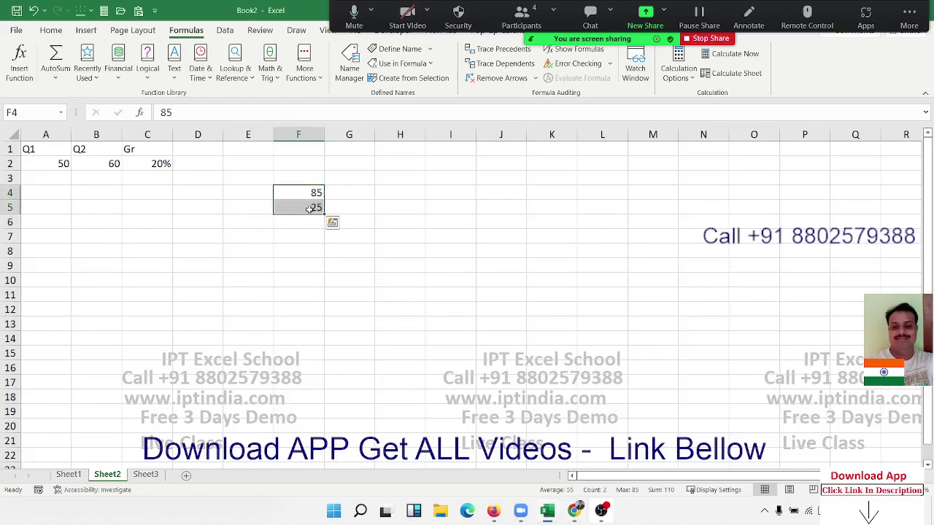
key("Right")
key("Down")
key("Left")
key("Down")
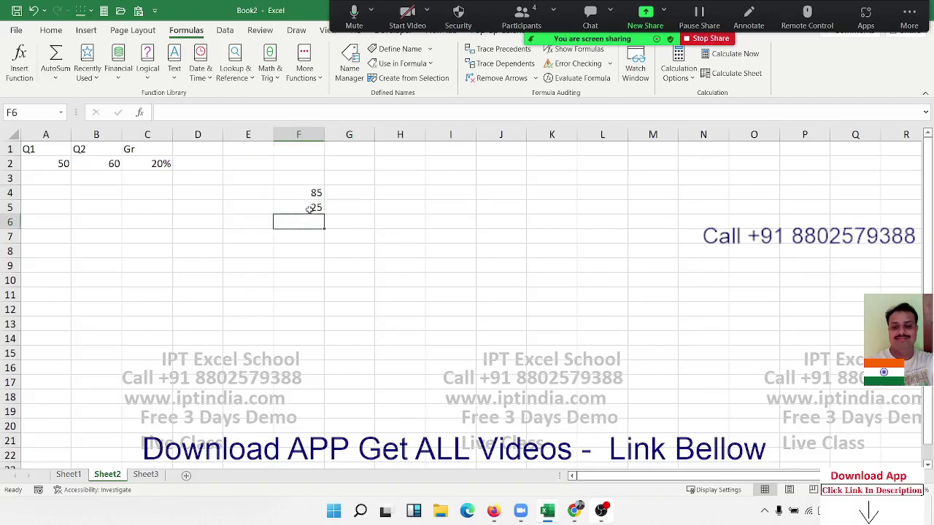
type("=lam")
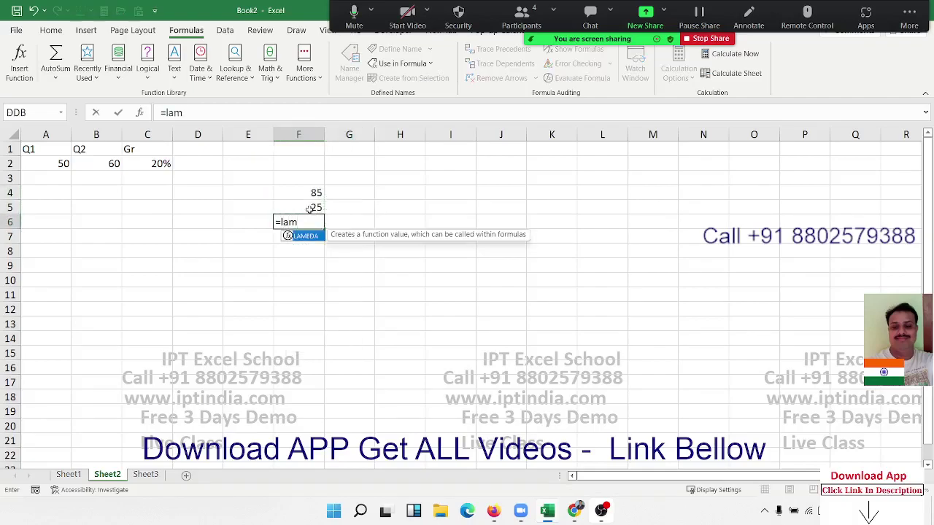
key("Tab")
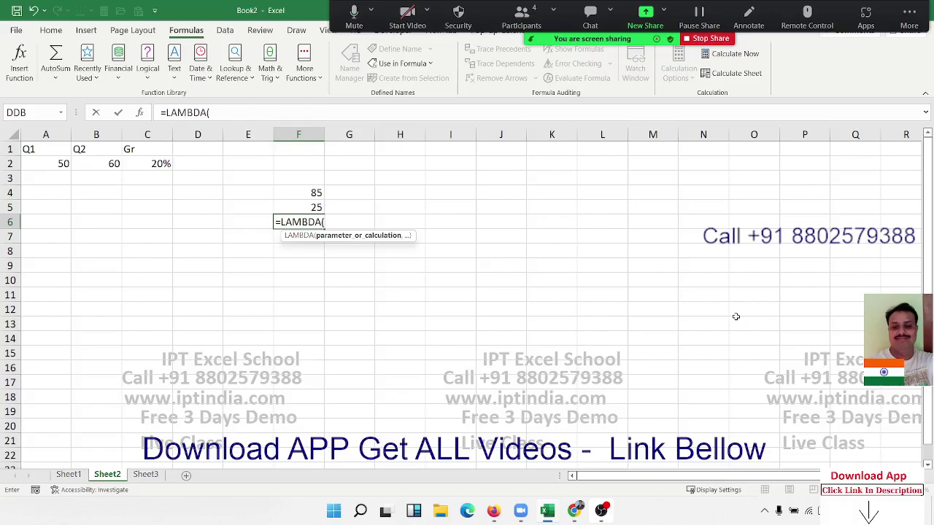
type("a,")
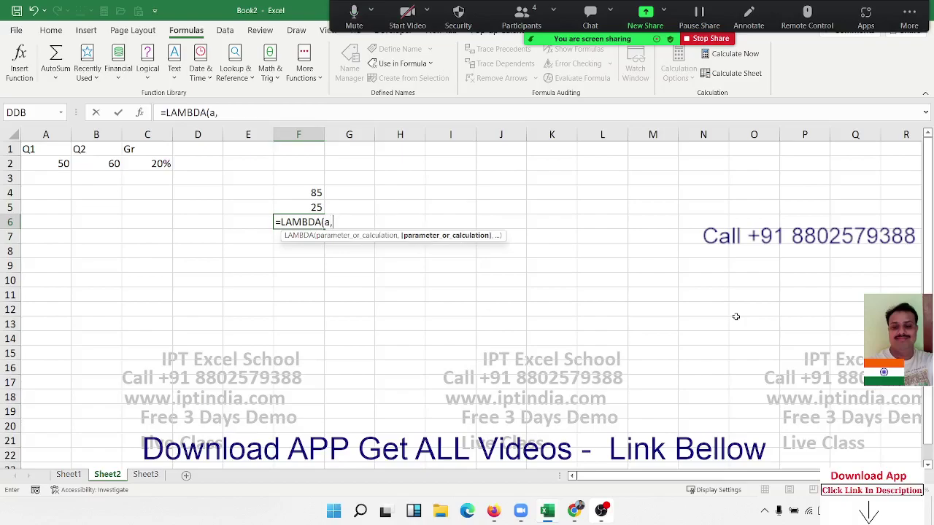
type("b,")
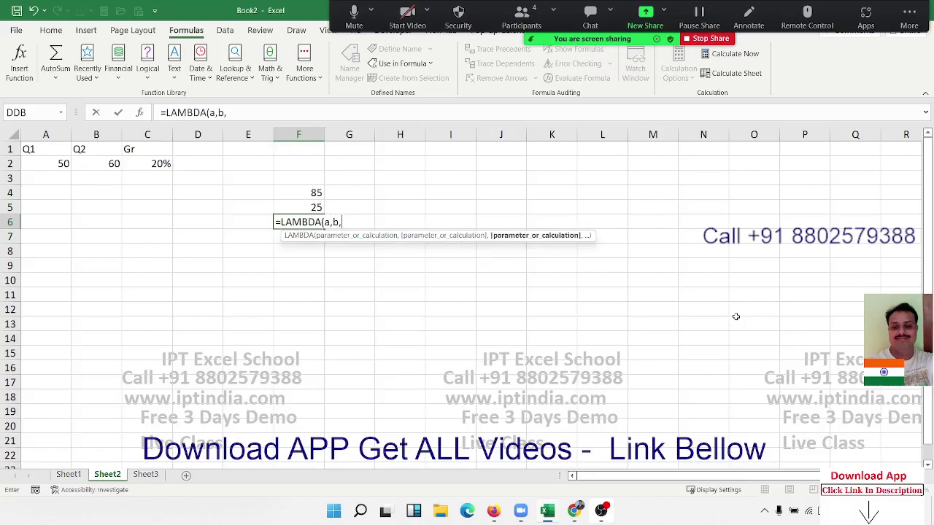
type("(")
type("a")
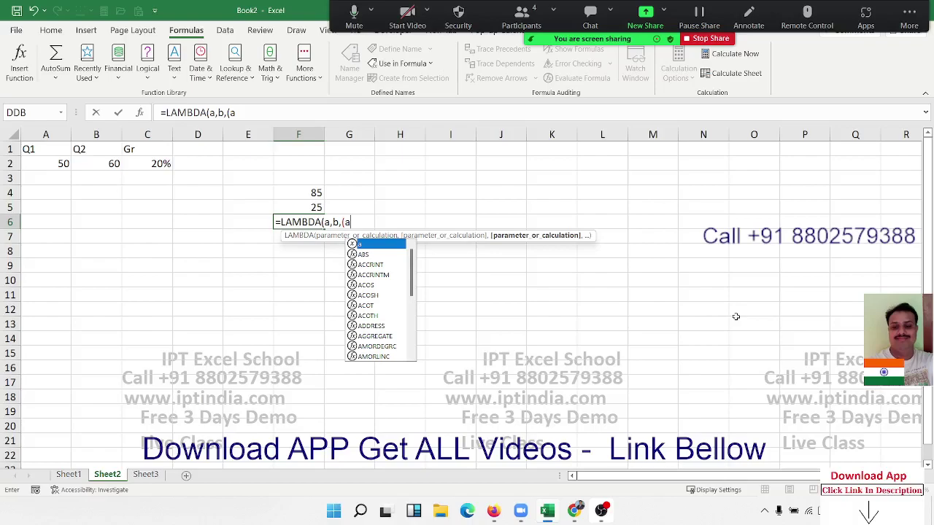
key("BackSpace")
type("b-")
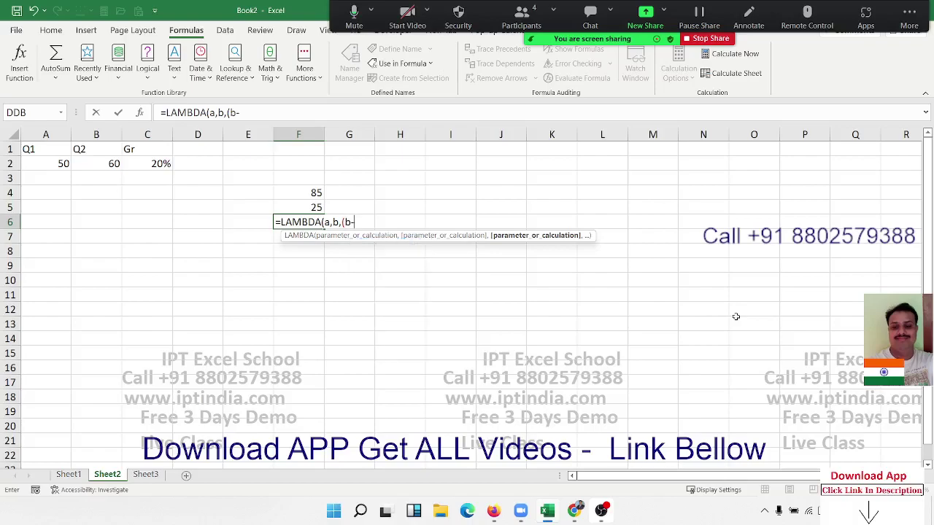
type("a)")
type("/a")
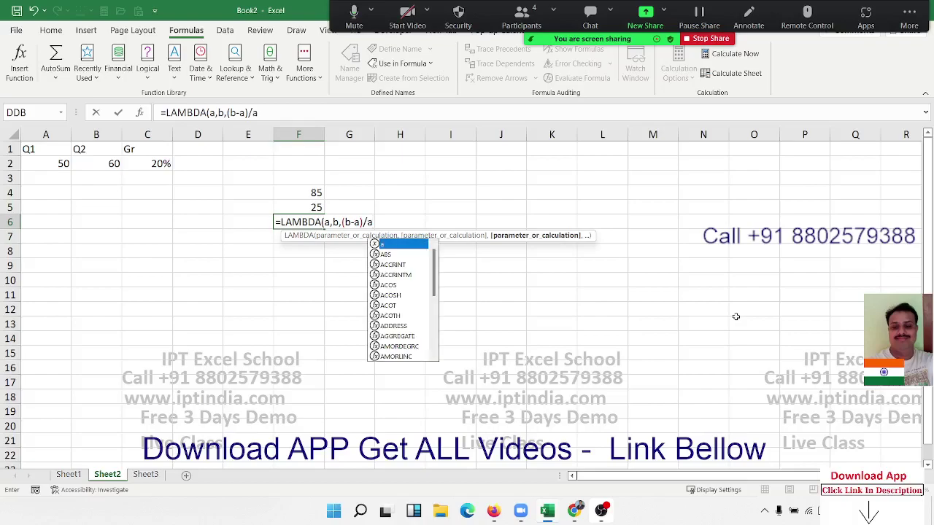
type("(")
key("BackSpace")
type("(")
key("BackSpace")
type(")(")
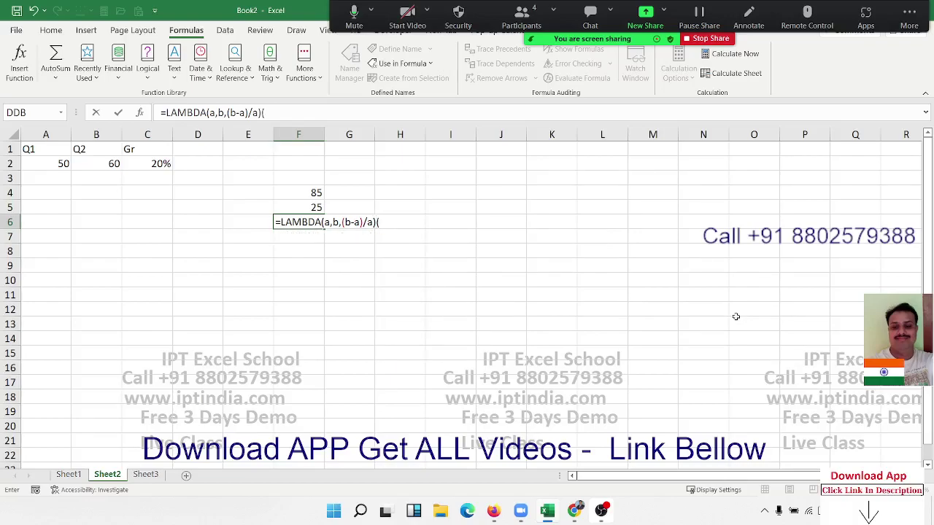
- Apply the LAMBDA to F4 and F5, returning -0.70588, then reopen F6's formula
left_click(318, 192)
type(",")
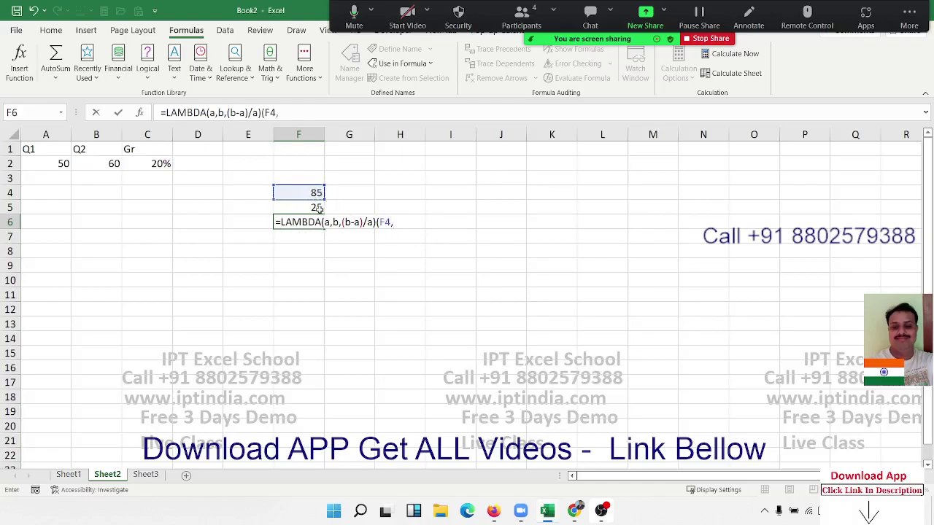
left_click(318, 207)
type(")")
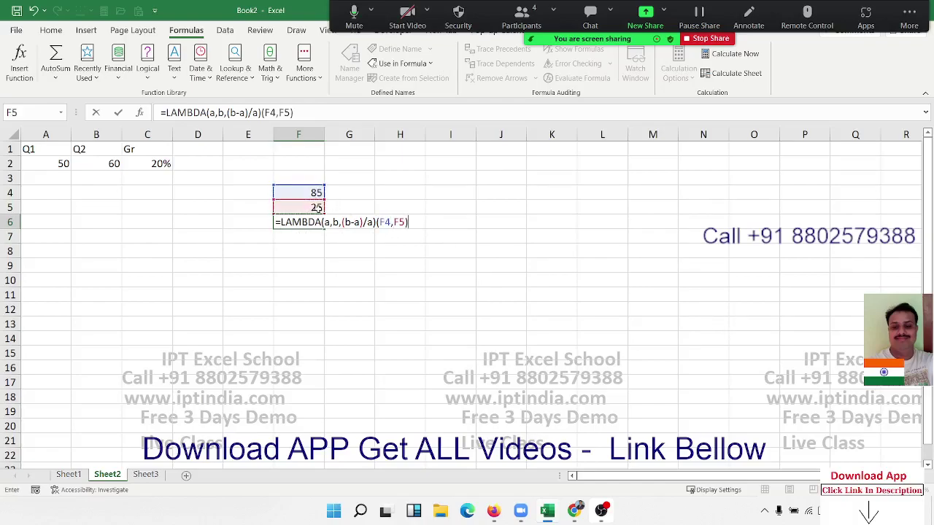
key("Return")
key("Up")
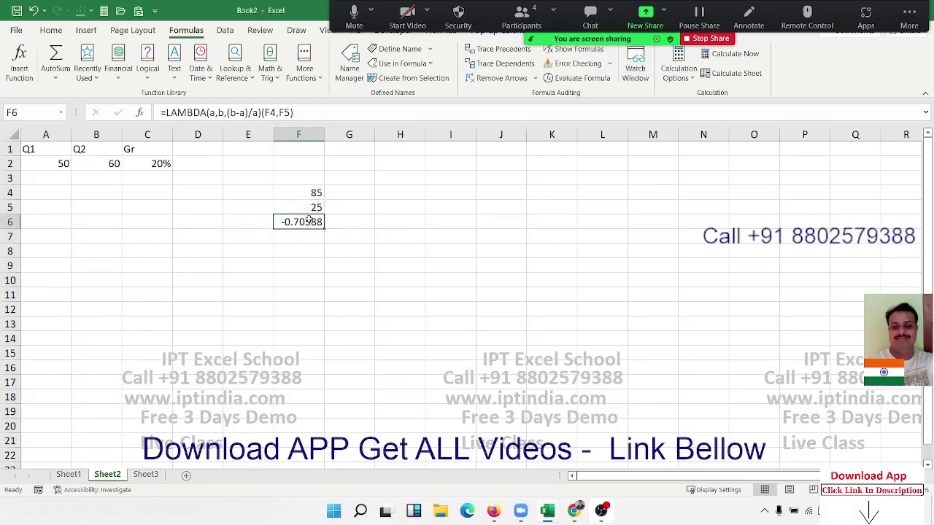
double_click(312, 221)
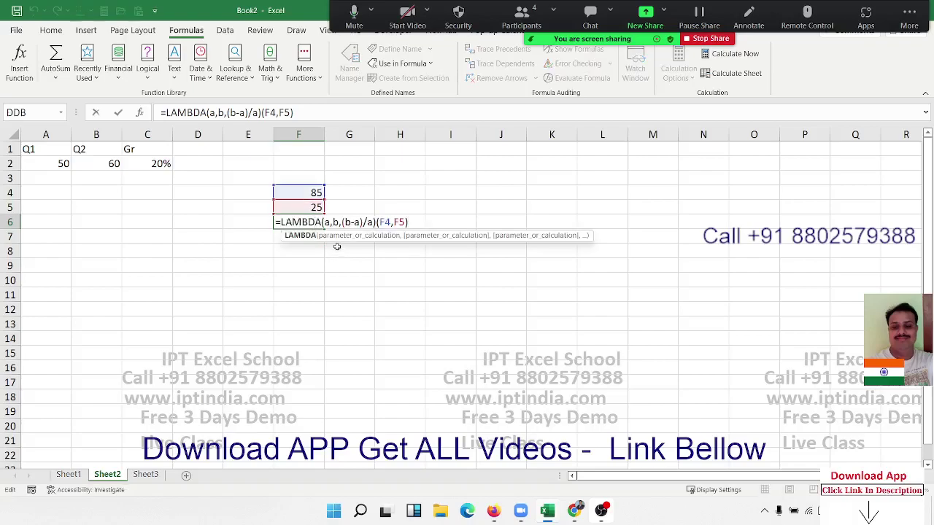
left_click(327, 222)
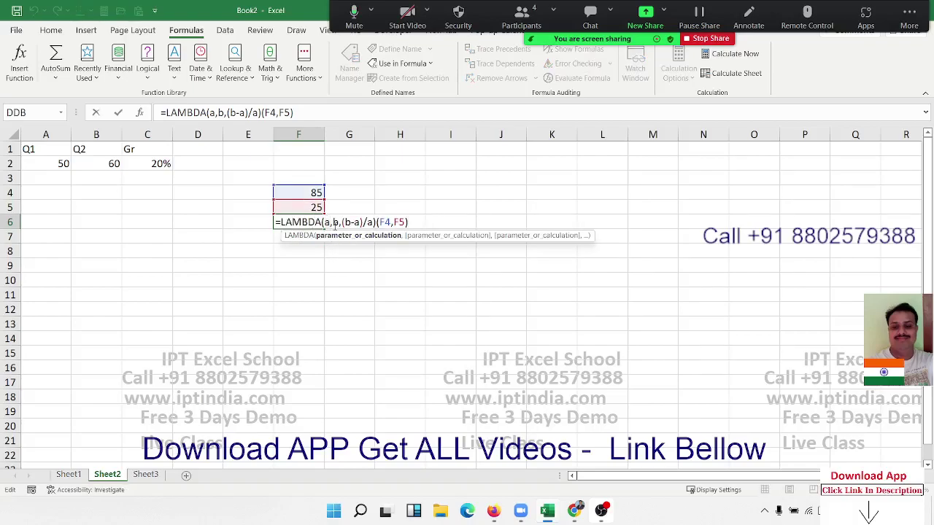
left_click(335, 222)
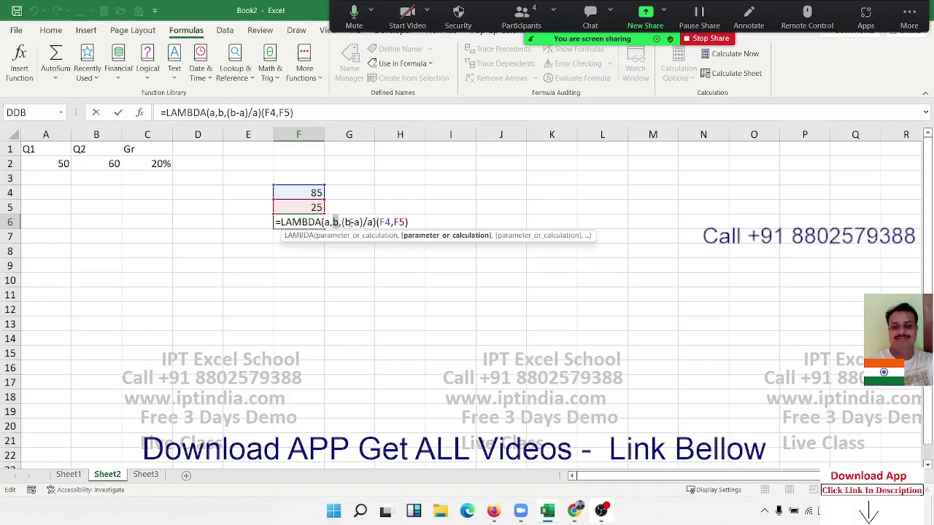
left_click(348, 222)
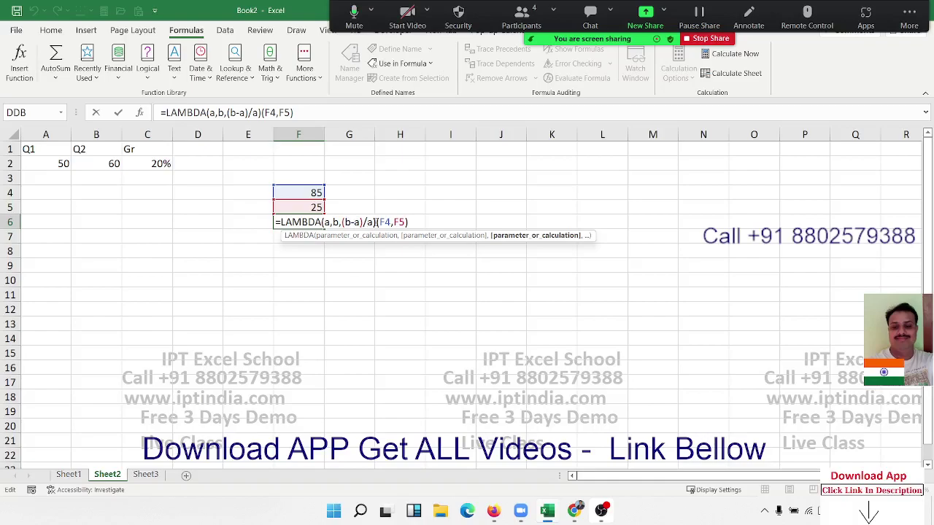
mouse_move(377, 221)
left_mouse_down()
mouse_move(296, 221)
mouse_move(315, 222)
left_mouse_up()
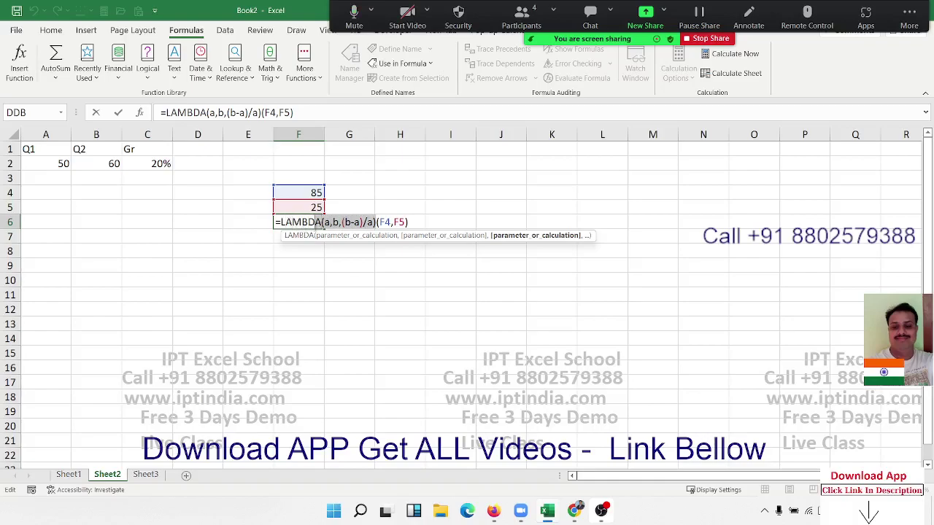
left_click_drag(316, 222, 405, 221)
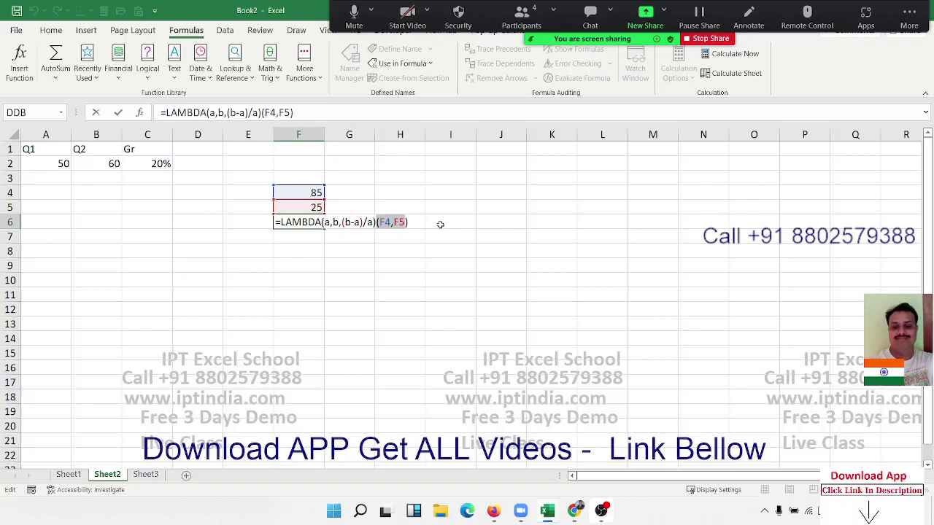
key("BackSpace")
key("BackSpace")
key("BackSpace")
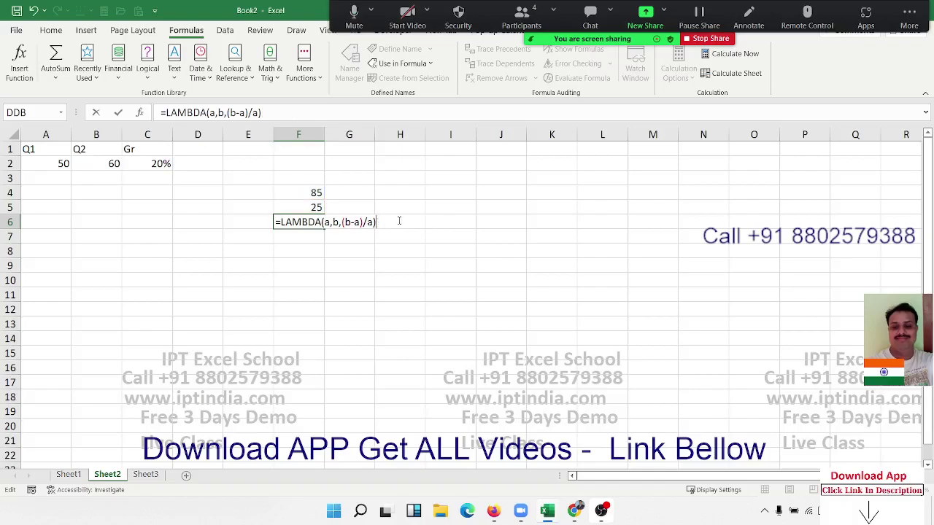
left_click_drag(377, 223, 275, 222)
key("ctrl+c")
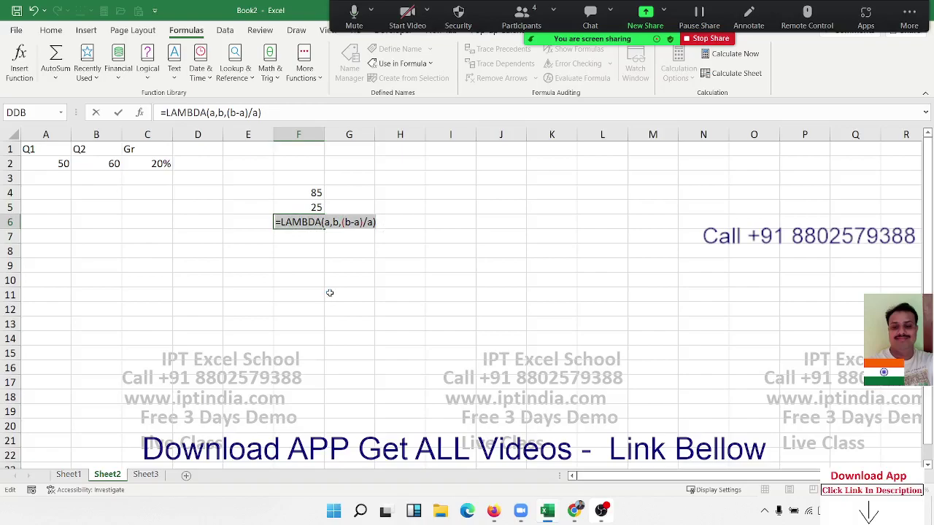
key("Escape")
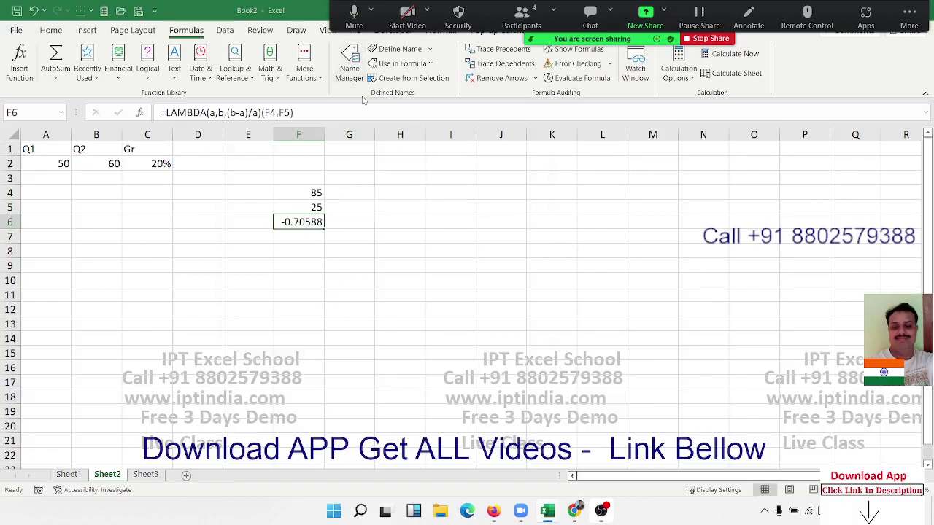
left_click(349, 65)
- Replace Gr's definition with the pasted =LAMBDA(a,b,(b-a)/a) and close Name Manager
left_click(263, 307)
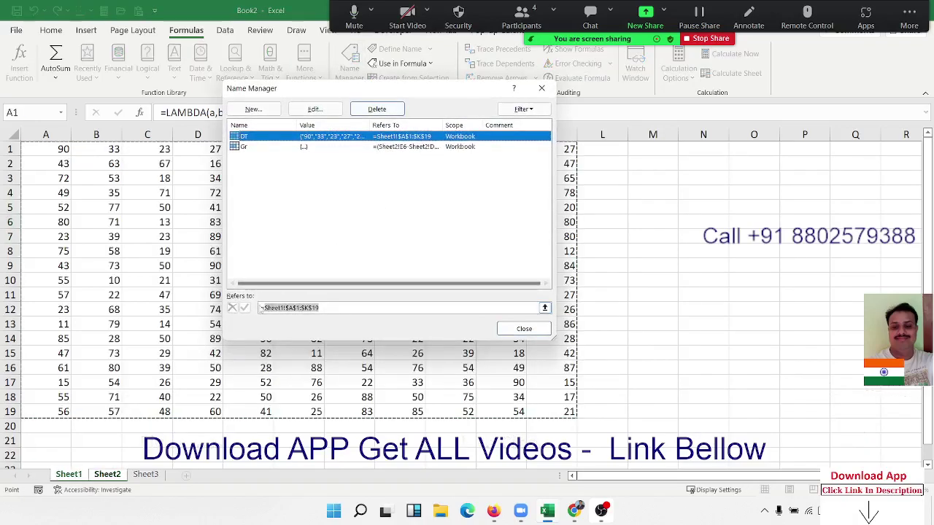
left_click(284, 308)
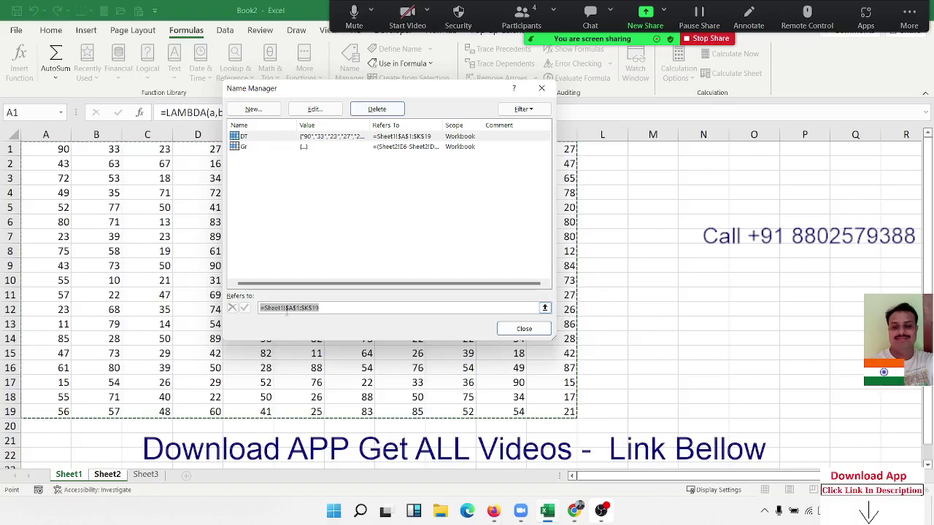
left_click(288, 146)
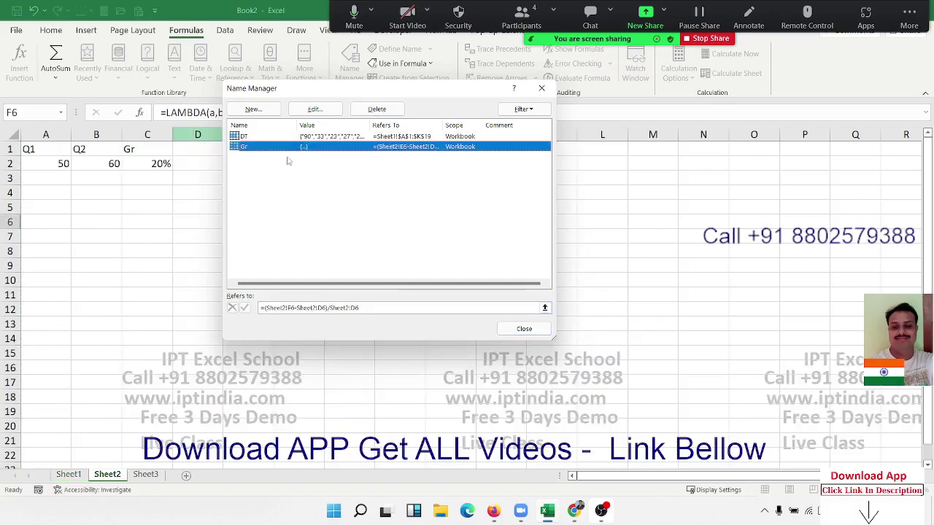
left_click(257, 306)
key("ctrl+a")
key("ctrl+v")
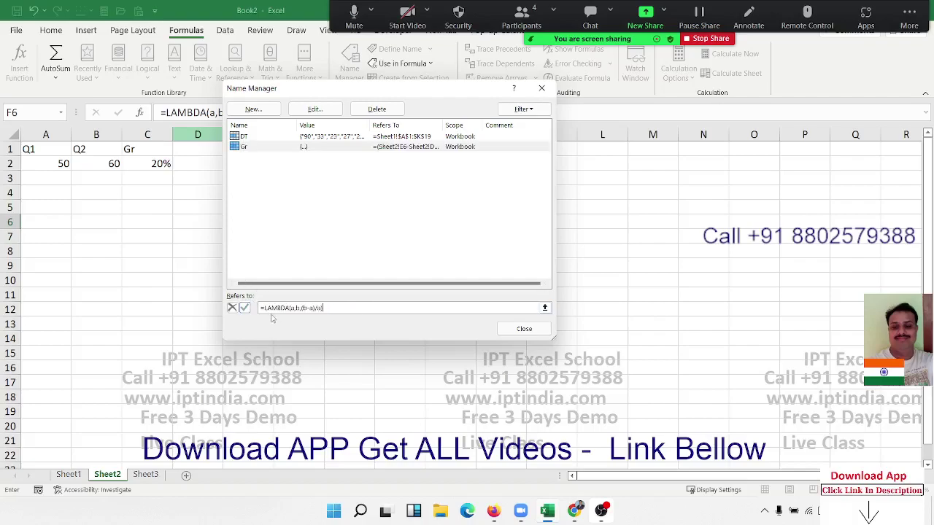
left_click(245, 308)
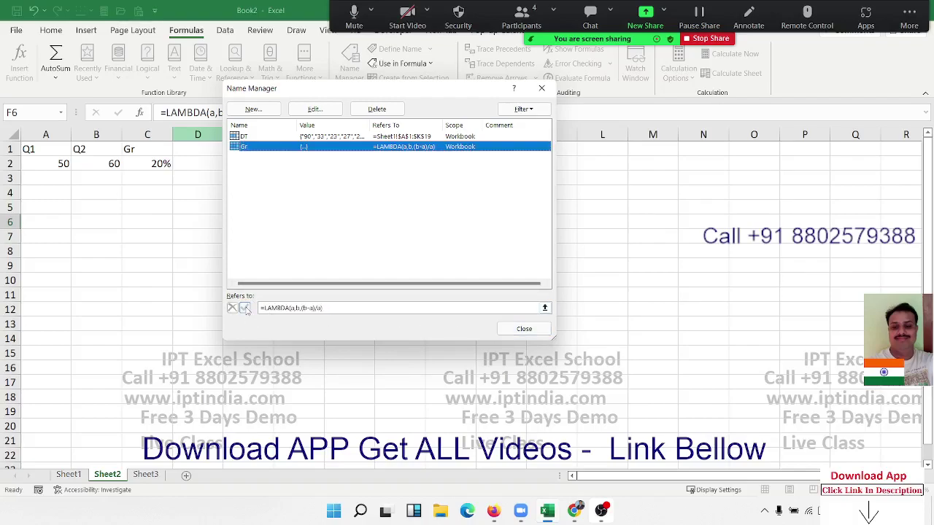
left_click(524, 328)
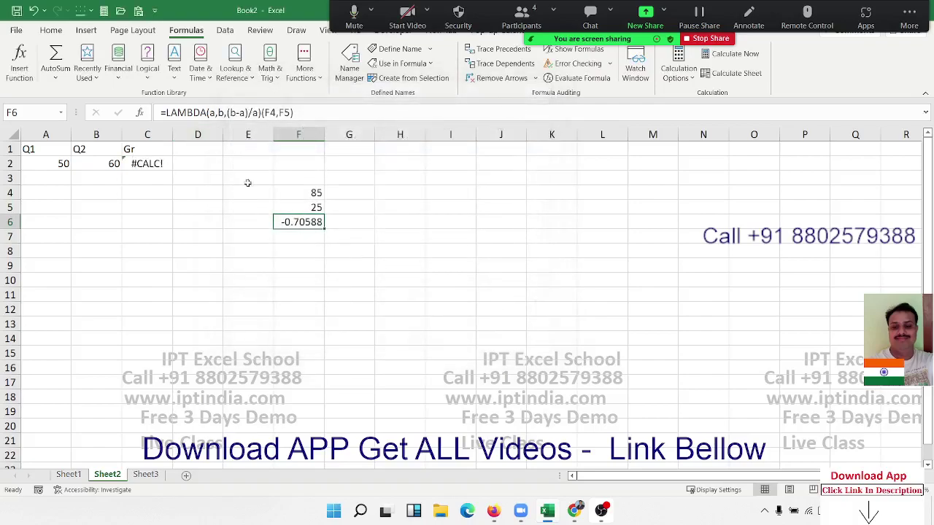
- Rewrite C2 as =Gr(A2,B2), returning 20%, then move to the empty Sheet3
left_click(162, 163)
type("=")
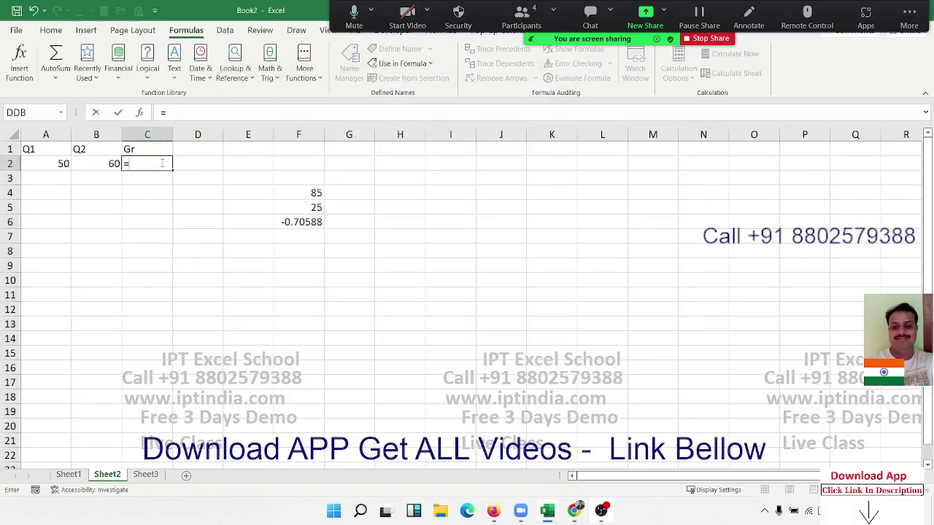
type("Gr(")
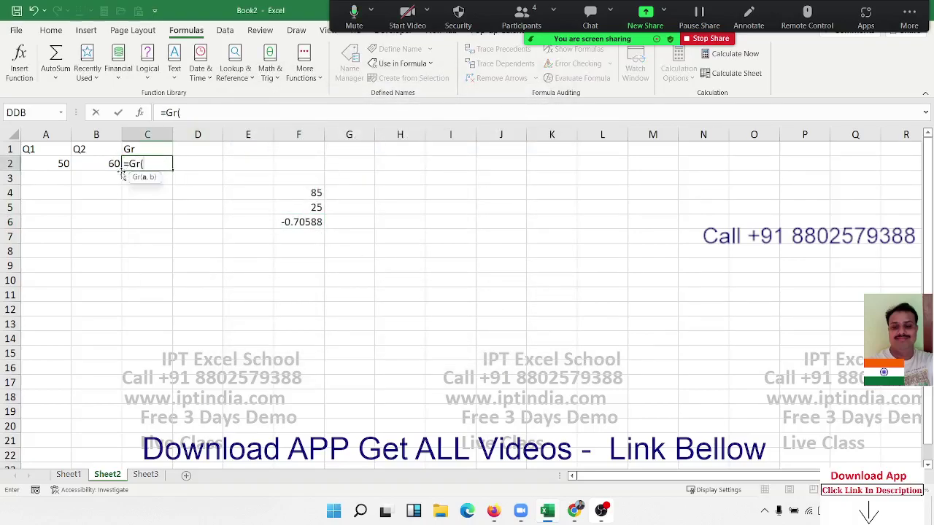
left_click(68, 163)
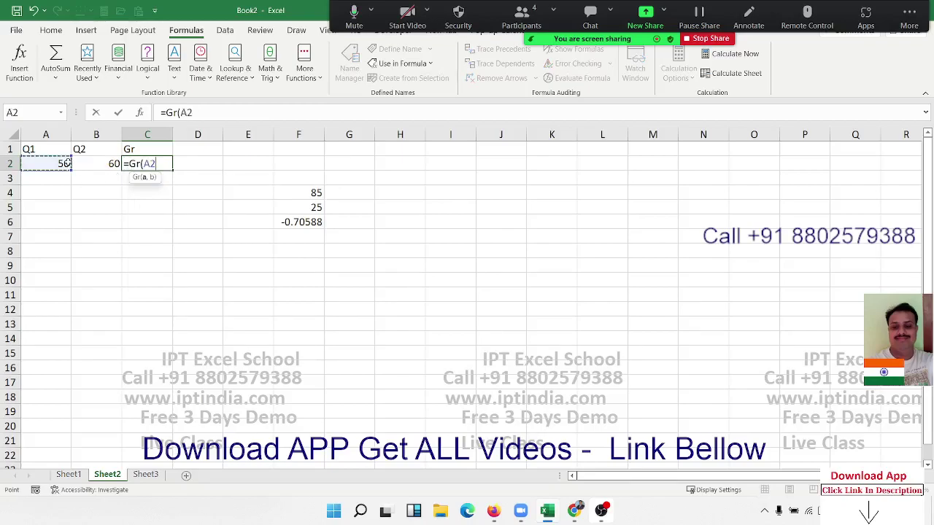
type(",")
left_click(119, 166)
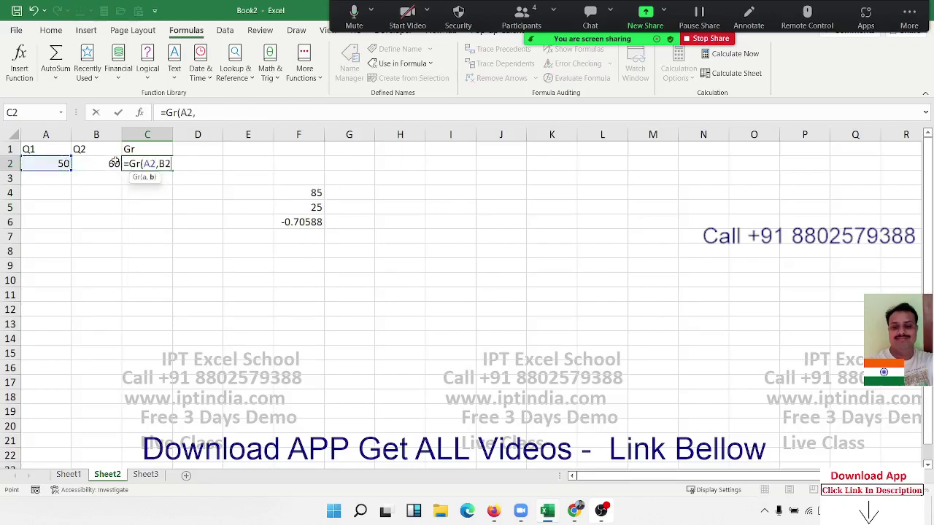
key("Return")
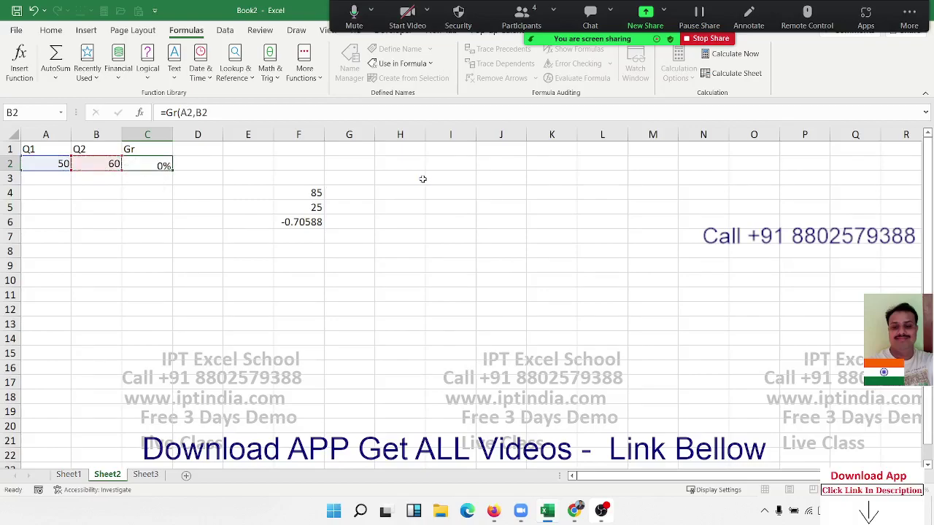
key("Up")
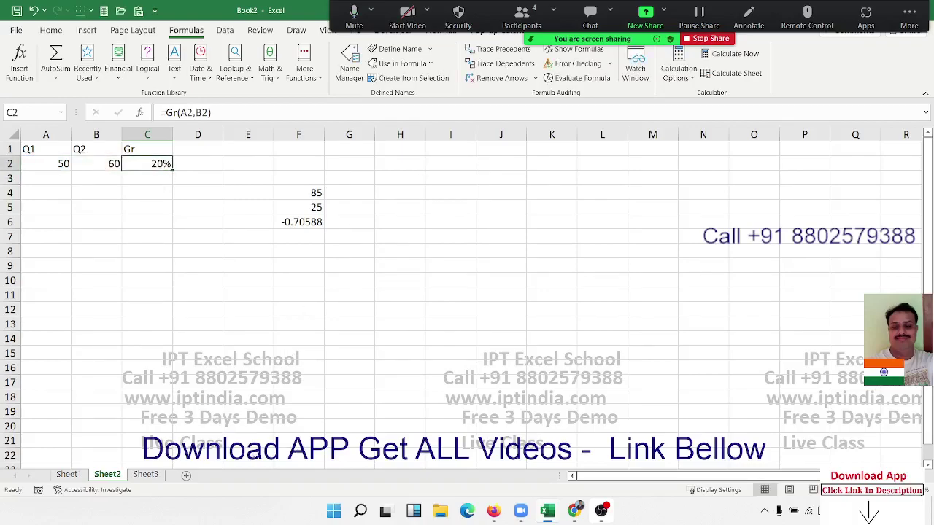
left_click(161, 475)
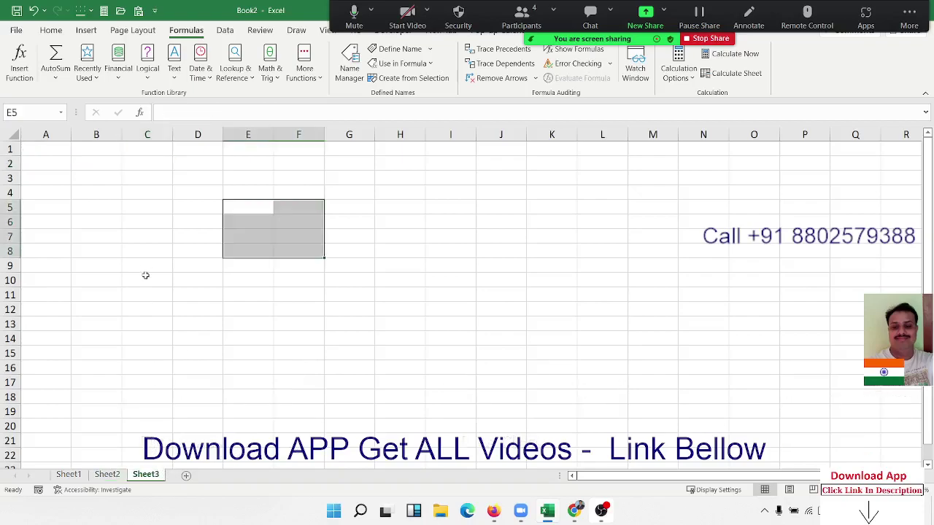
- Enter the sample values 60 in C6 and 70 in D6
left_click(143, 222)
type("60")
key("Tab")
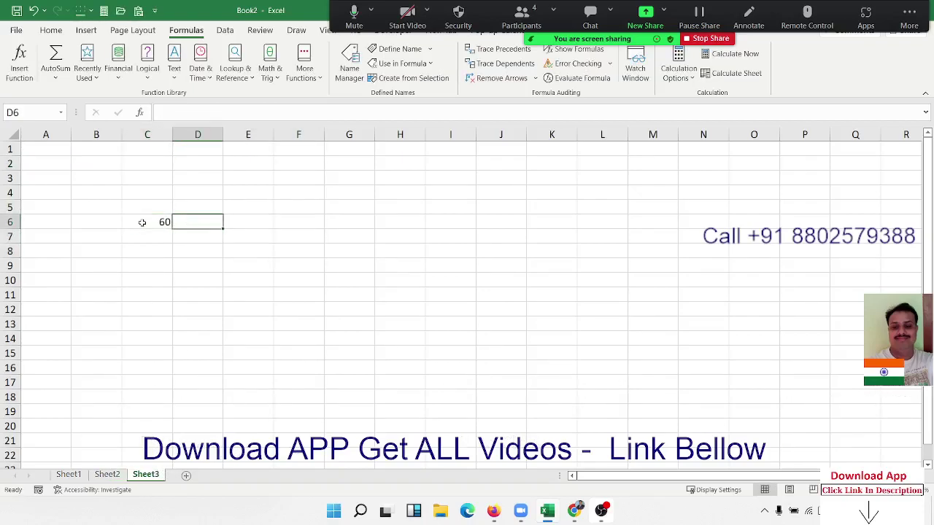
type("70")
key("Tab")
- Enter =Gr(C6,D6) in E6, giving 0.166667, then return to Sheet2
type("=")
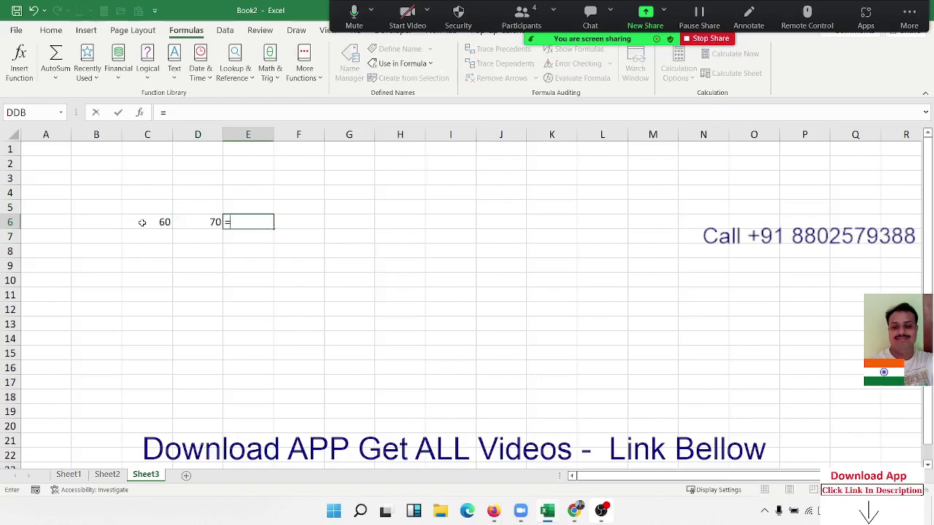
type("gr")
key("Tab")
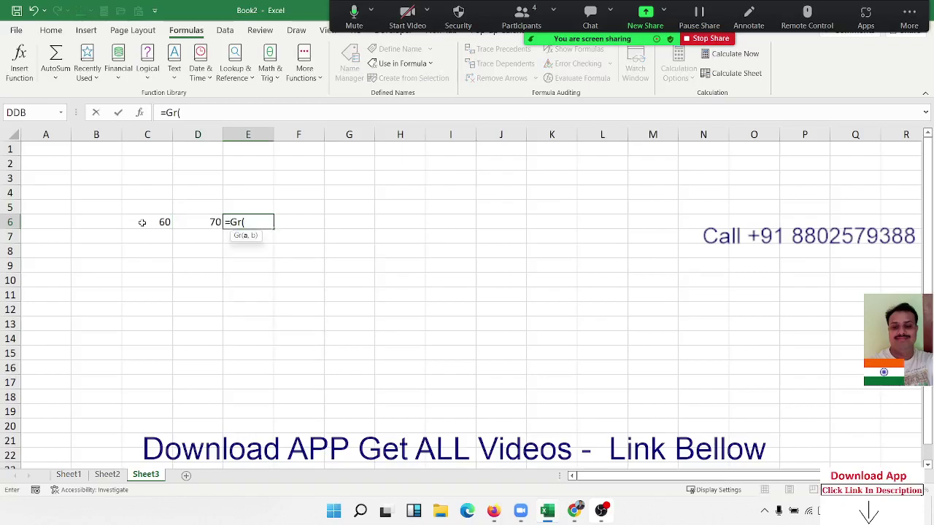
left_click(144, 224)
type(",")
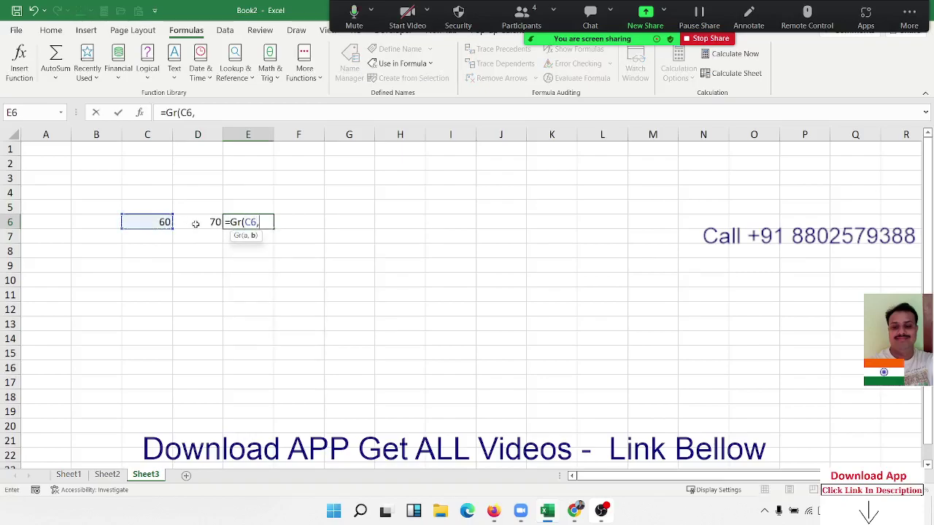
left_click(199, 222)
key("Return")
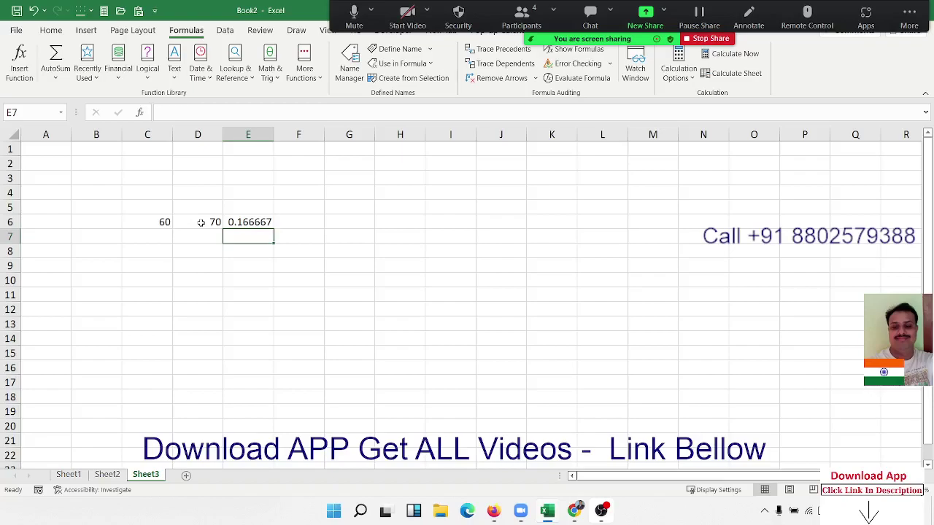
left_click(233, 221)
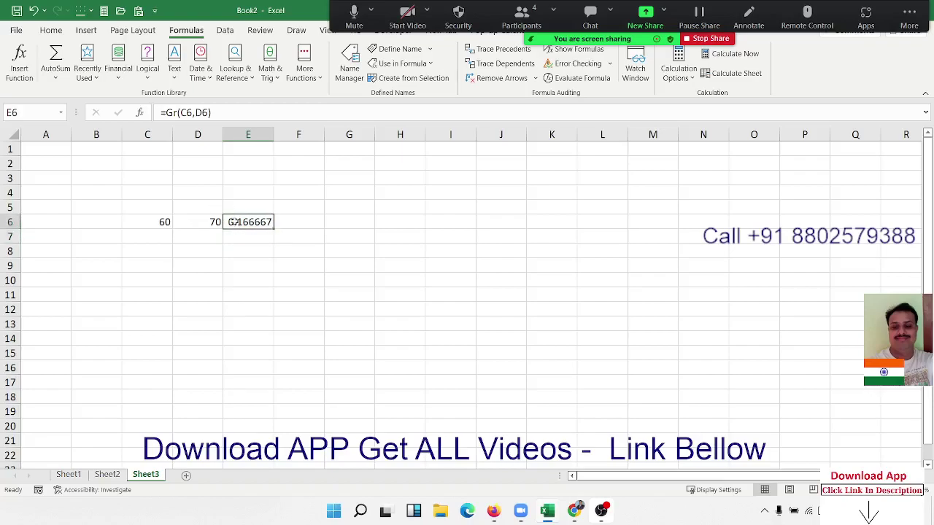
left_click(109, 467)
left_click(108, 475)
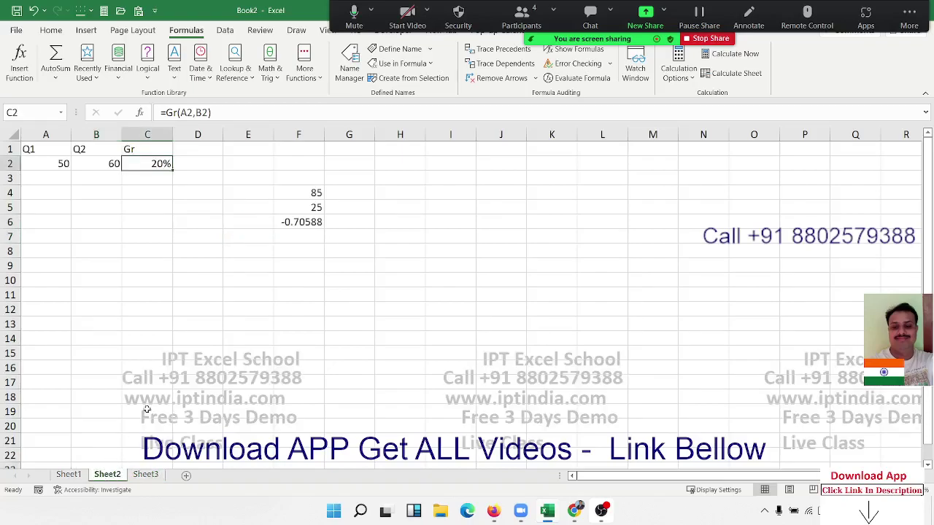
left_click(301, 222)
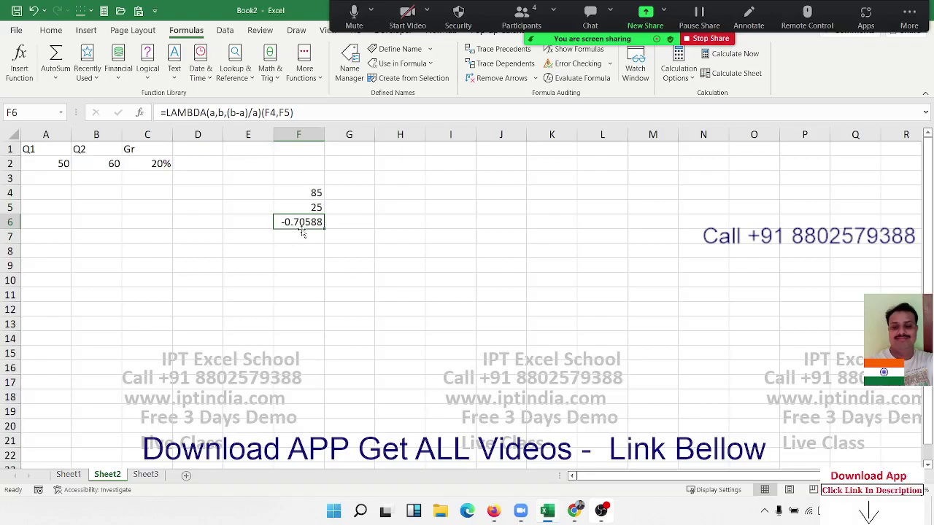
left_click(208, 202)
left_click(162, 170)
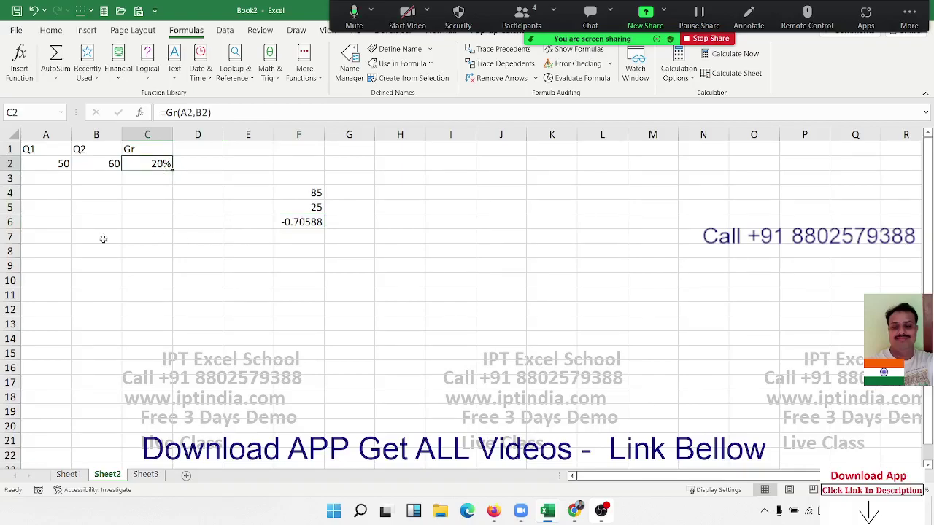
left_click(52, 242)
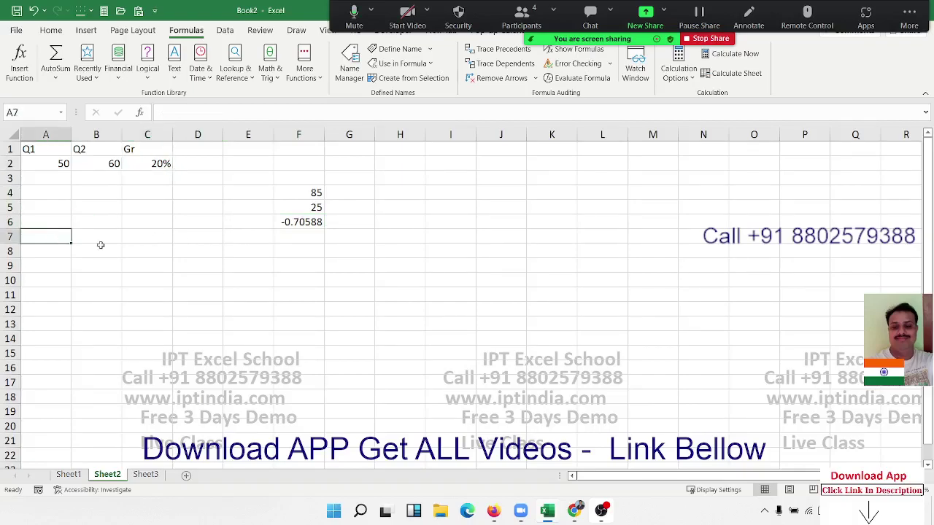
- Finish the A7 label and enter the amount 50 in B7
type("MR")
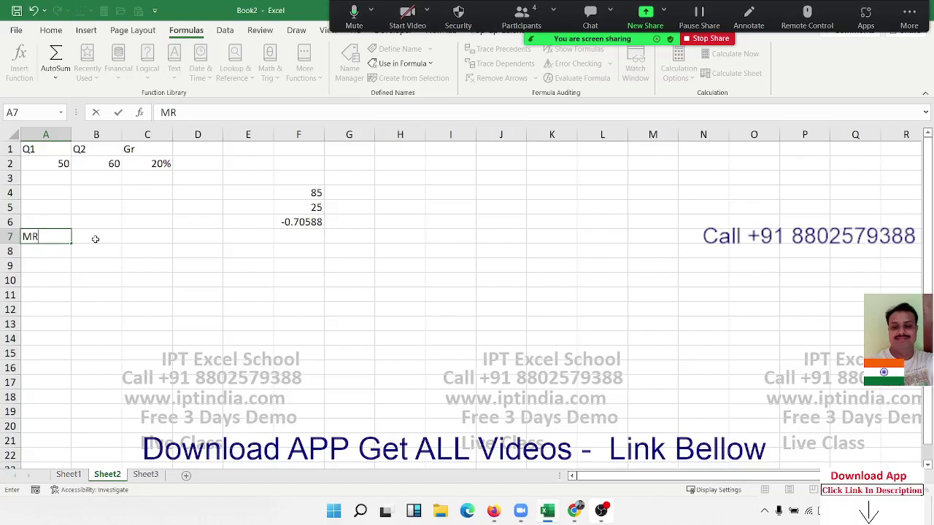
type("P")
left_click(95, 239)
type("50")
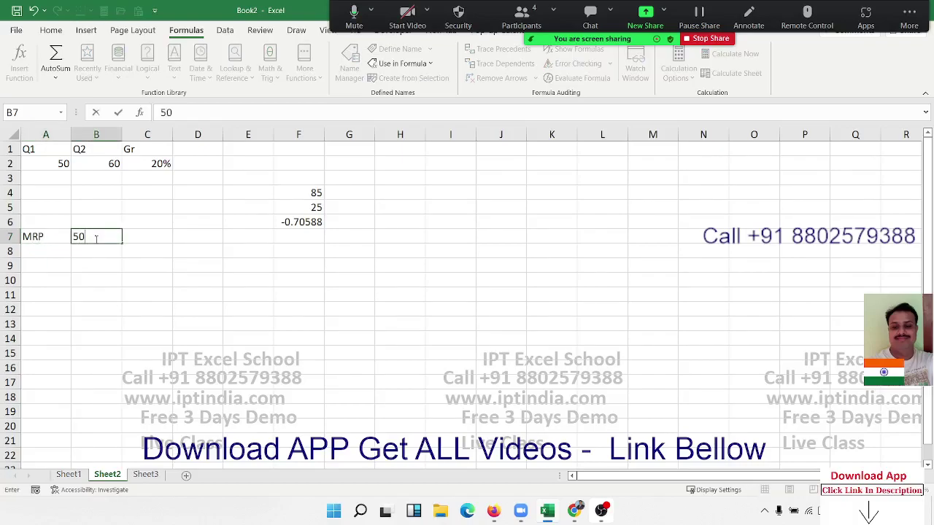
key("Return")
- Relabel A7 as 'Cost' in place of the MRP label
left_click(94, 240)
key("Down")
key("Down")
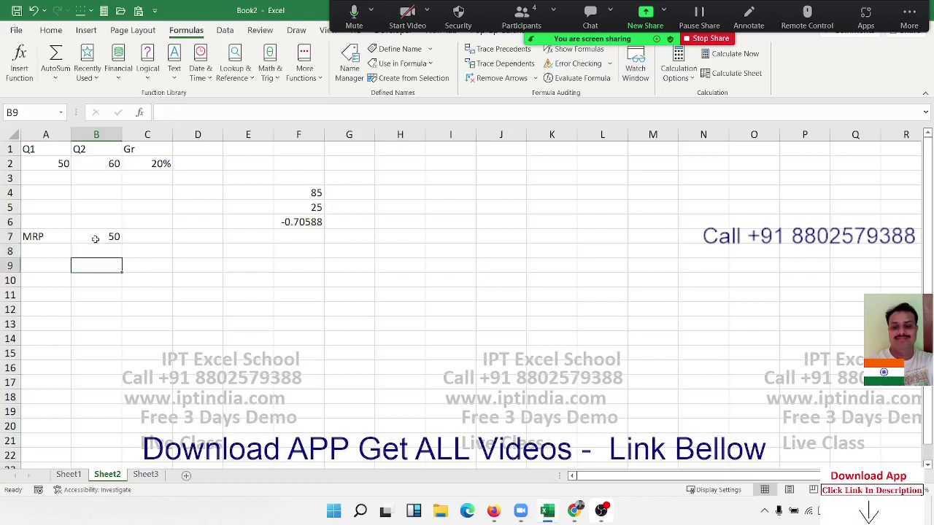
type("=")
left_click(95, 239)
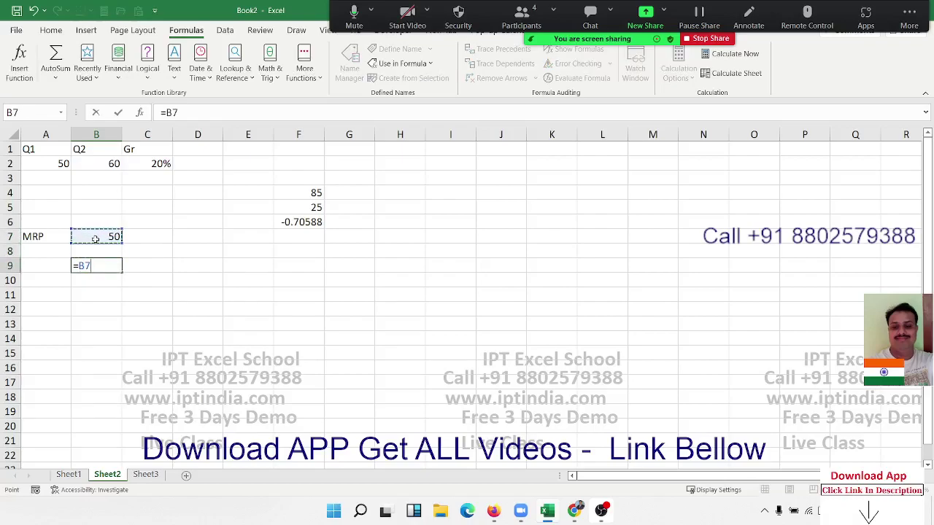
key("Escape")
key("Left")
key("Up")
key("Up")
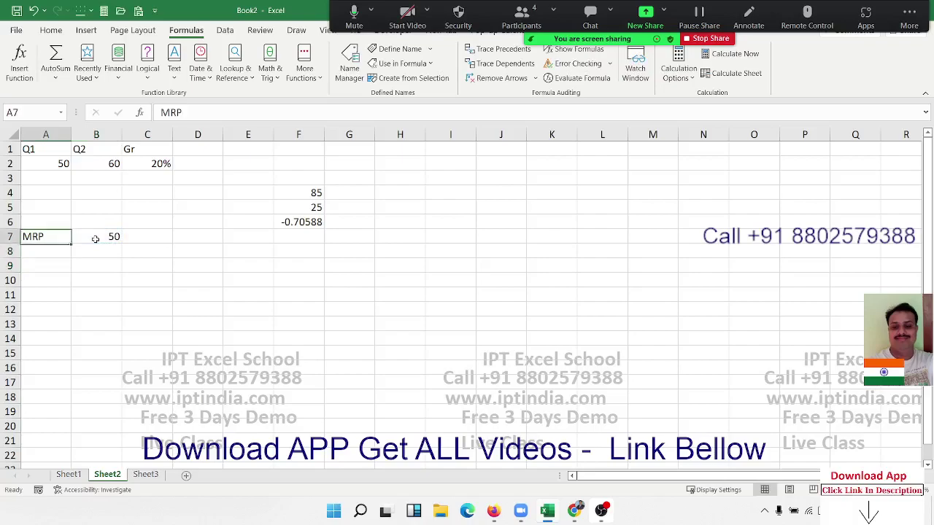
type("Co")
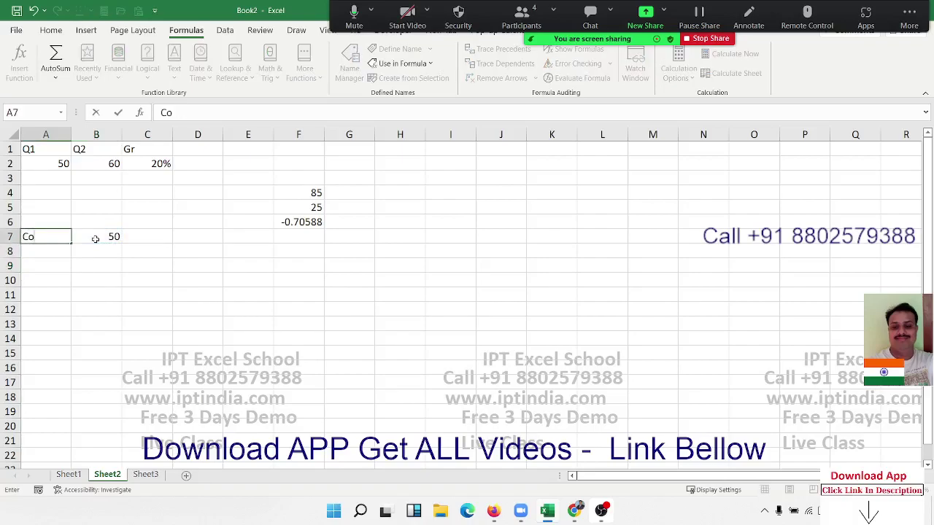
type("st")
key("Return")
- Enter =B7*5% in B9, giving 2.5
key("Right")
key("Down")
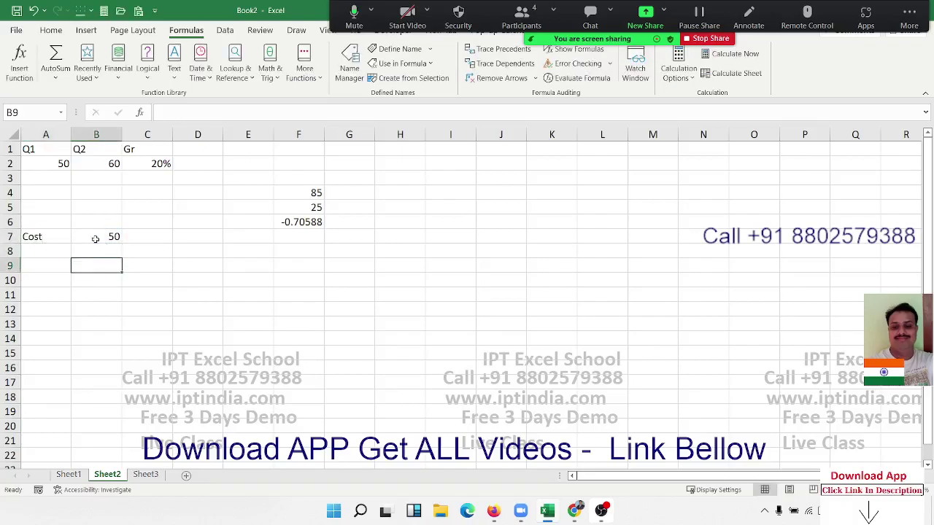
type("=")
left_click(95, 240)
type("*")
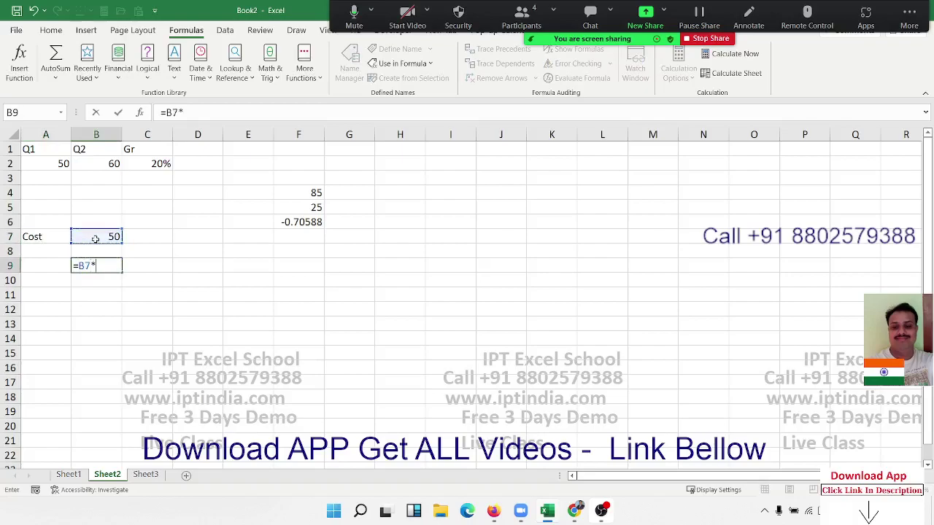
type("5")
type("%")
key("Return")
- Total the cost in B10 with =B7+B9, giving 52.5
type("=")
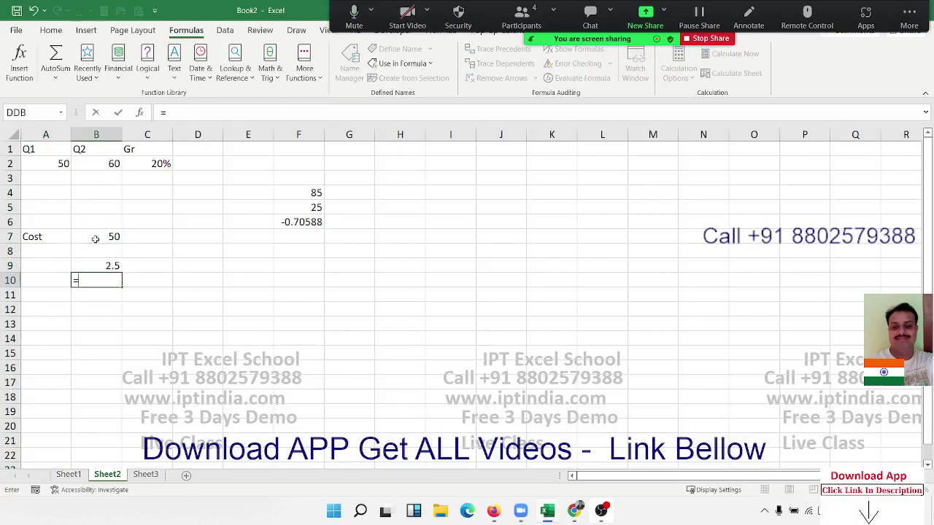
left_click(95, 239)
type("+")
key("Up")
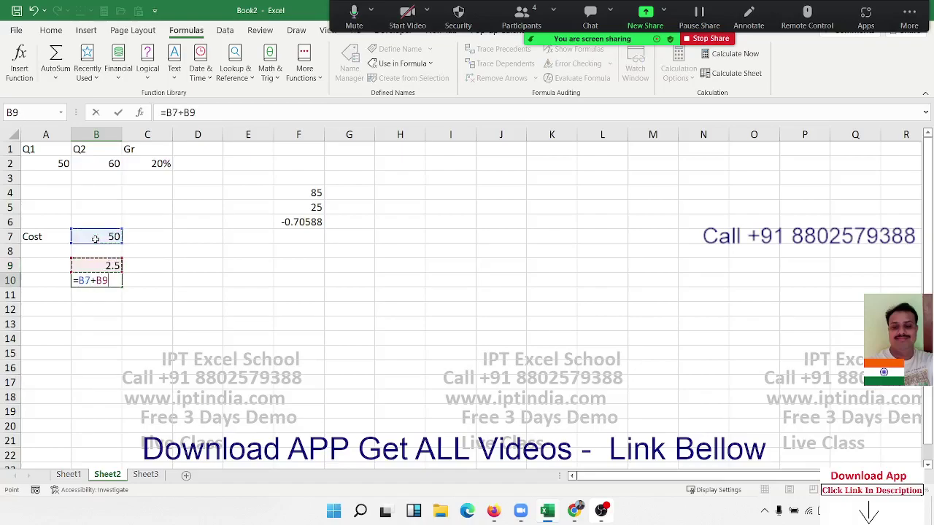
key("Return")
key("Right")
key("Up")
key("Up")
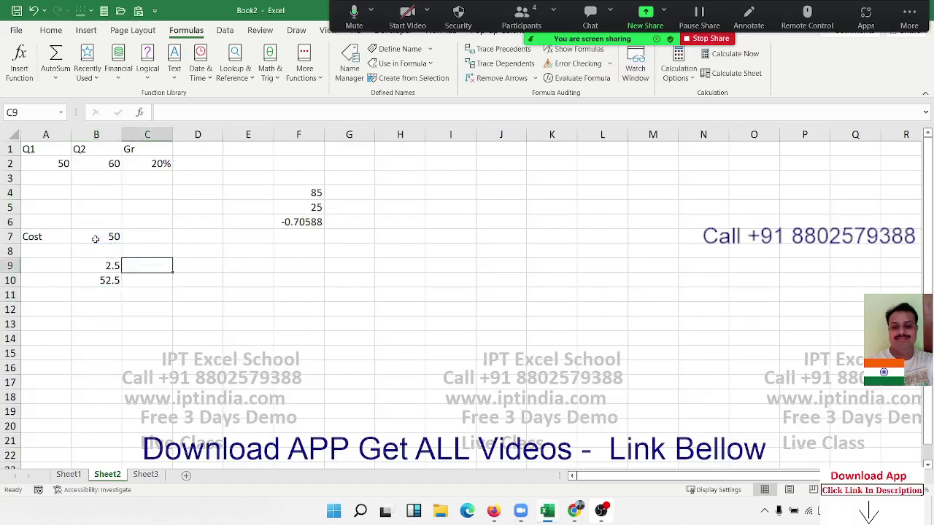
- Add the 10% markup: =B10*10% in C9 and =B10+C9 in C10
type("=")
key("Down")
key("Left")
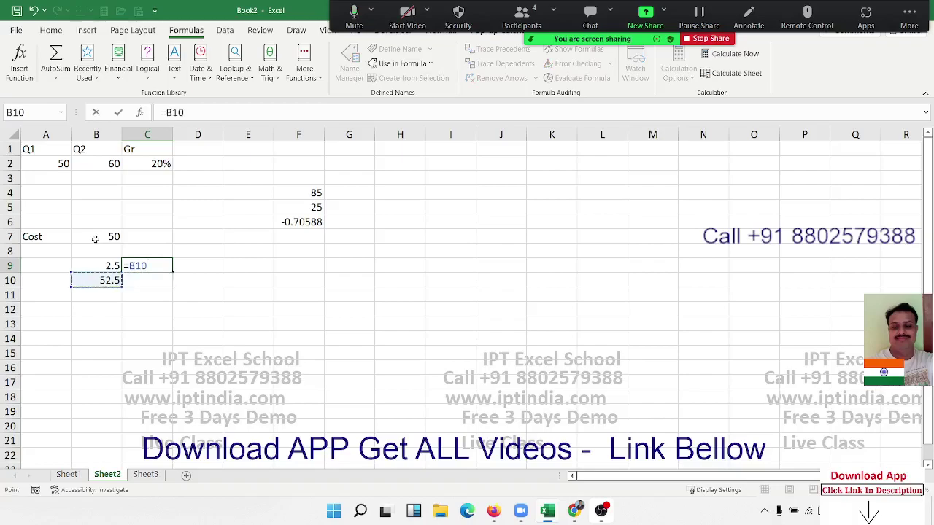
type("*10%")
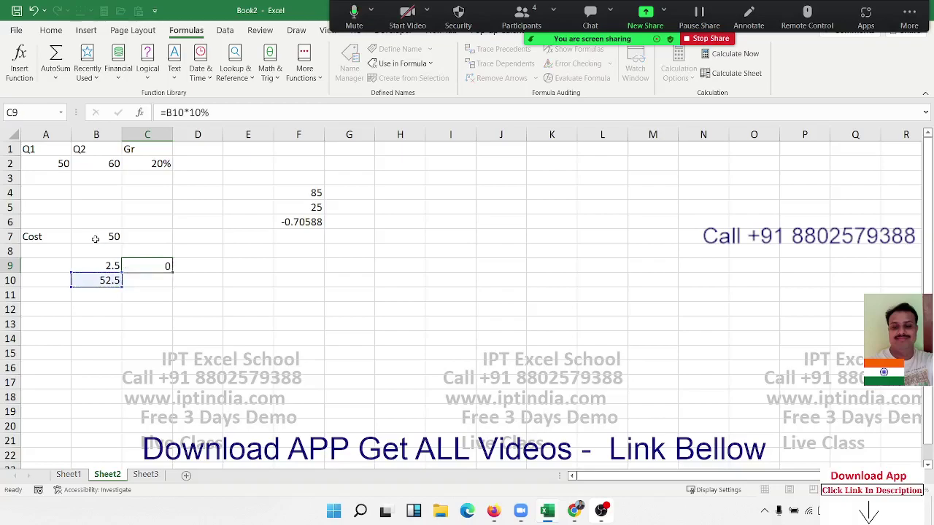
key("Return")
type("=")
key("Left")
type("+")
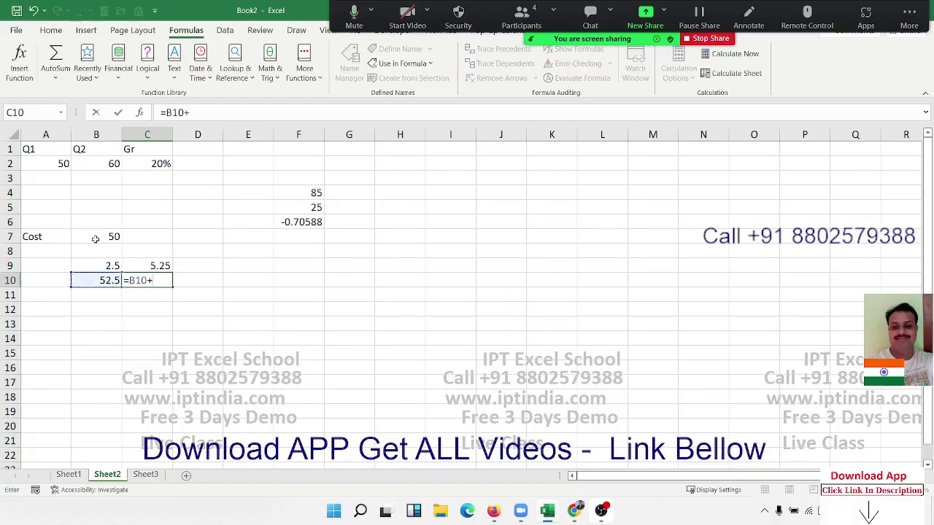
key("Up")
key("Return")
- Add the 15% markup: =C10*15% in D9 and =C10+D9 in D10
key("Up")
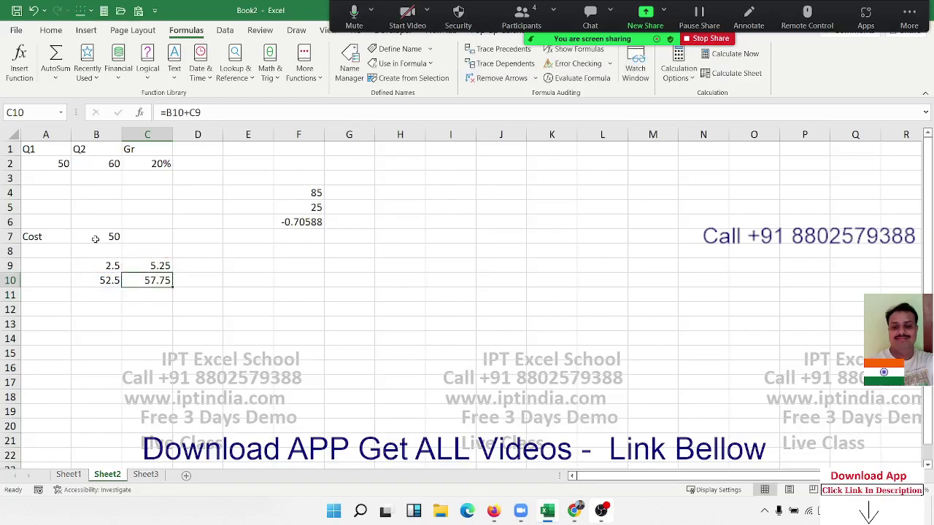
key("Right")
key("Up")
type("=")
key("Down")
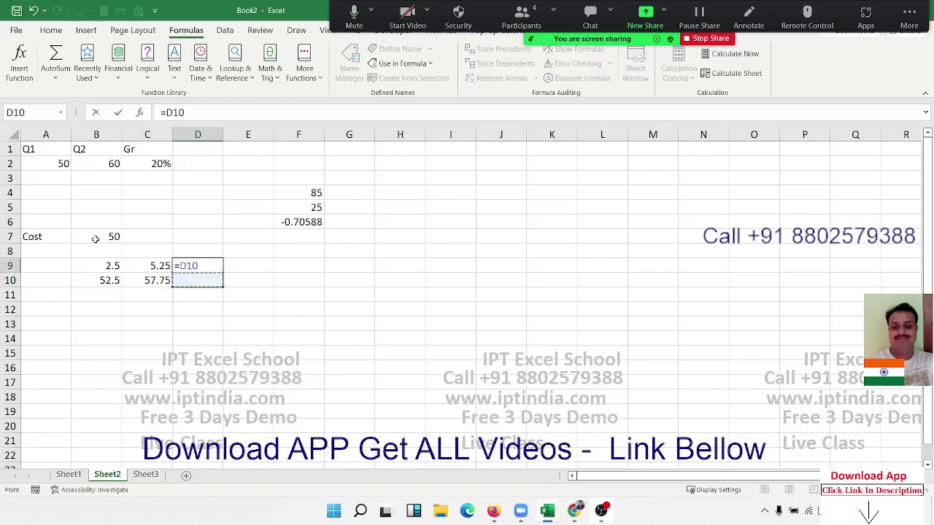
key("Left")
type("*10")
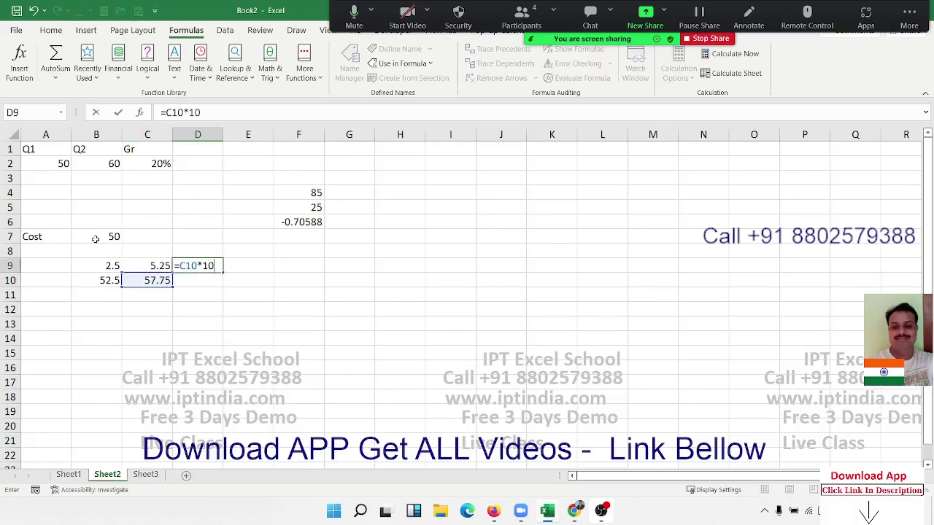
key("BackSpace")
type("5")
type("%")
key("Return")
type("=")
key("Left")
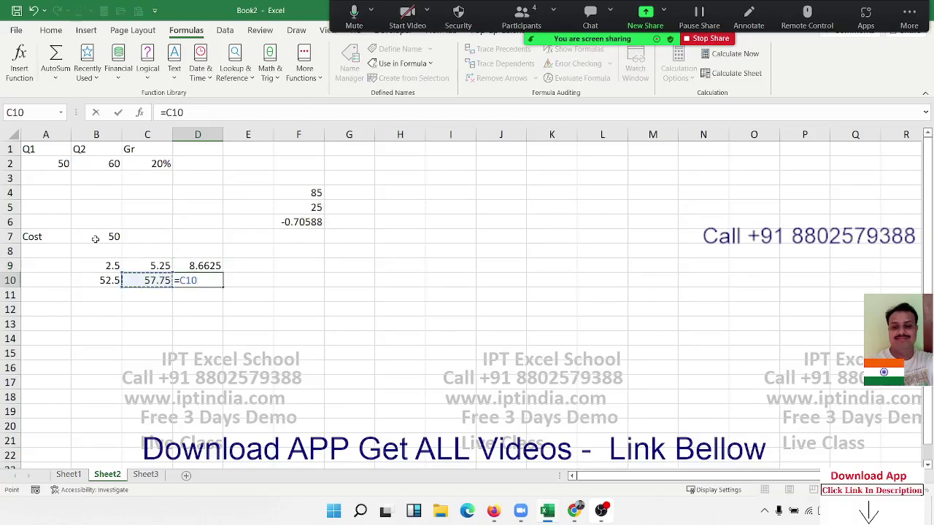
type("+")
key("Up")
key("Return")
- Add the 20% markup: =D10*20% in E9 and =D10+E9 in E10, ending at 79.695
key("Right")
key("Up")
key("Up")
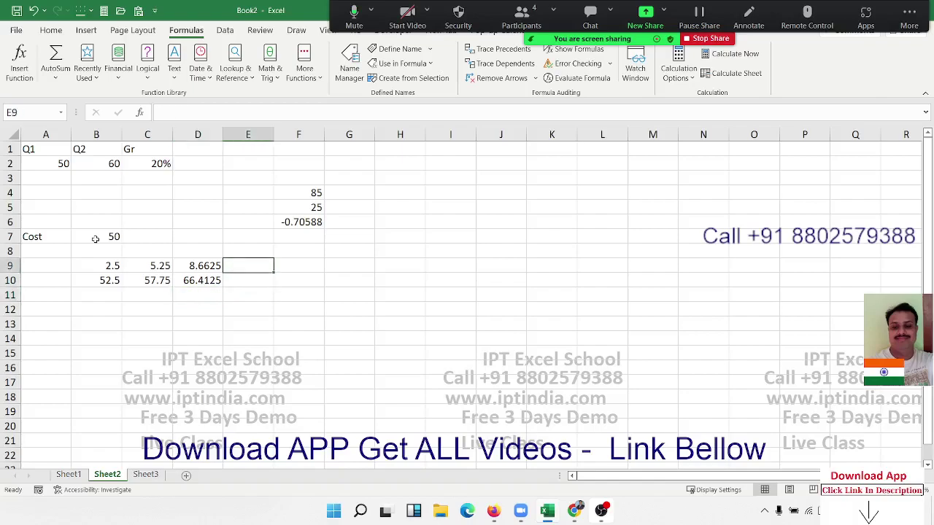
type("=")
key("Down")
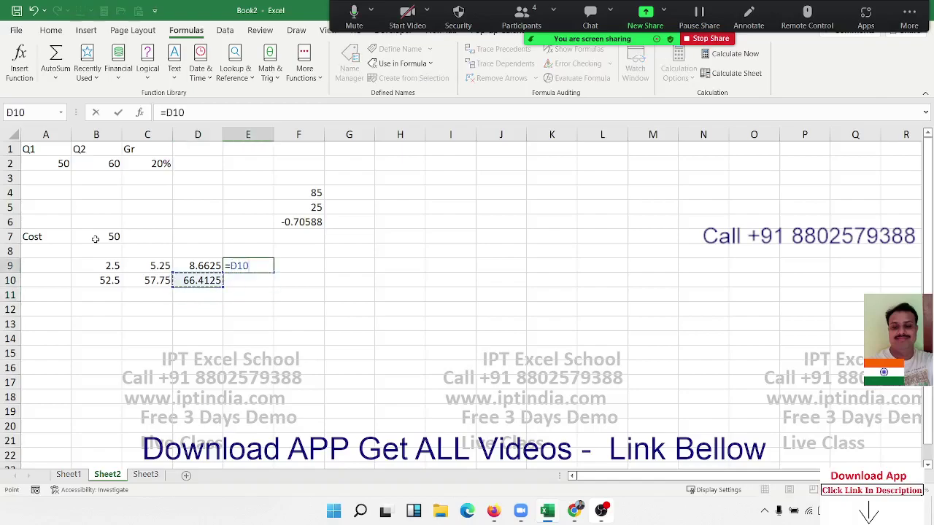
type("*20")
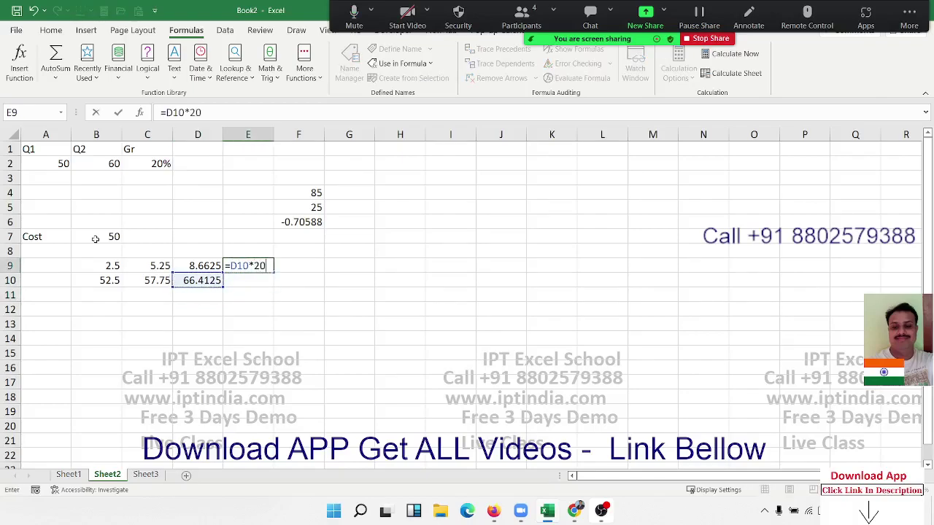
type("%")
key("Return")
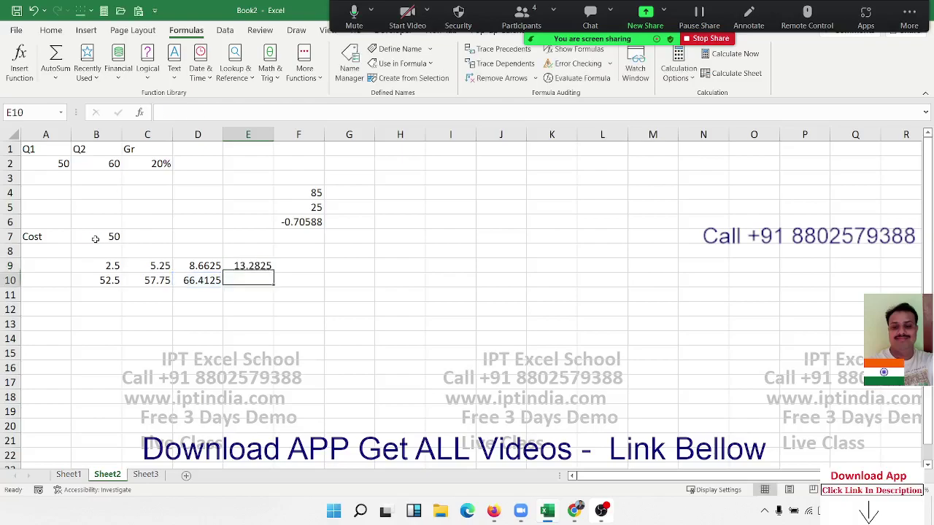
type("=")
key("Left")
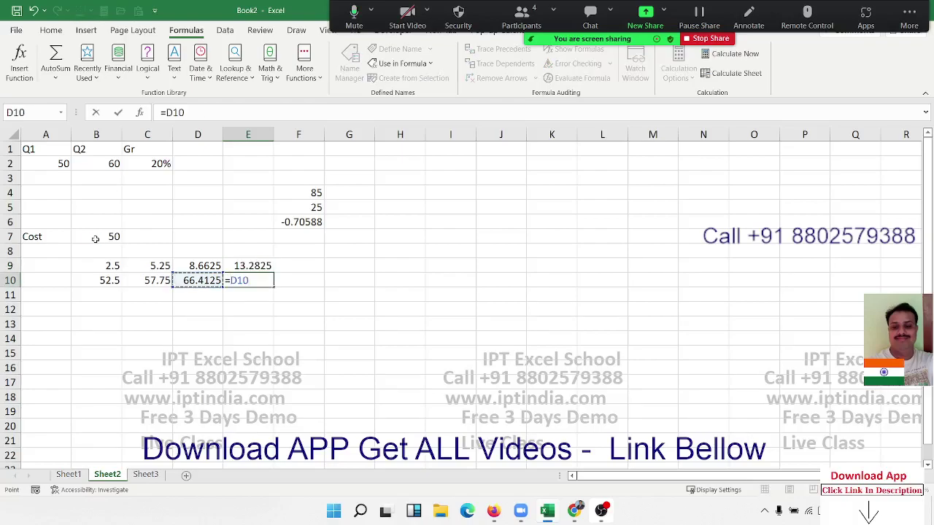
type("+")
key("Up")
key("Return")
- Review the chained markup formulas across rows 8 to 10
key("Up")
key("Up")
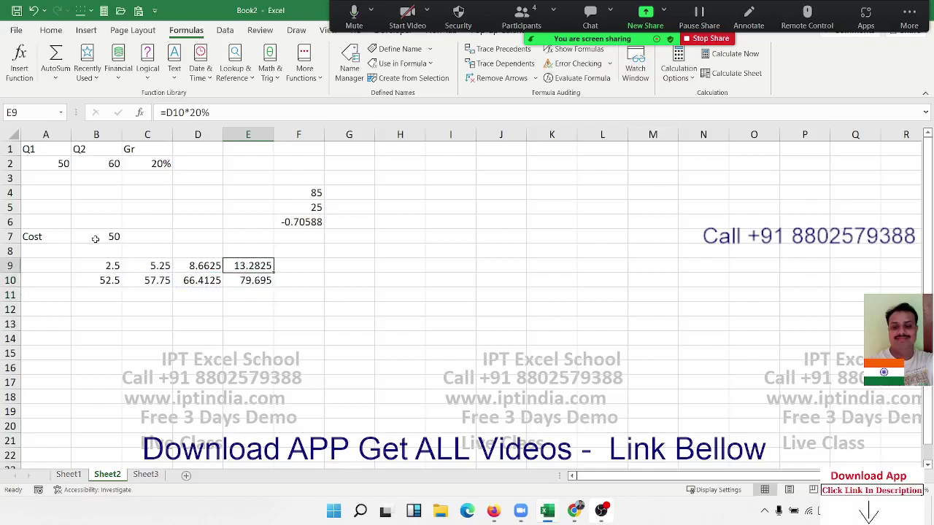
key("Left")
key("Left")
key("Right")
key("Right")
key("Down")
key("Down")
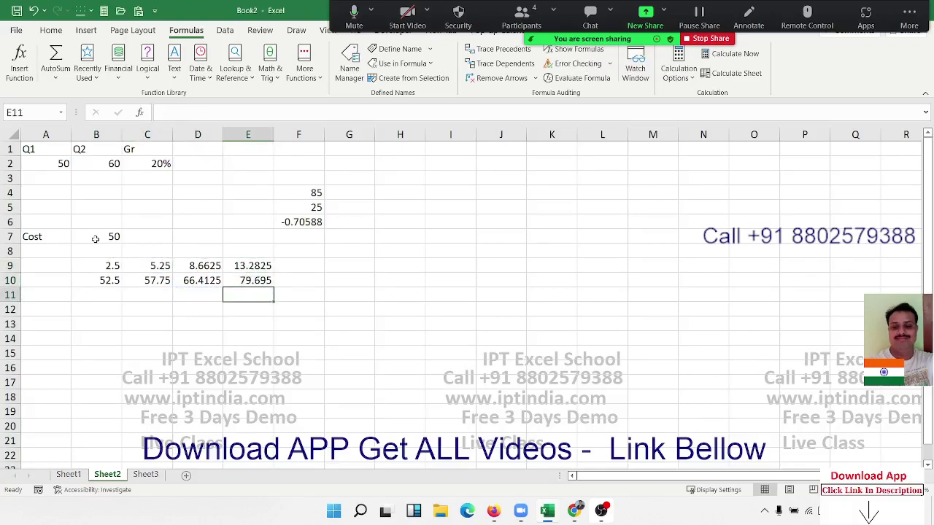
key("Up")
key("Up")
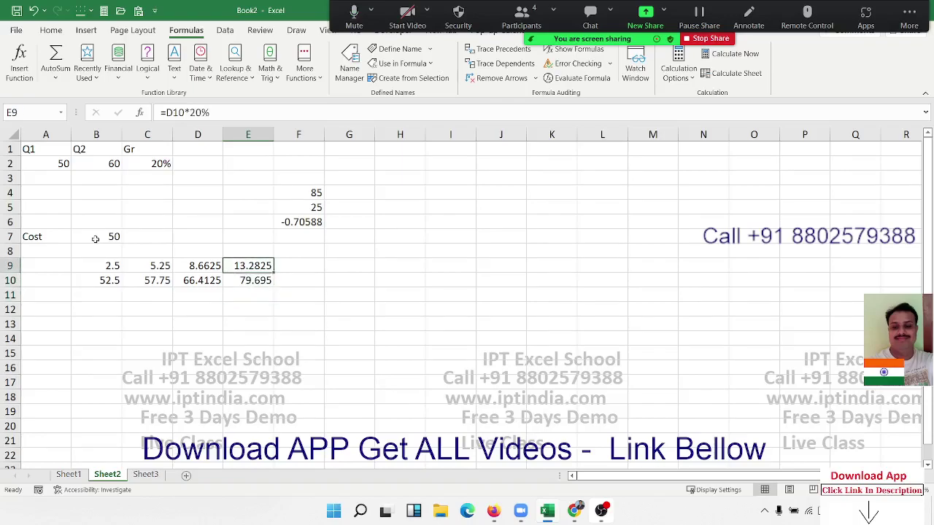
key("Down")
key("Up")
key("Up")
key("Left")
key("Left")
key("Left")
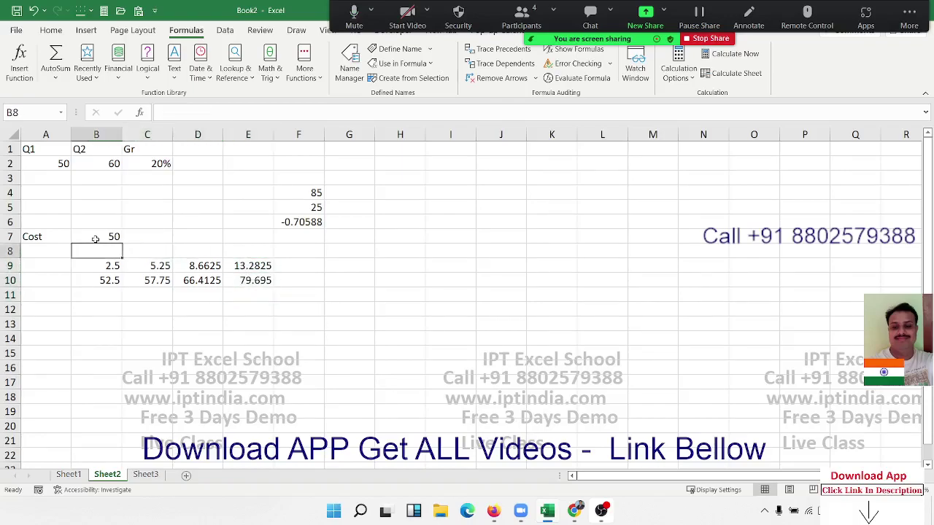
key("Up")
key("Down")
key("Down")
key("shift+space")
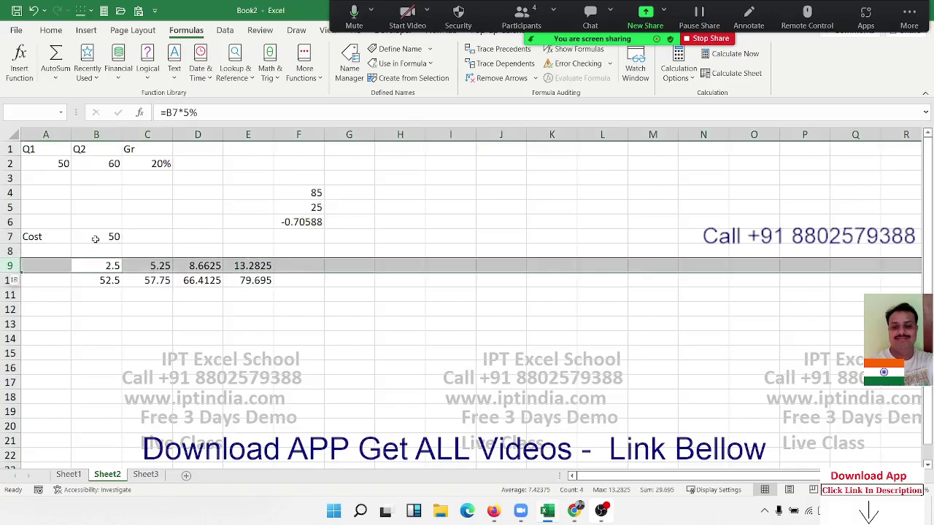
key("Left")
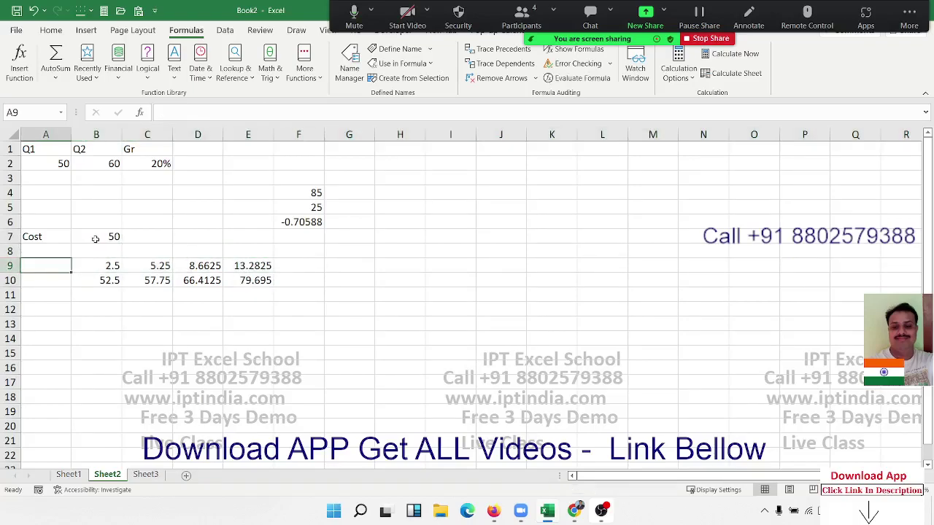
key("Up")
key("Right")
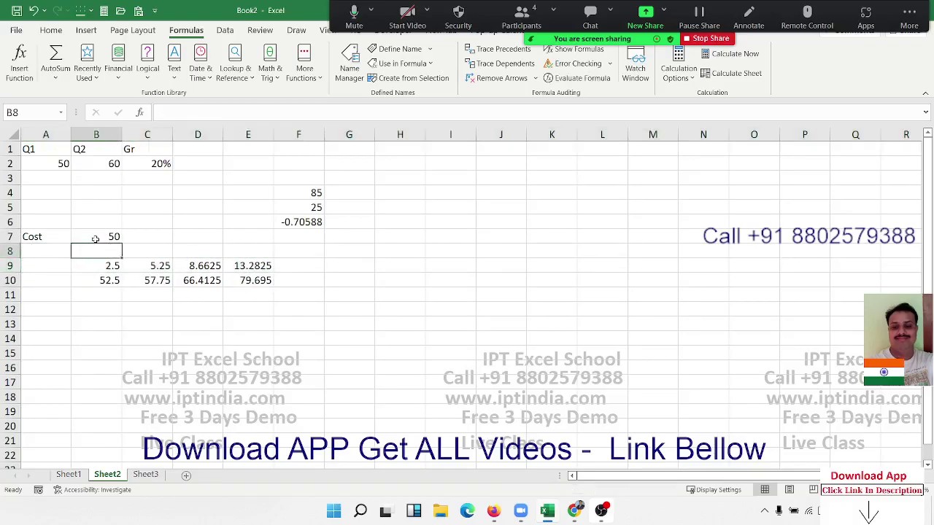
key("Right")
key("Right")
key("Right")
key("Left")
key("Left")
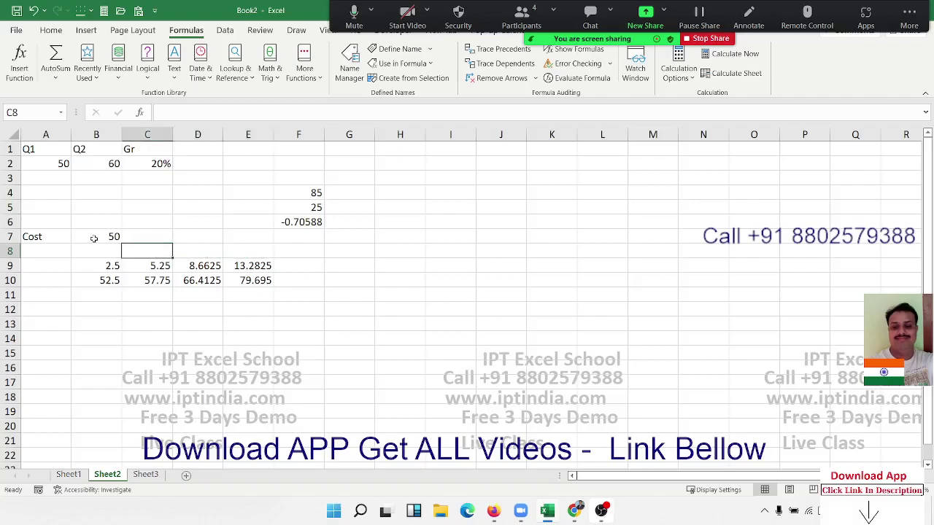
- Recheck B10's formula and compare the cost cell B7 with the result cell C7
left_click(114, 275)
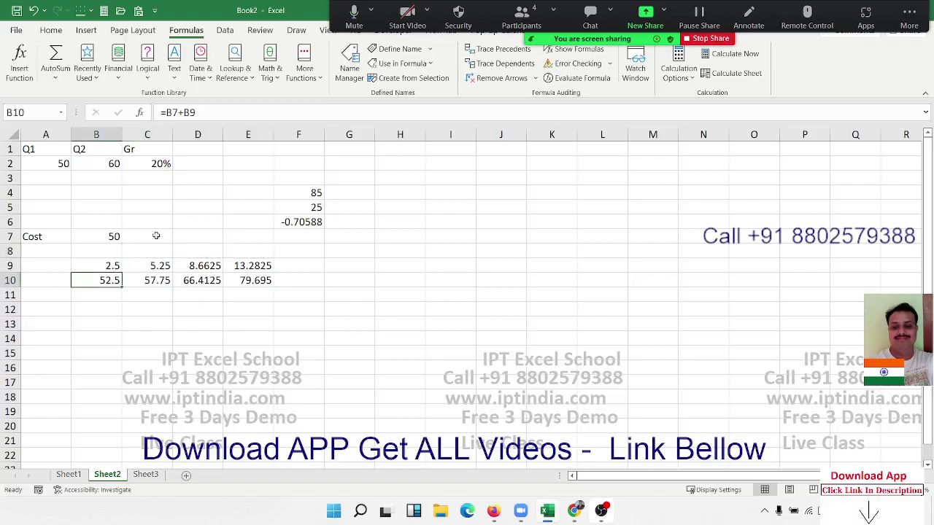
left_click(157, 235)
left_click(107, 241)
left_click(107, 280)
left_click(115, 239)
left_click(134, 237)
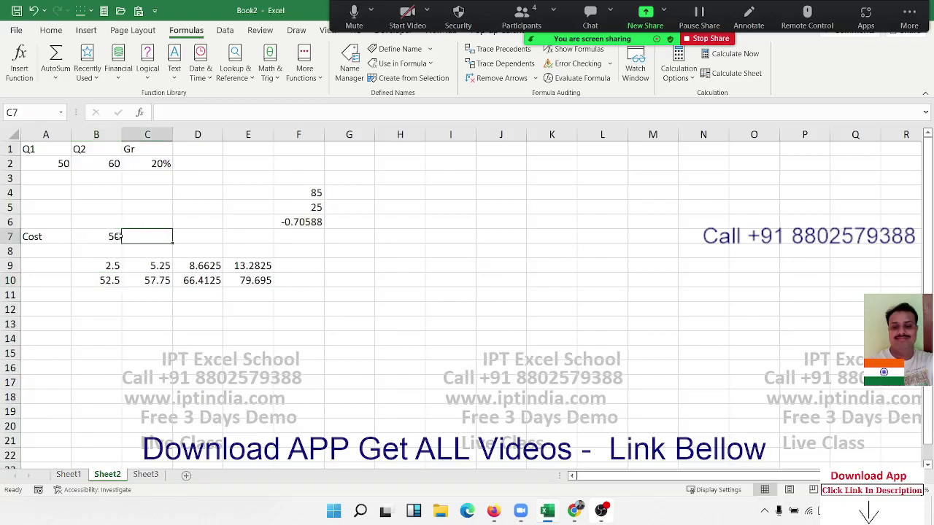
left_click(118, 241)
left_click(134, 246)
left_click(117, 238)
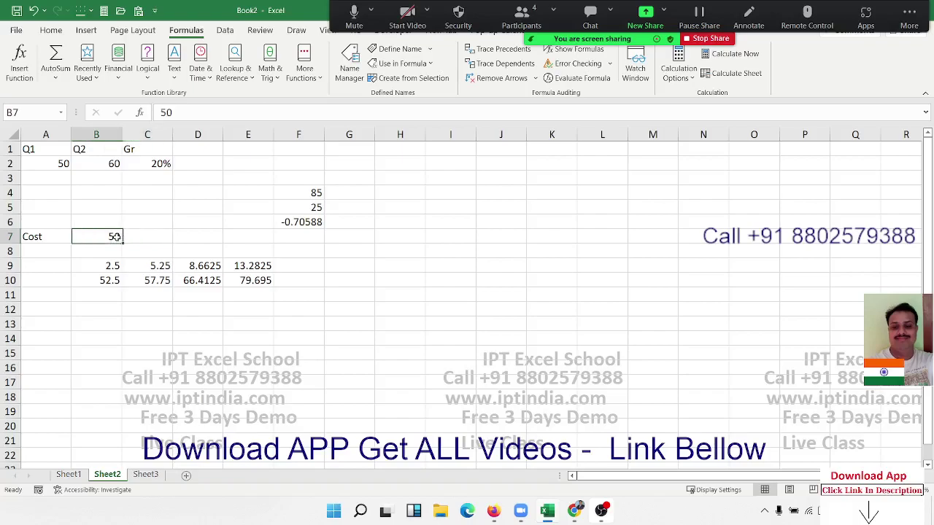
left_click(125, 236)
- Define the name MC referring to =B7+(B7*5%)
left_click(100, 237)
left_click(394, 49)
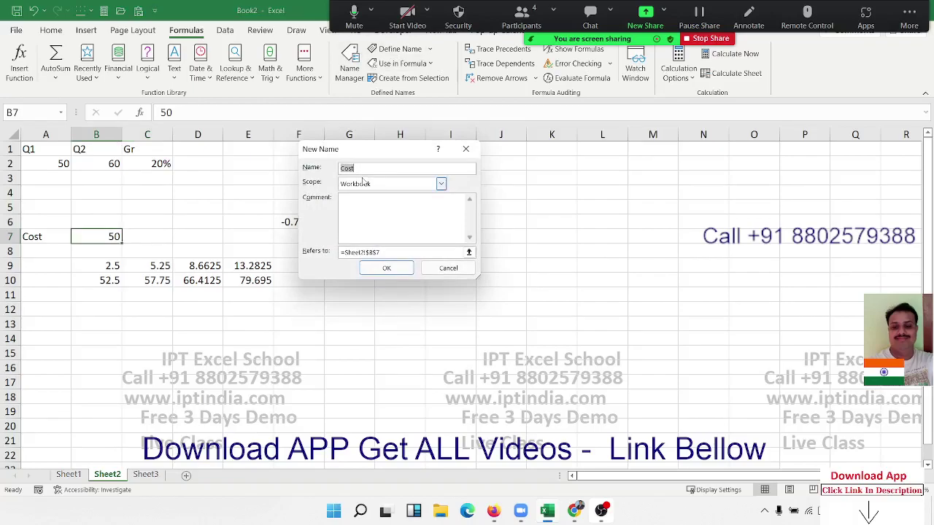
type("M")
type("C")
left_click_drag(391, 253, 330, 252)
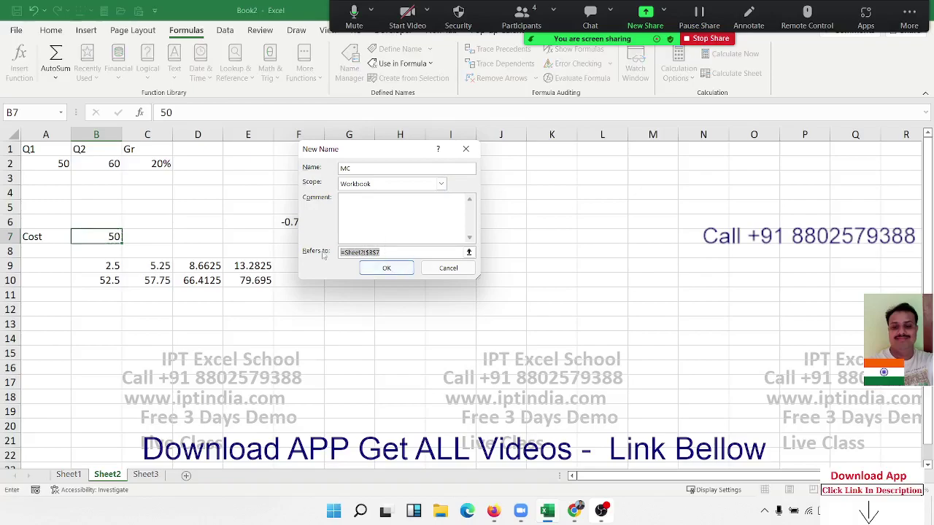
key("BackSpace")
type("=")
type("b7+(")
type("b7*")
type("10")
key("BackSpace")
key("BackSpace")
type("5")
type("%")
key("Return")
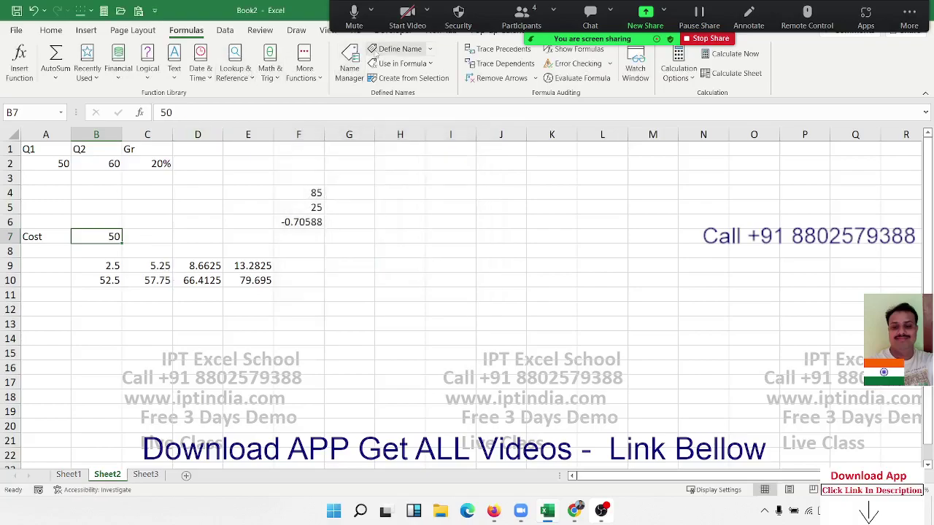
- Define the name DC referring to =MC+(MC*10%)
left_click(396, 48)
left_click_drag(379, 252, 318, 253)
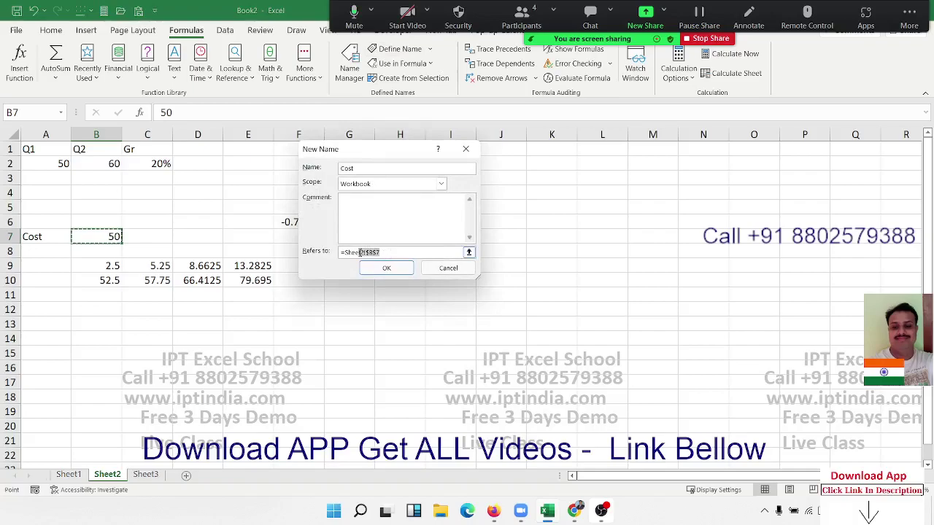
type("=")
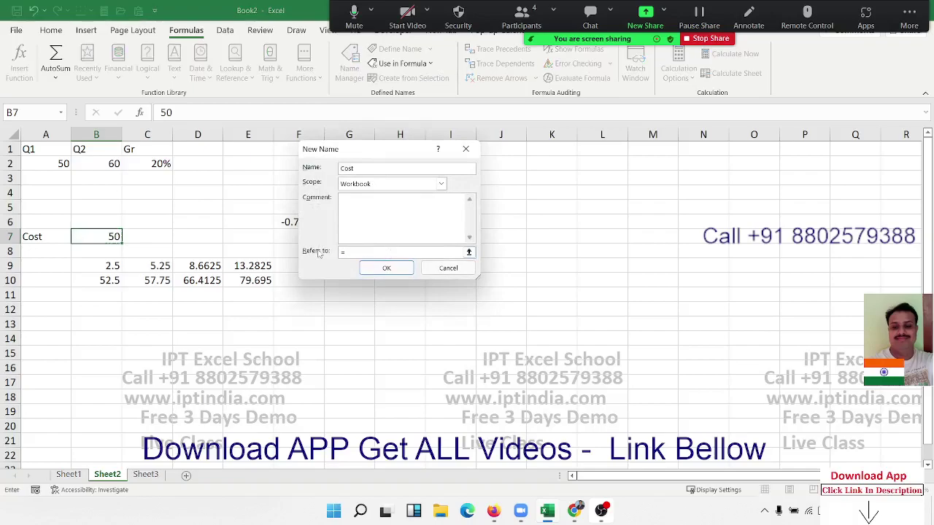
type("mc+(")
type("mc*")
type("10")
type("%)")
double_click(363, 167)
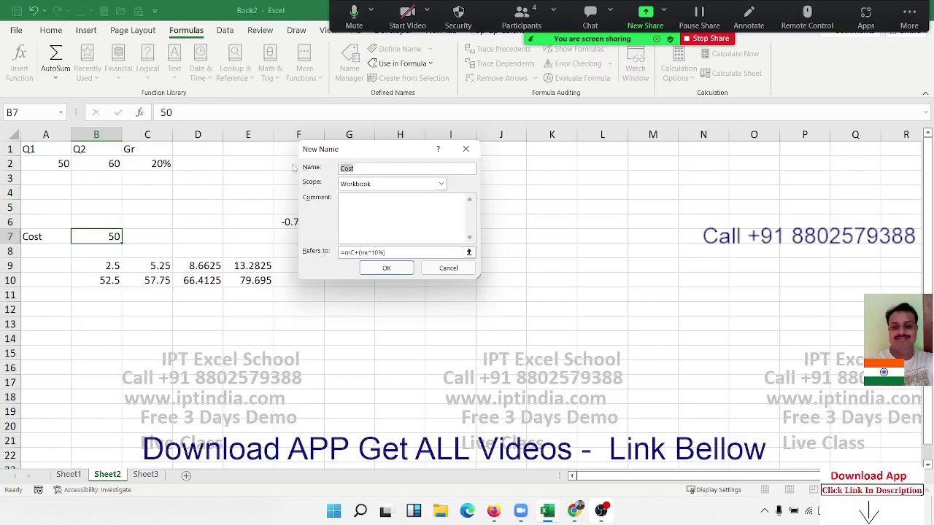
type("DC")
left_click(386, 268)
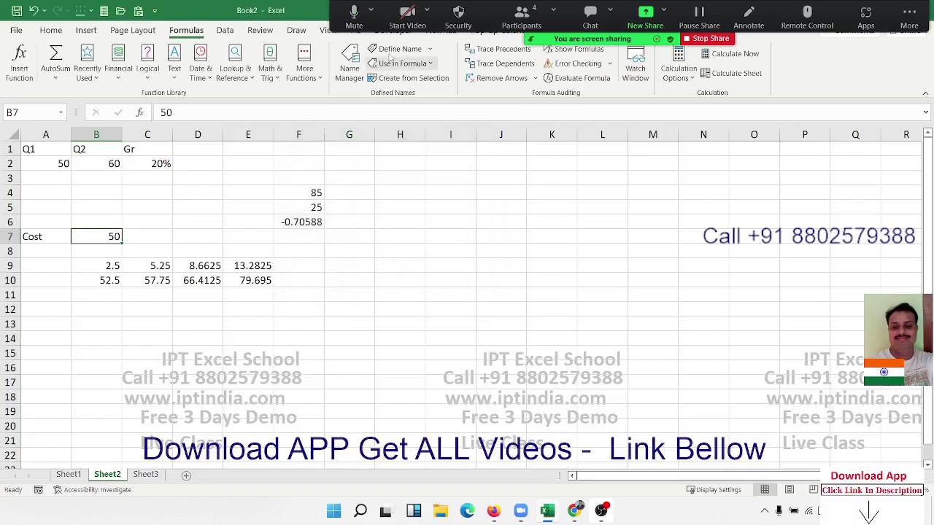
- Define the name HC as DC plus 15%
left_click(395, 49)
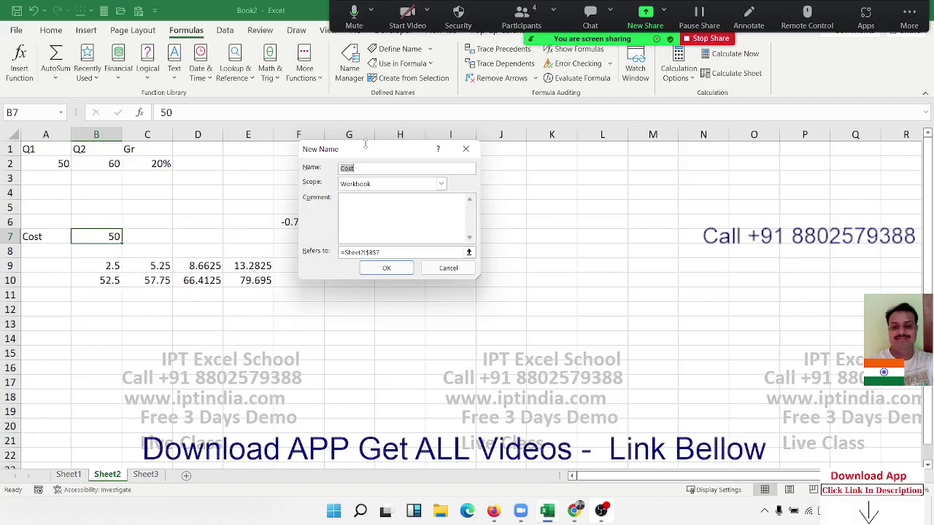
type("HC")
left_click(386, 251)
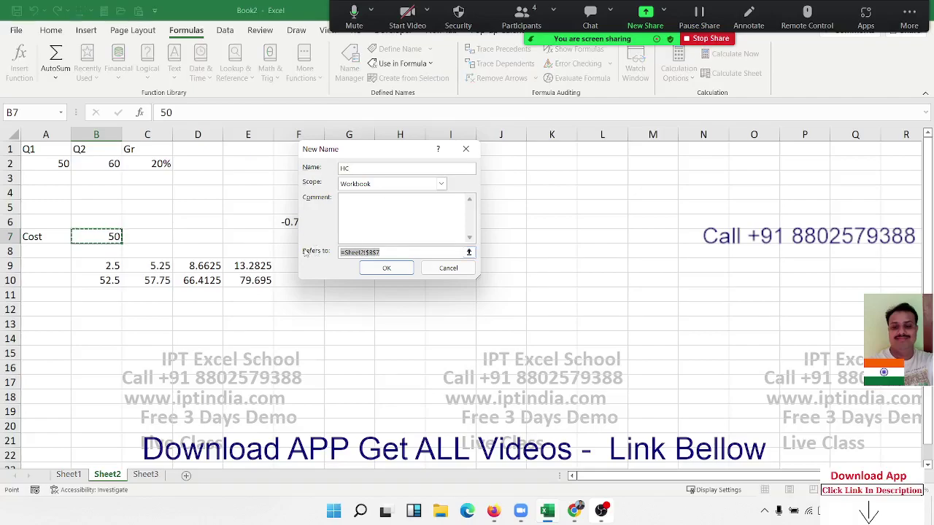
type("=")
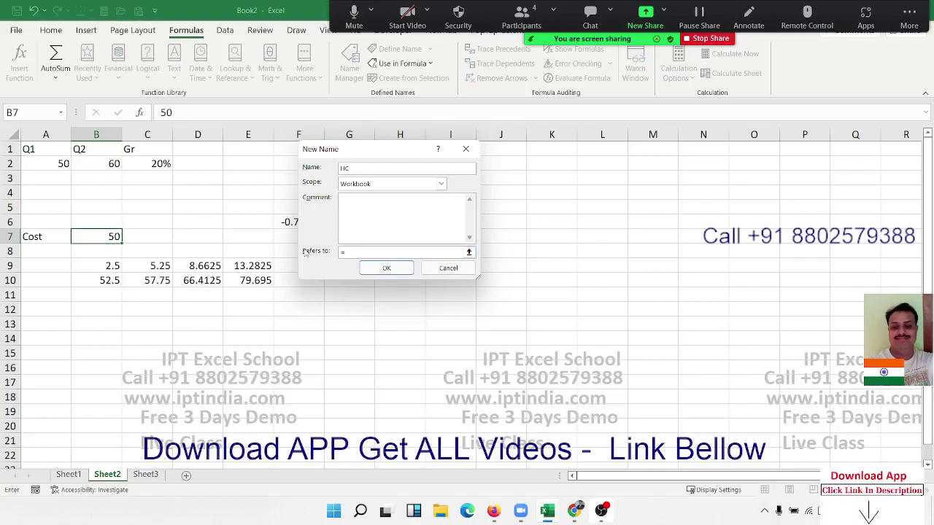
type("co+(")
type("co*")
type("15")
type("%")
left_click(386, 267)
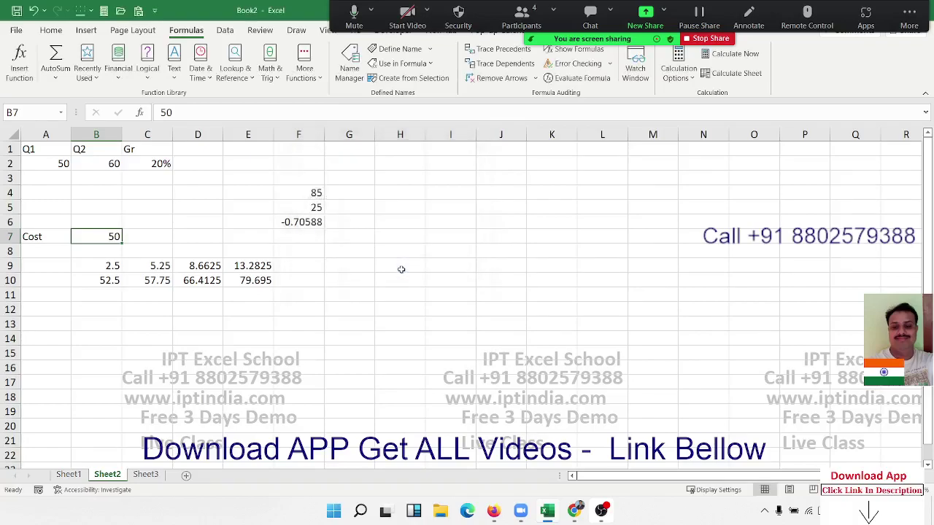
- Define the name MRP referring to =HC+(HC*20%)
left_click(398, 49)
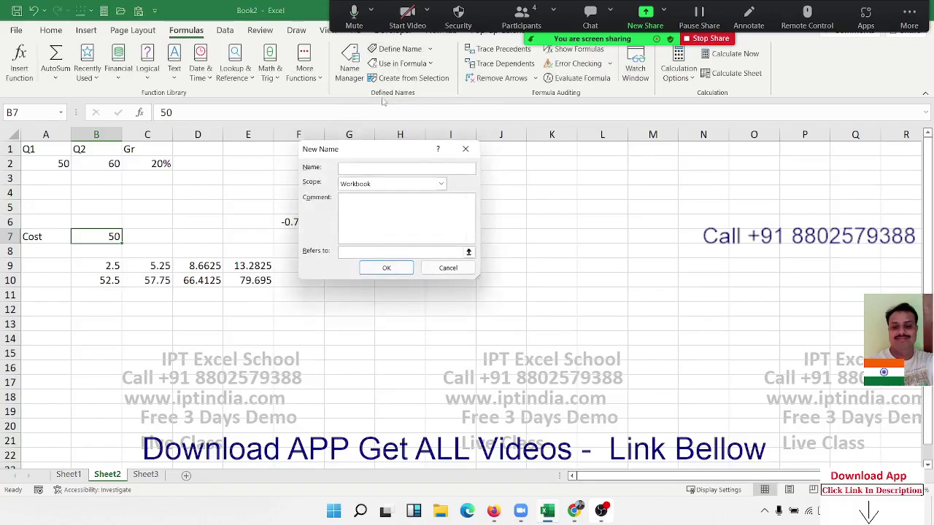
left_click_drag(355, 155, 390, 253)
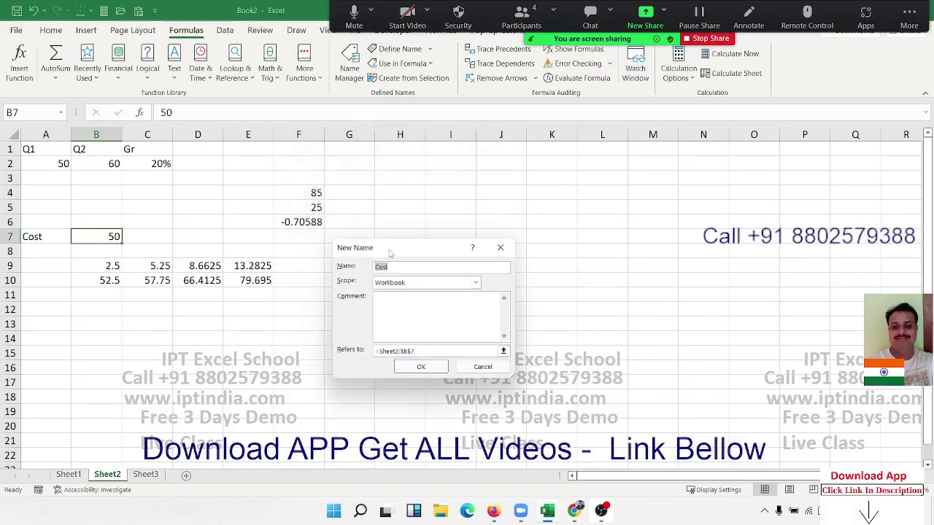
type("RC")
left_click_drag(390, 267, 358, 268)
type("M")
type("RP")
left_click_drag(415, 351, 379, 350)
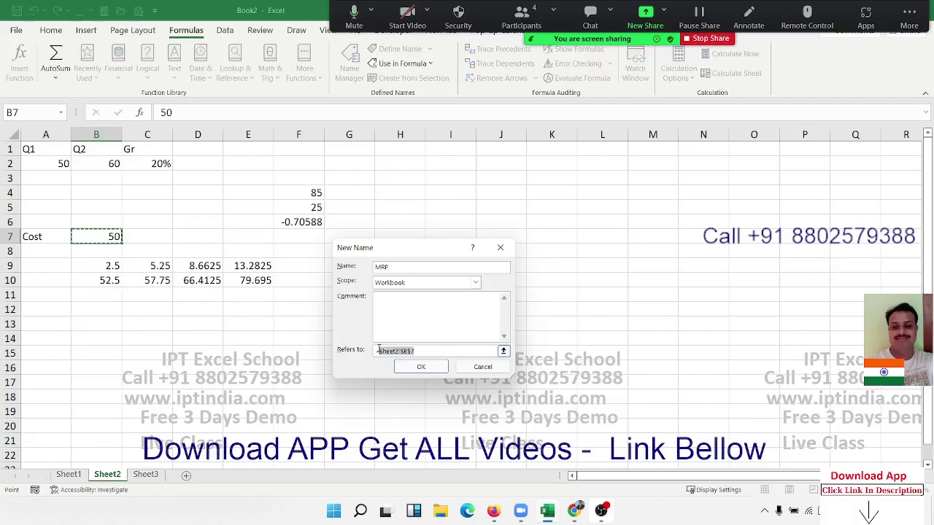
key("BackSpace")
type("=hc")
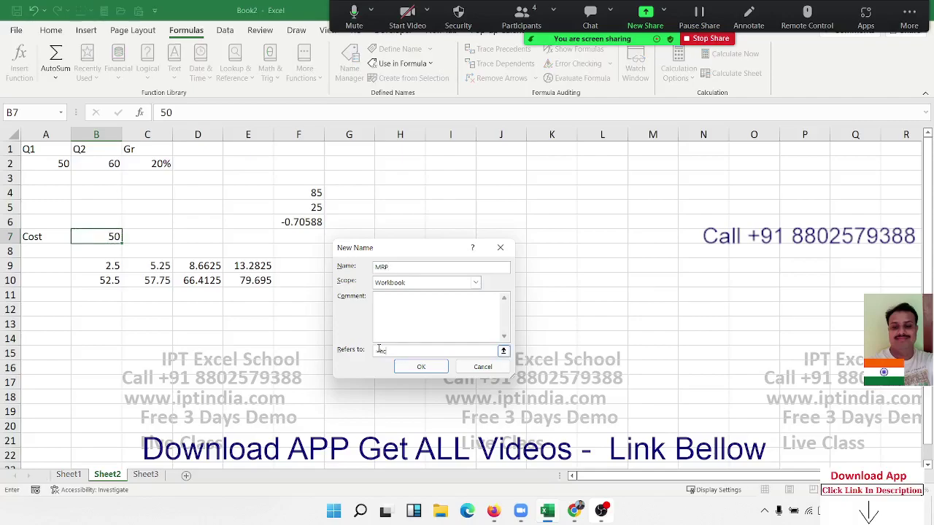
type("+(")
type("hc*")
type("20%")
left_click(413, 369)
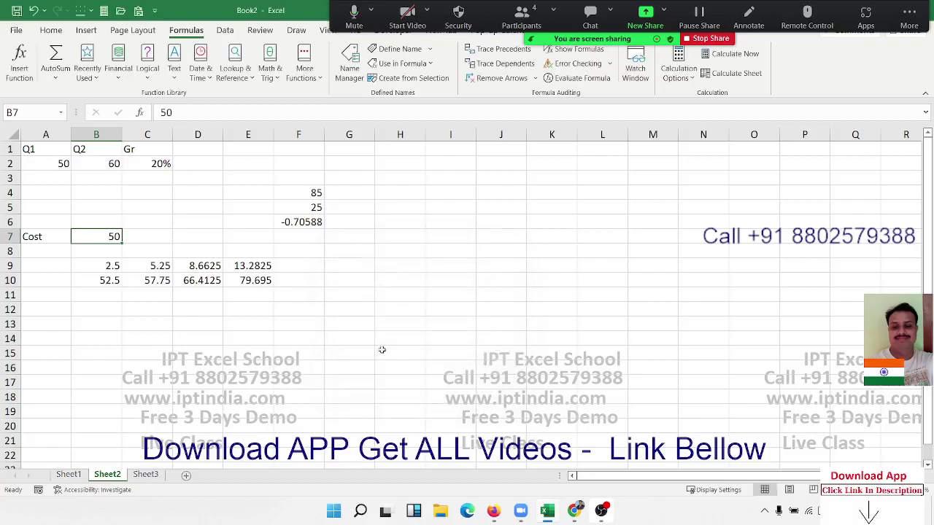
- Enter the formula =MRP in cell C7; it returns 0 and is flagged as a circular reference
left_click(153, 236)
double_click(153, 235)
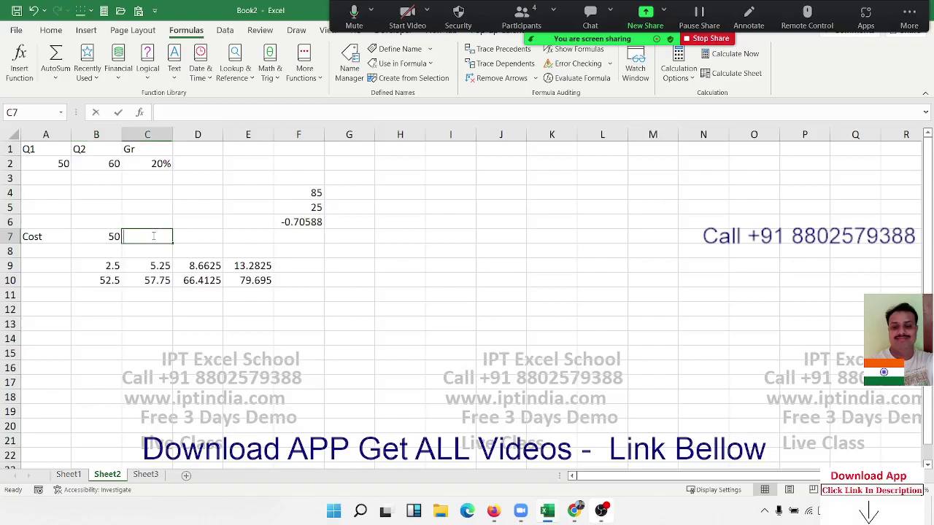
type("=mrp")
key("Tab")
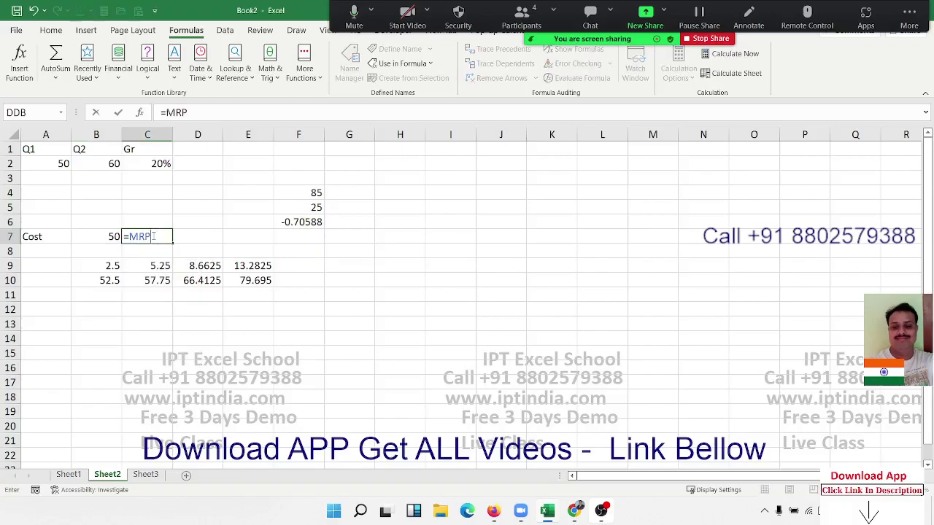
key("Return")
key("Return")
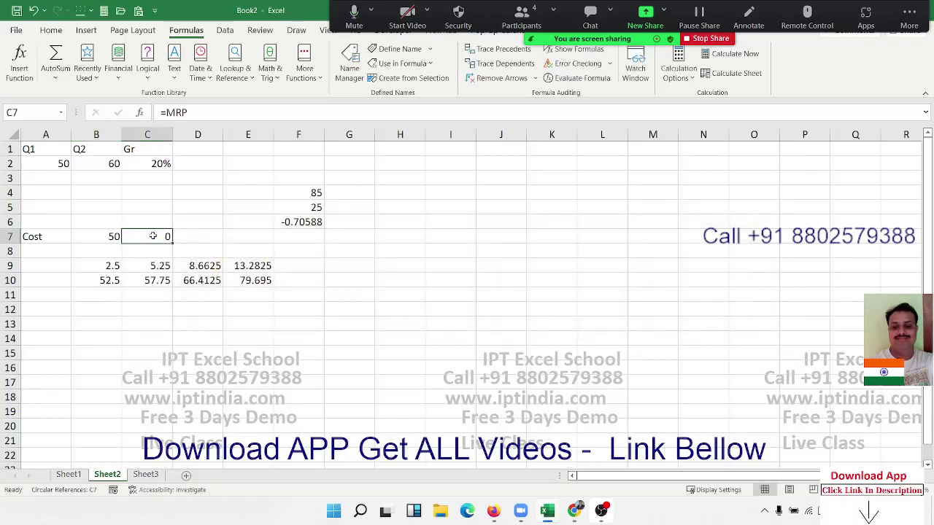
type("=")
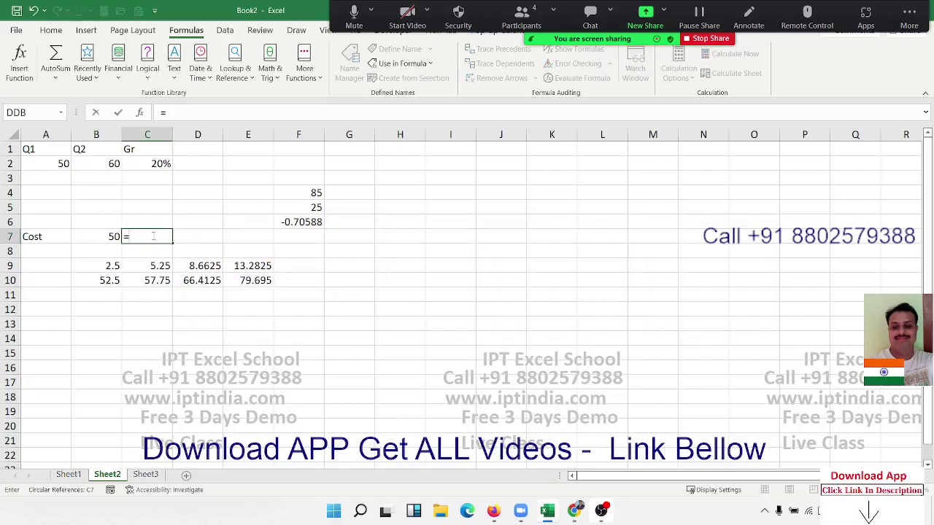
type("mrp")
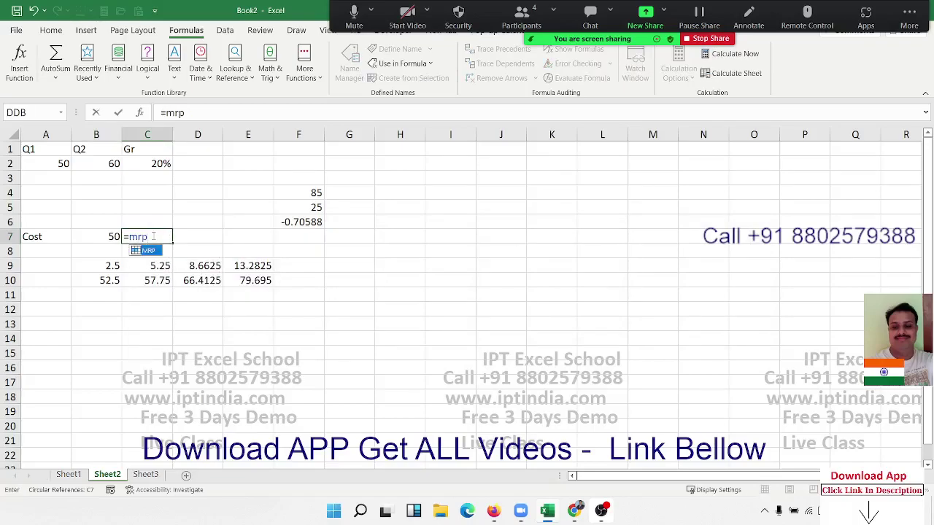
key("Tab")
key("ctrl+Return")
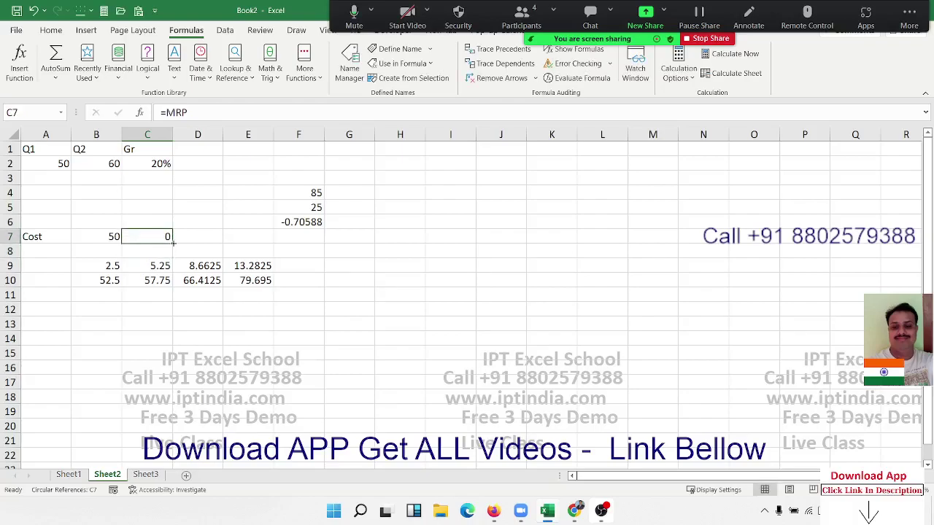
- In Name Manager, review what the MRP, HC, DC and MC names refer to
left_click(350, 69)
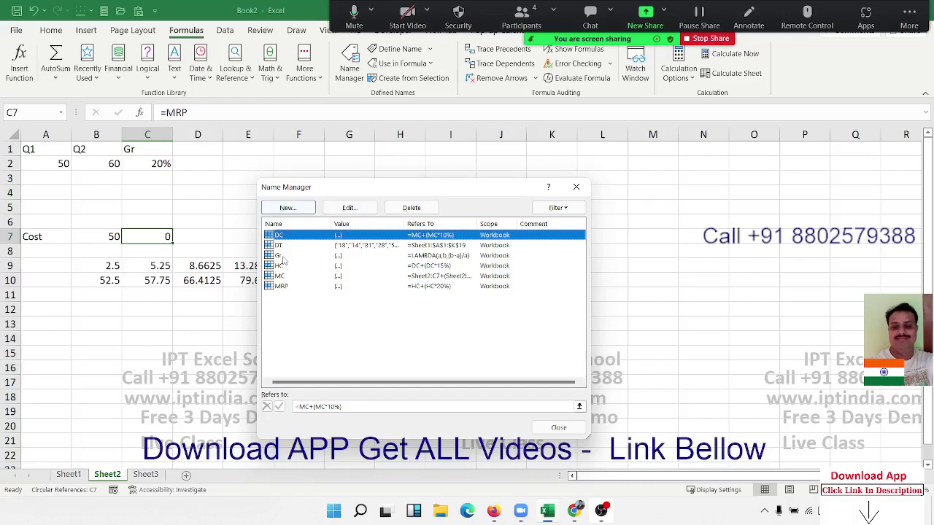
left_click(282, 288)
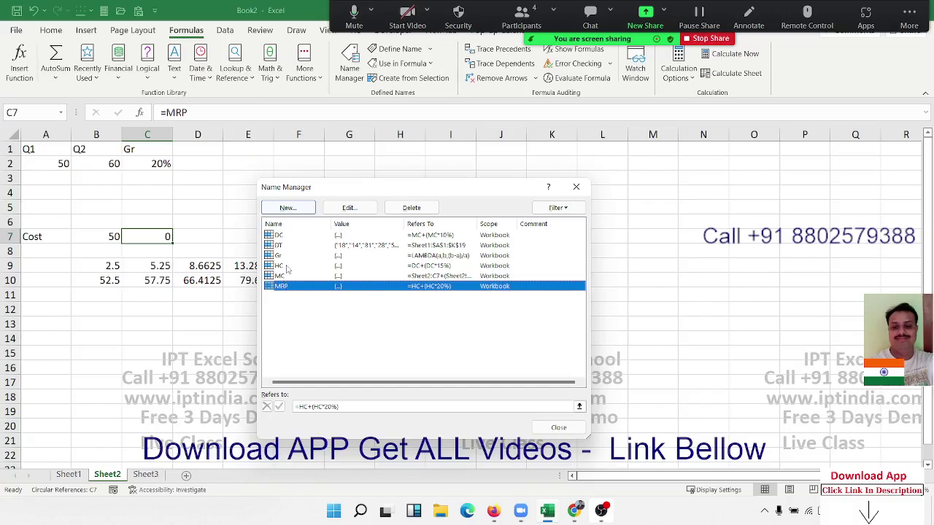
left_click(288, 267)
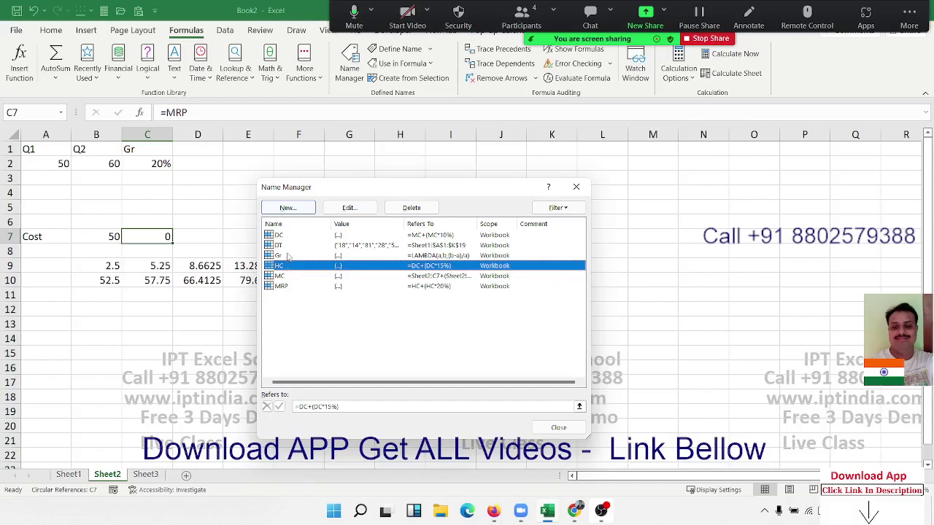
left_click(289, 239)
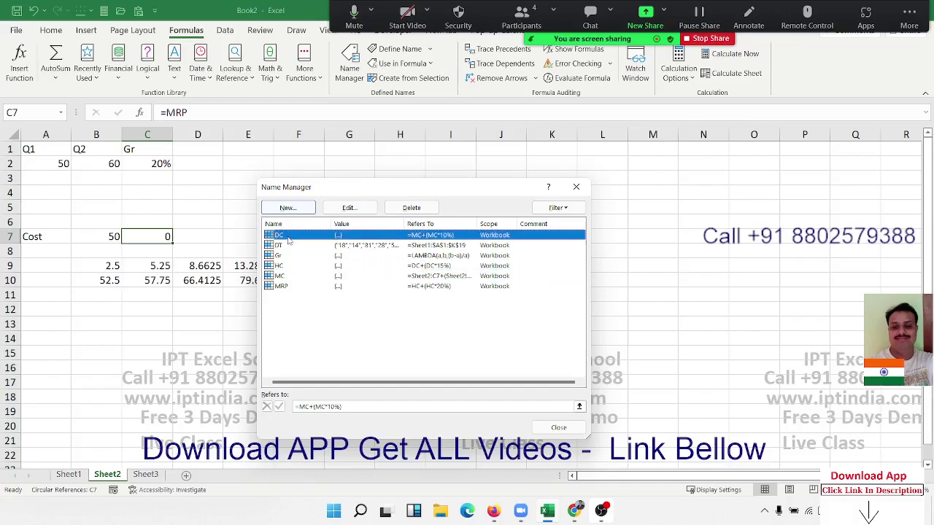
left_click(284, 277)
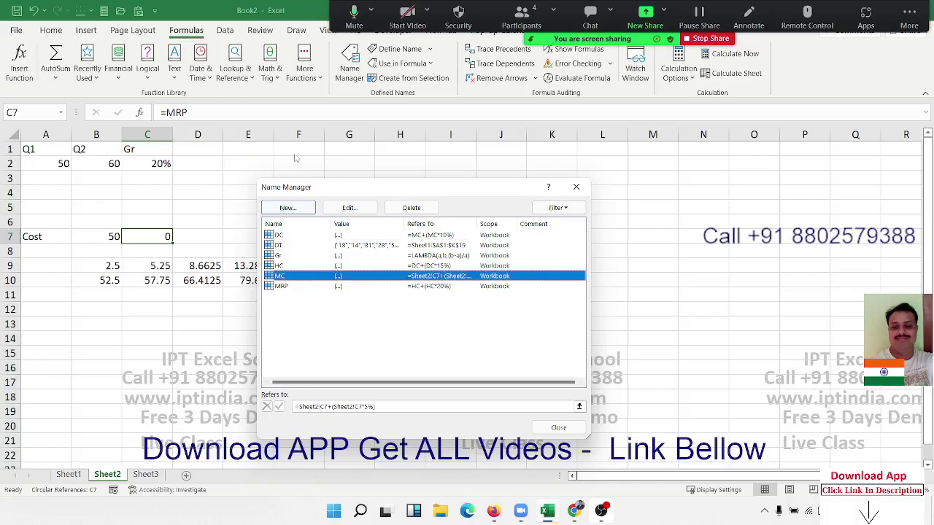
left_click_drag(386, 192, 615, 171)
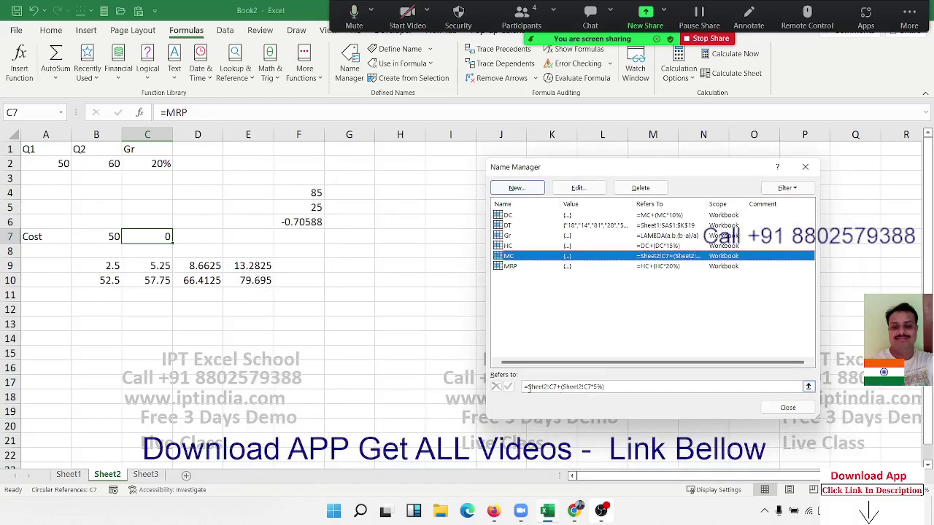
- Redefine MC as =Sheet2!B2+(Sheet2!B2*5%) and close Name Manager
left_click(536, 386)
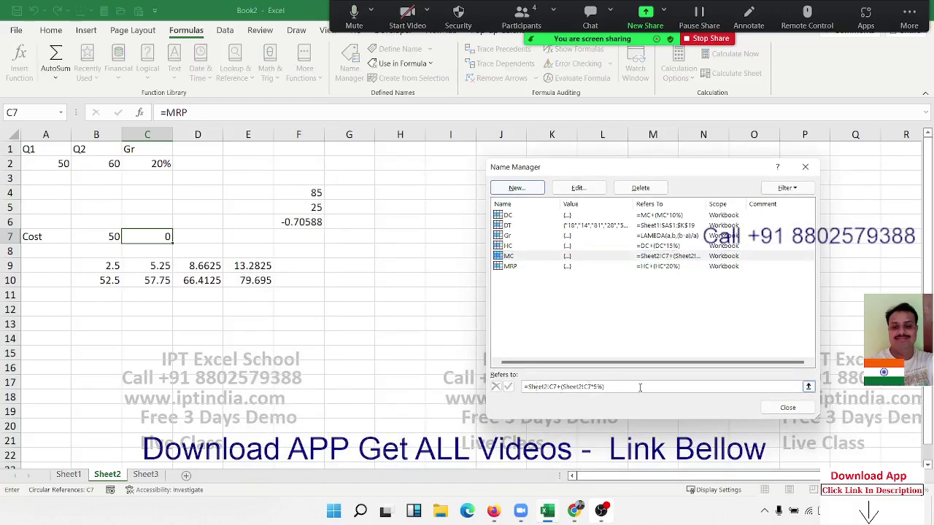
left_click_drag(640, 388, 527, 386)
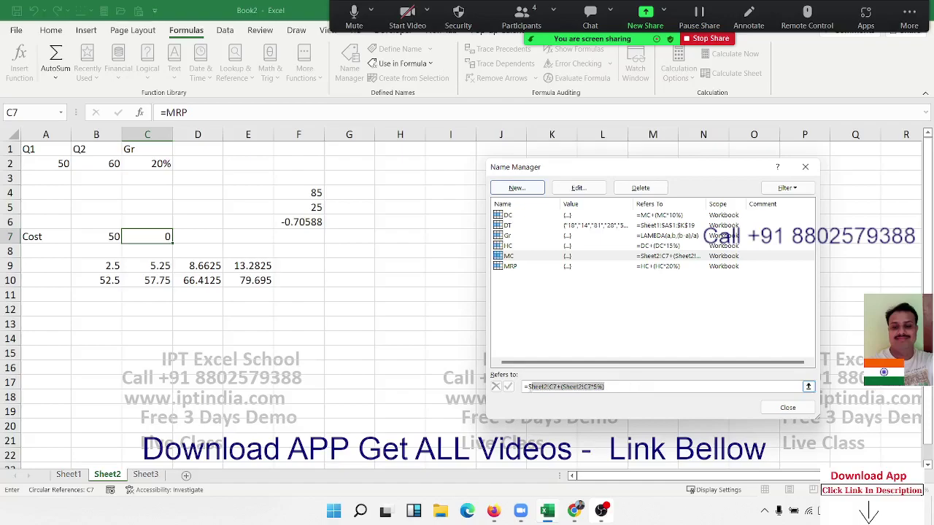
left_click(529, 389)
left_click_drag(529, 387, 606, 387)
type("=")
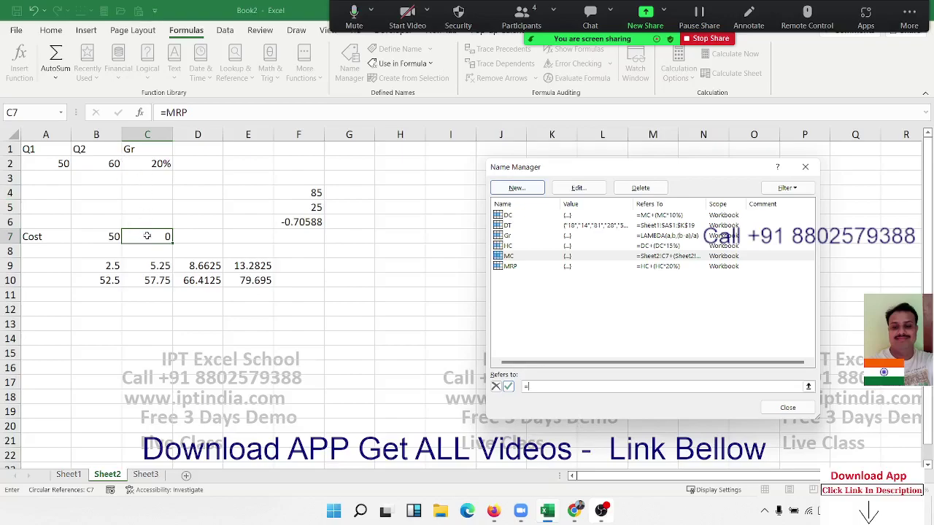
type("2+")
type("(b2*")
type("10")
key("BackSpace")
type("%)")
left_click(508, 387)
left_click(792, 411)
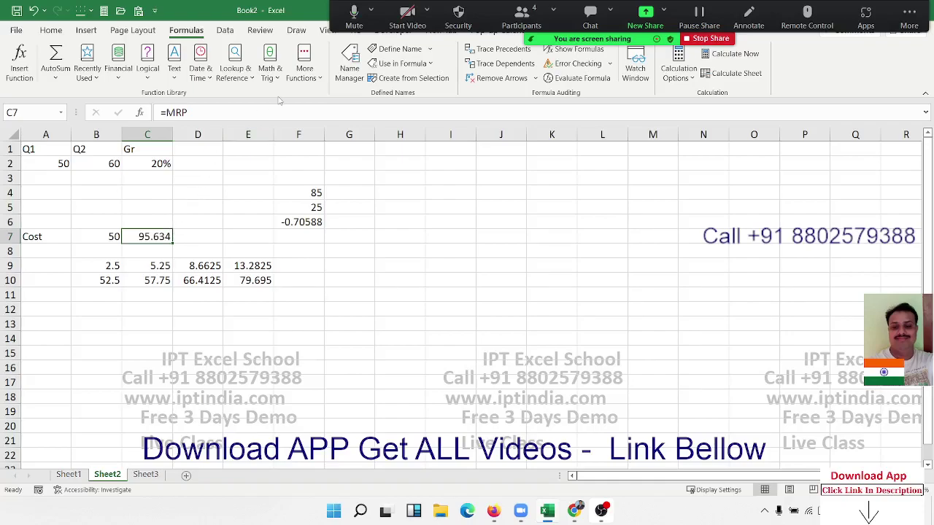
- Reopen Name Manager and review the DT and MC definitions
left_click(350, 70)
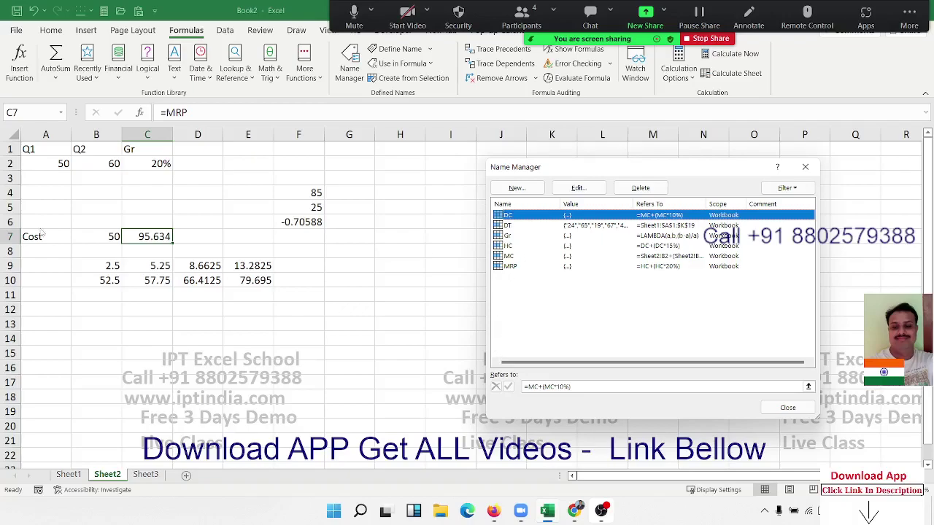
left_click(526, 228)
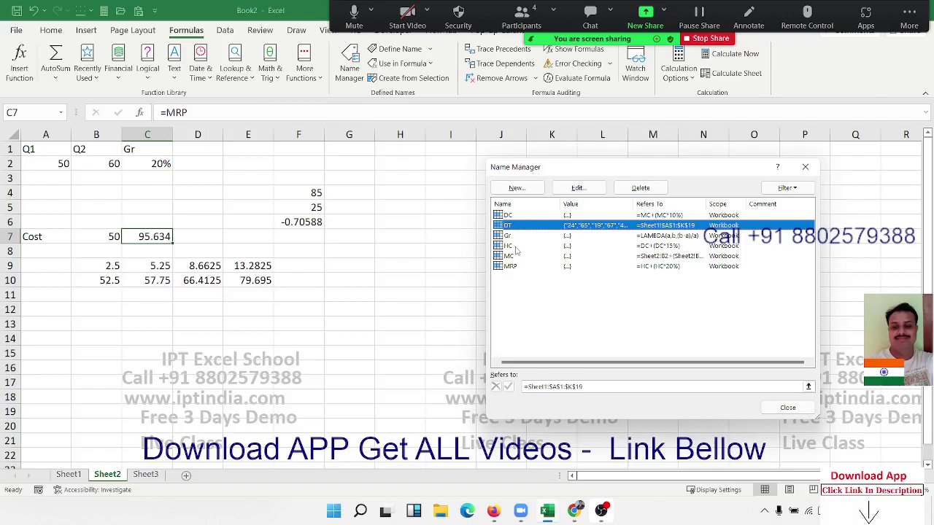
left_click(515, 246)
left_click(517, 257)
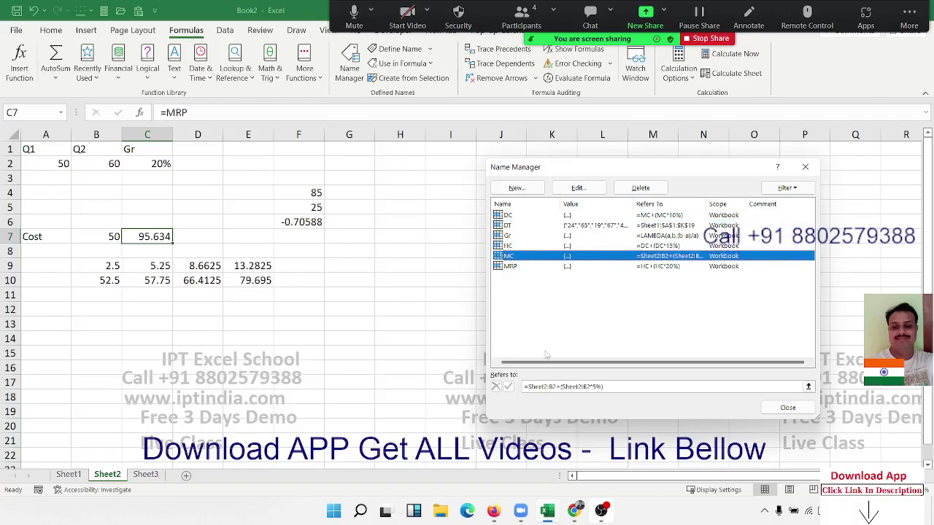
- Change both B2 references in MC to B7, giving =Sheet2!B7+(Sheet2!B7*5%)
left_click(552, 386)
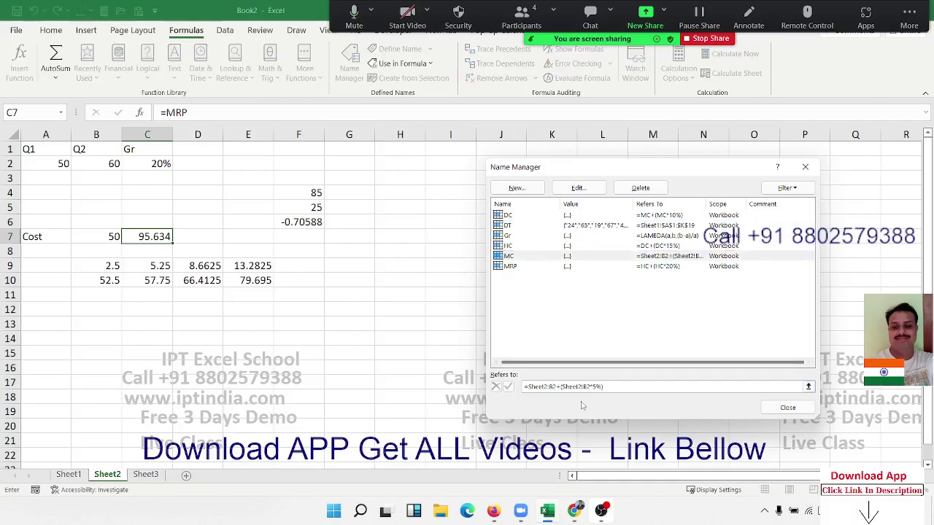
key("BackSpace")
type("7")
left_click(587, 387)
key("BackSpace")
type("7")
left_click(508, 387)
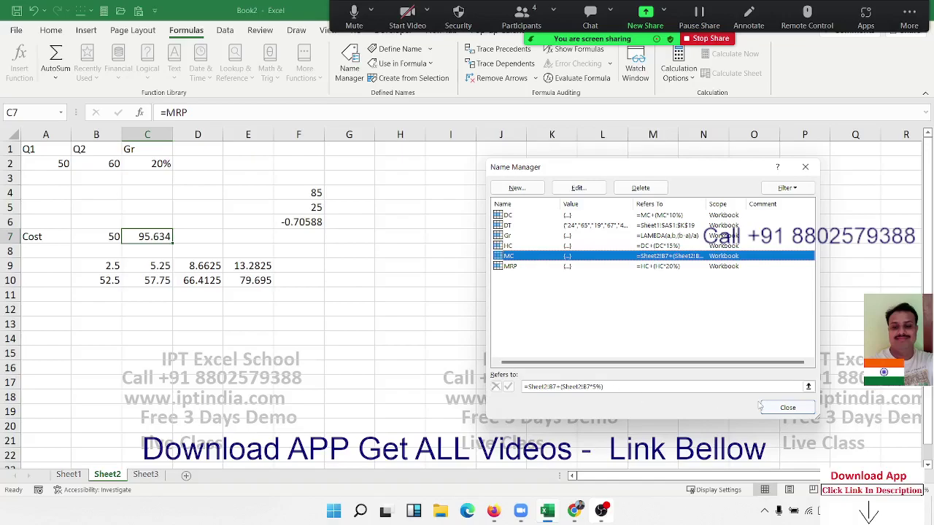
- Close Name Manager and inspect the formulas in cells C9 and C7
left_click(768, 407)
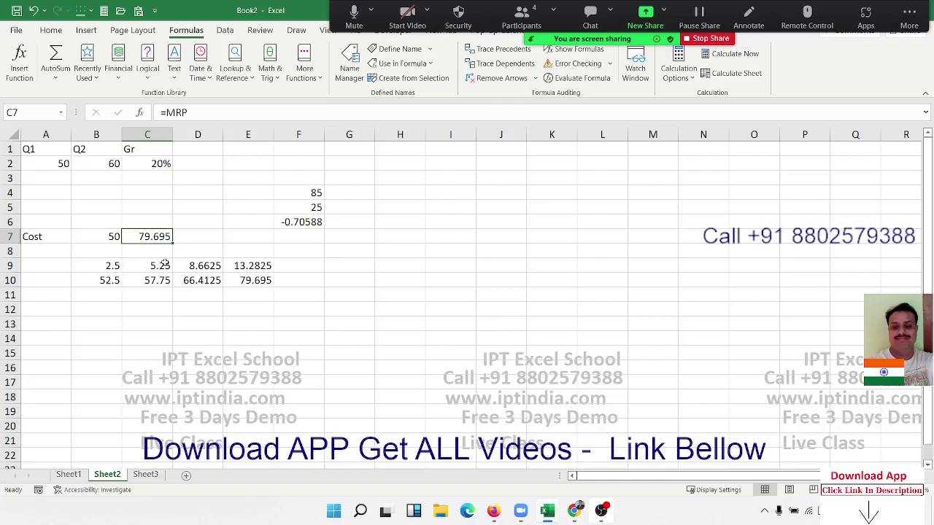
left_click(164, 261)
left_click(144, 242)
- Clear the values in C4:E8 on Sheet3
left_click(145, 475)
left_click_drag(169, 192, 265, 257)
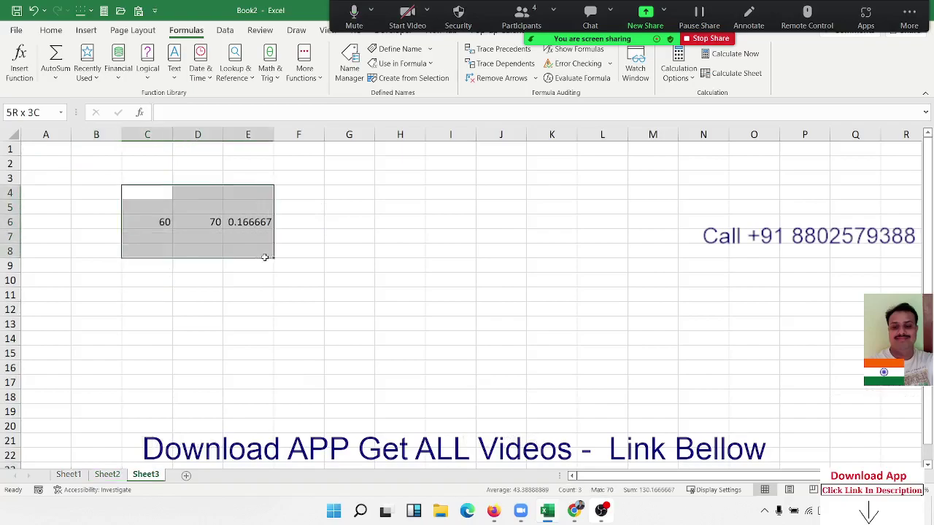
key("Delete")
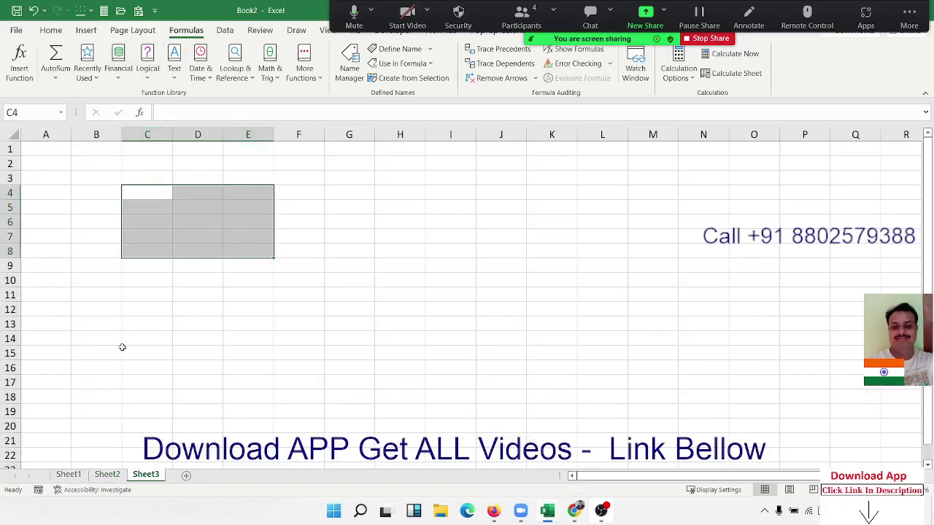
- Duplicate Sheet2 as Sheet2 (2) and select the whole copied sheet
left_click(110, 475)
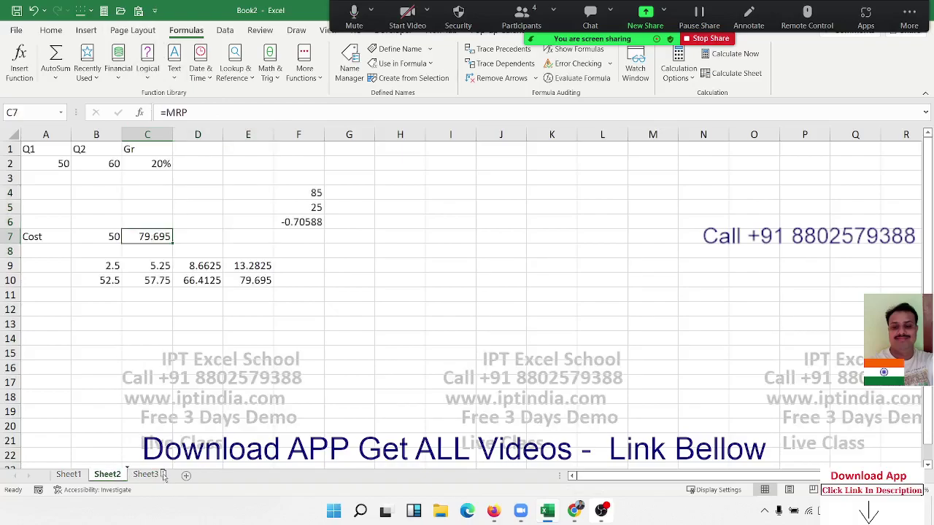
left_click_drag(164, 475, 165, 475)
left_click(13, 135)
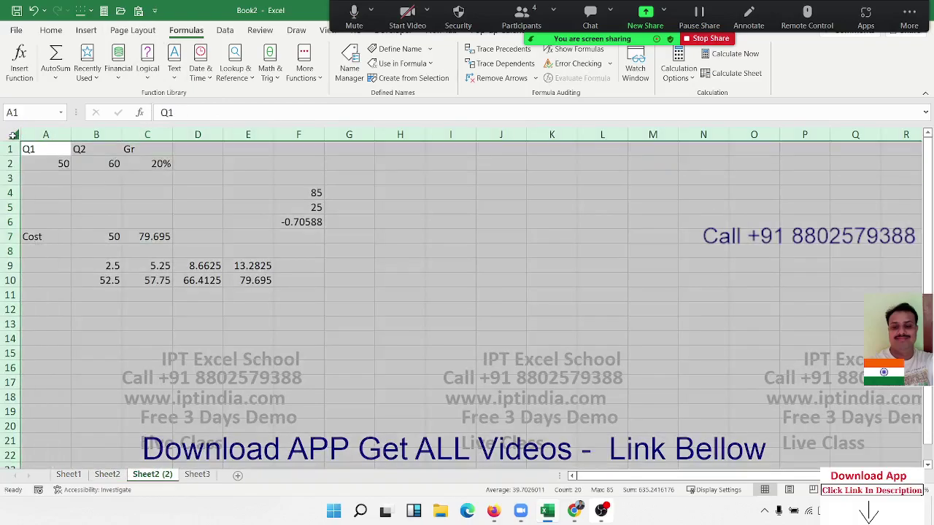
- Clear the copied sheet and enter a Sales column with 85, 36, 65, 36, 32, 74 in A1:A7
key("Delete")
key("ctrl+Home")
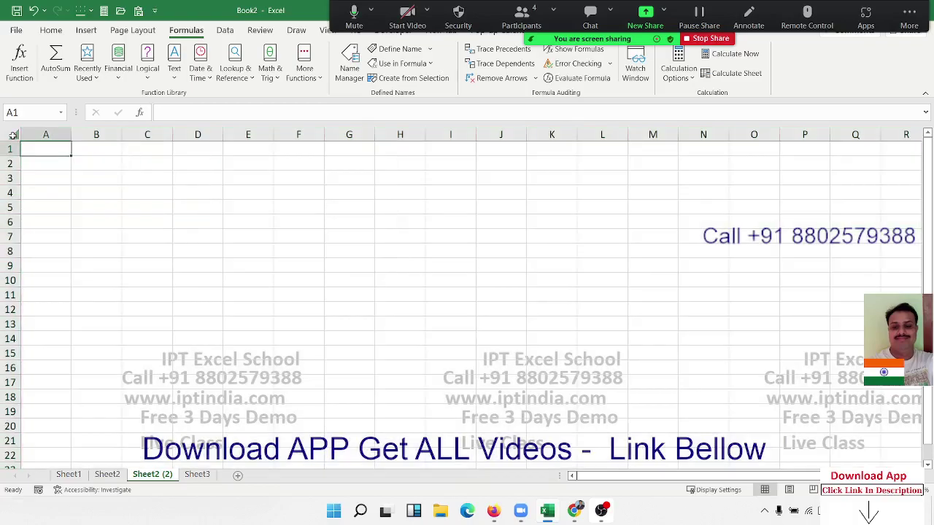
type("Sales")
key("Return")
type("85")
key("Return")
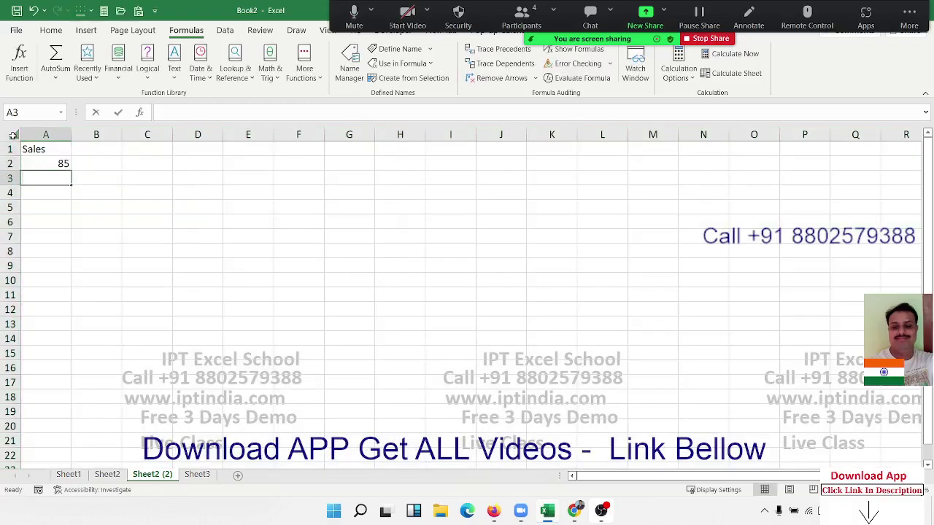
type("36 65")
key("Return")
type("36")
key("Return")
type("3")
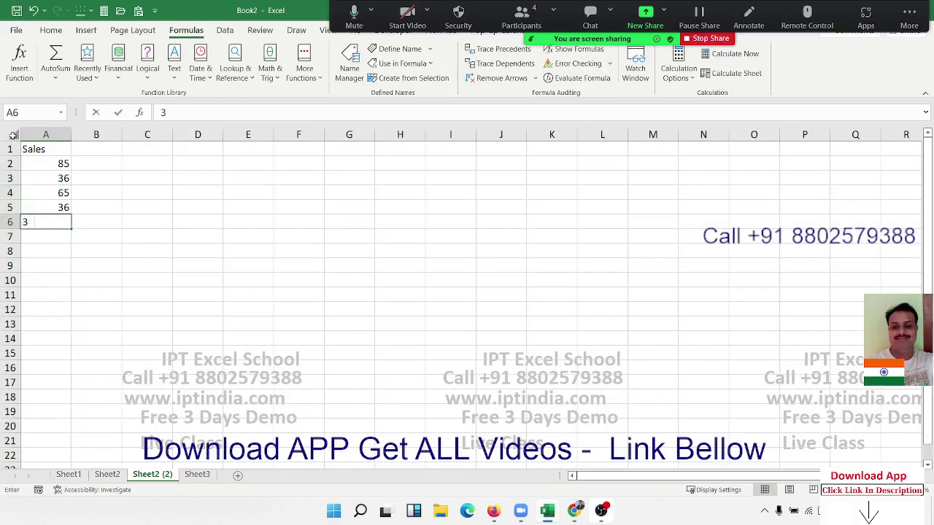
type("2")
key("Return")
type("6")
key("Return")
key("Up")
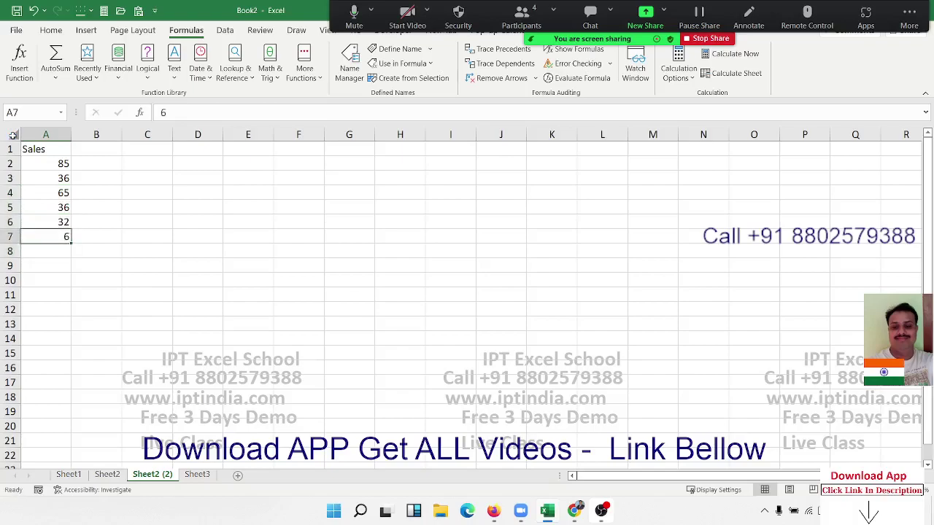
type("74")
key("Return")
- Enter slab rows 0-40 paying 500 and 41-80 paying 1000 in D3:E4
key("ctrl+Home")
key("Right")
key("Right")
key("Right")
key("Right")
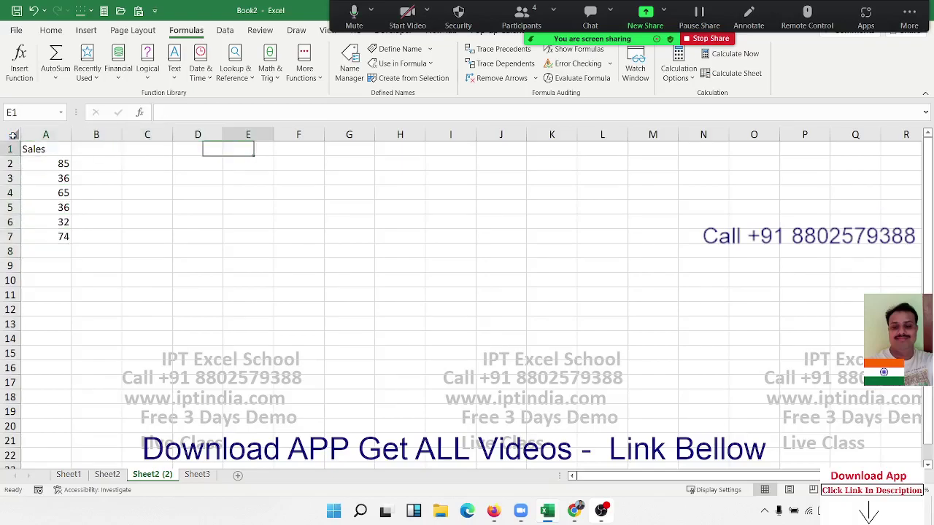
key("Down")
key("Down")
key("Left")
type("0-4")
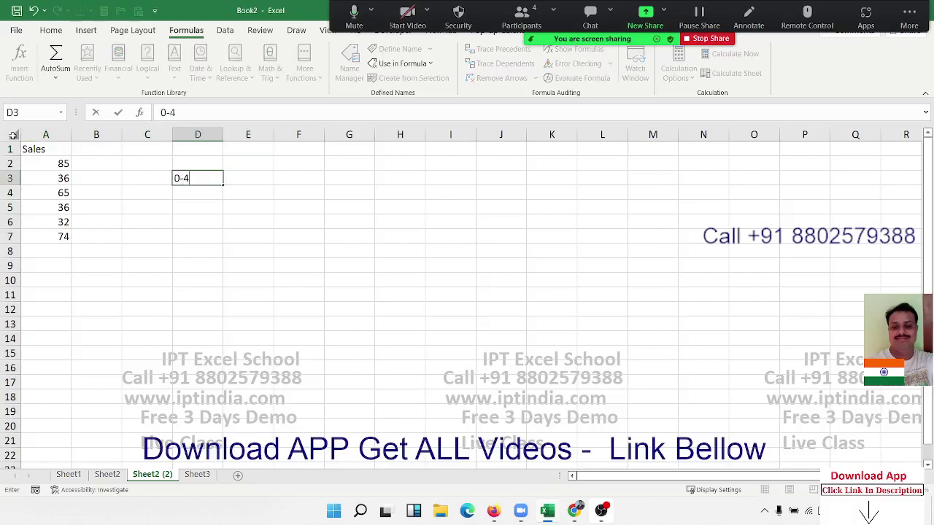
type("0")
key("Tab")
type("500")
key("Return")
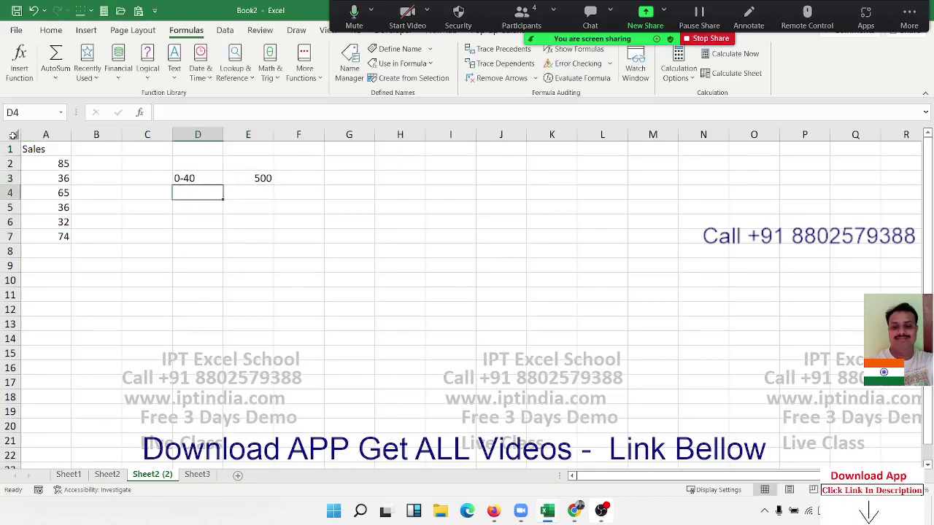
type("41-8")
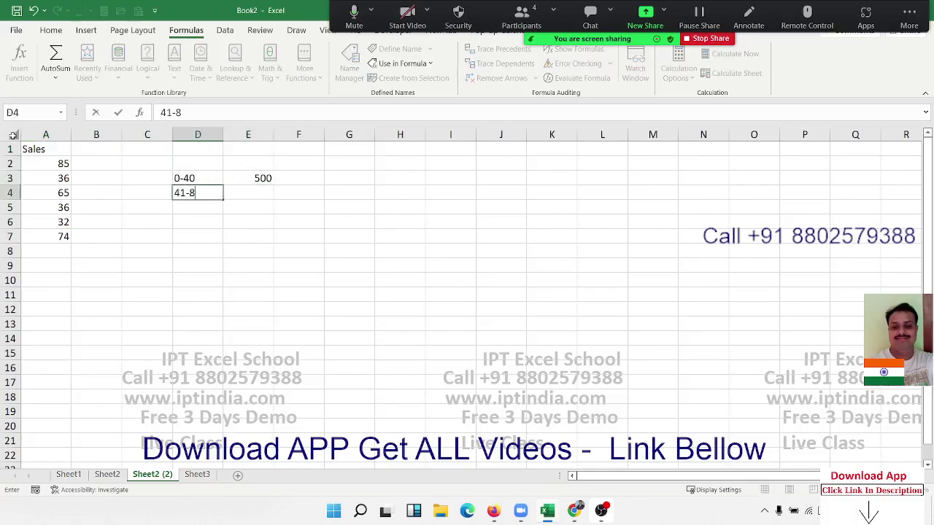
type("0")
key("Tab")
type("1000")
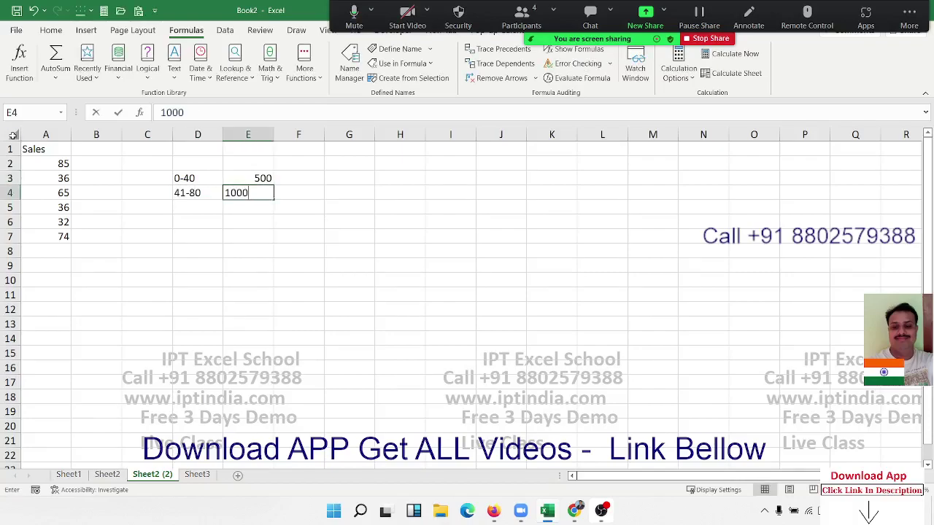
key("Return")
- Add slab rows 81-100 paying 2000 and >100 paying 5000, then begin B2's formula
type("81-")
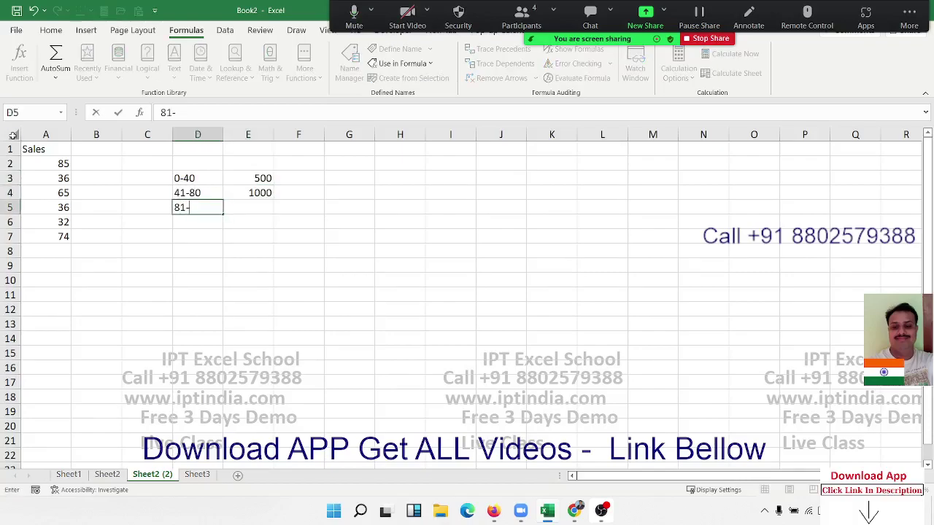
type("100")
key("Tab")
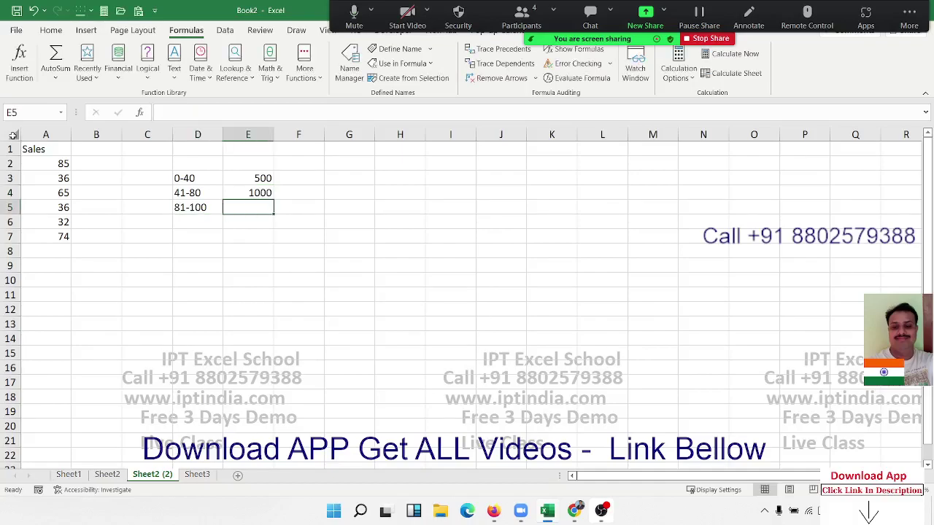
type("8")
key("BackSpace")
type("200")
key("ctrl+Return")
type("2")
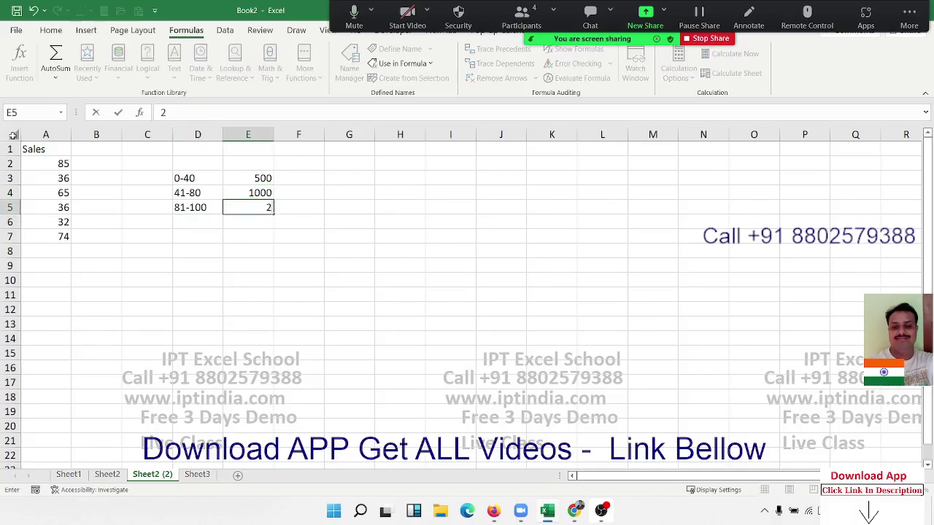
type("000")
key("Return")
key("Left")
type(">")
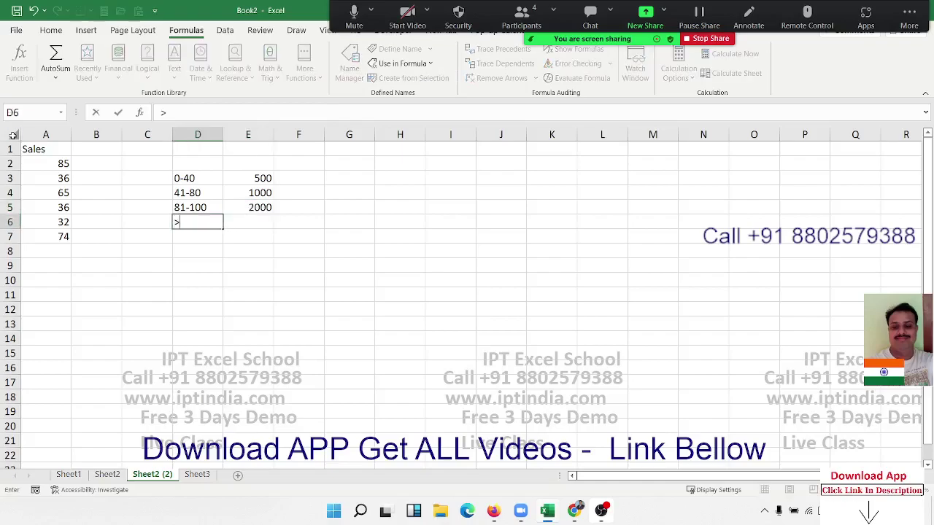
type("100")
key("Right")
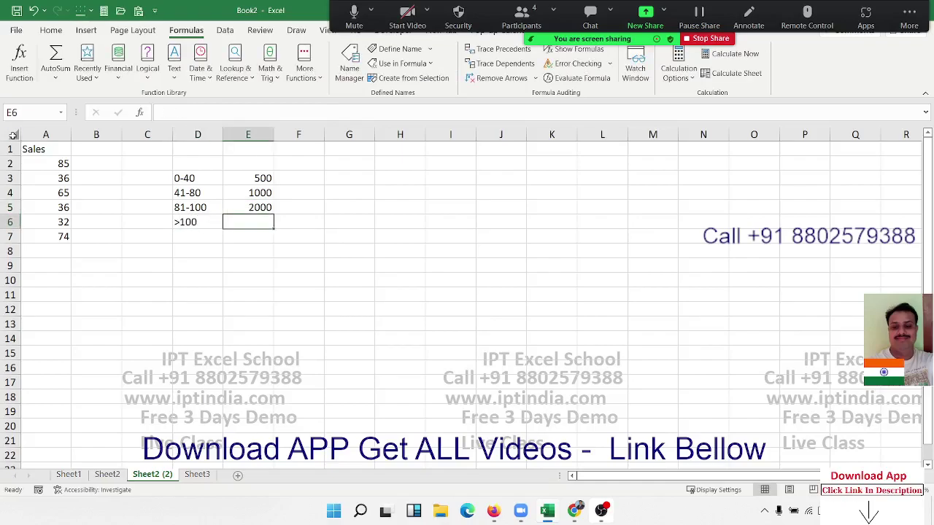
type("5000")
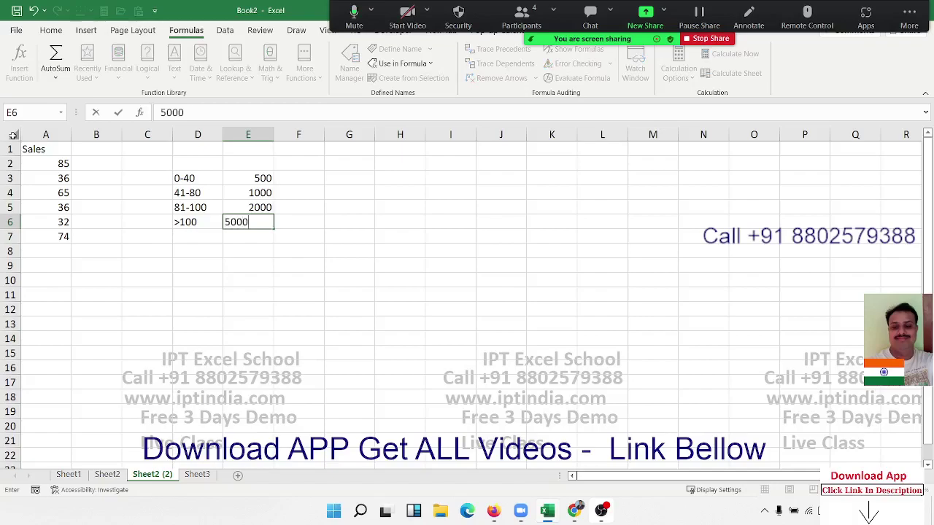
key("Left")
key("Left")
key("Left")
key("Up")
key("Up")
key("Up")
key("Up")
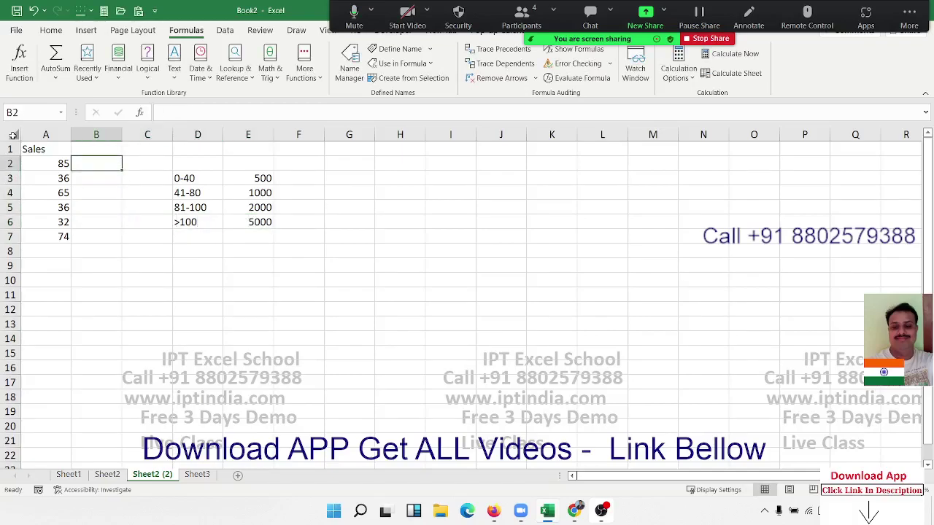
type("=IF(")
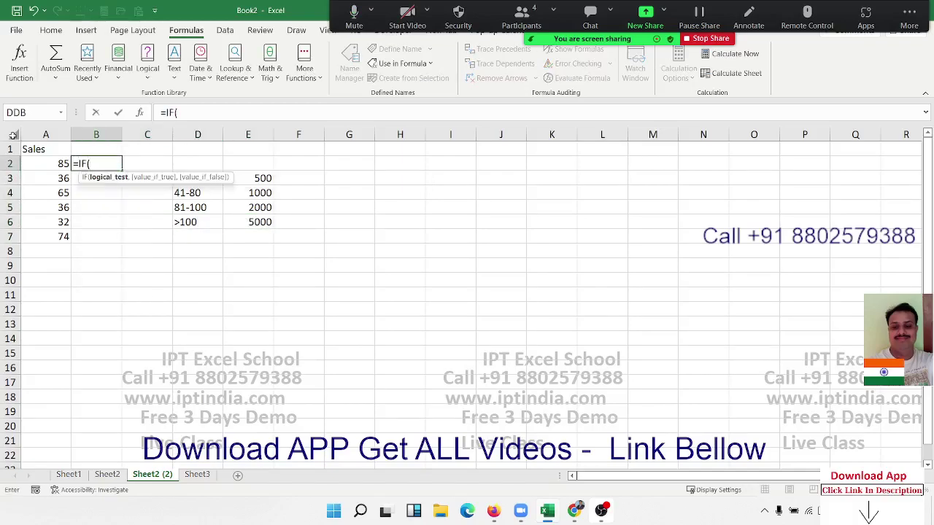
- Turn B2's formula into IFS with conditions A2<=40 → 500 and A2<=80 → 1000
key("BackSpace")
type("S(")
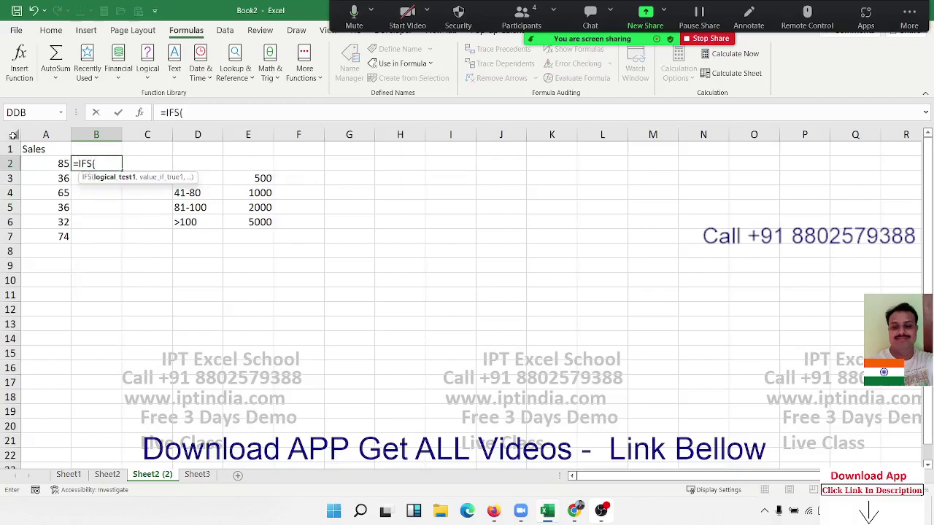
key("Left")
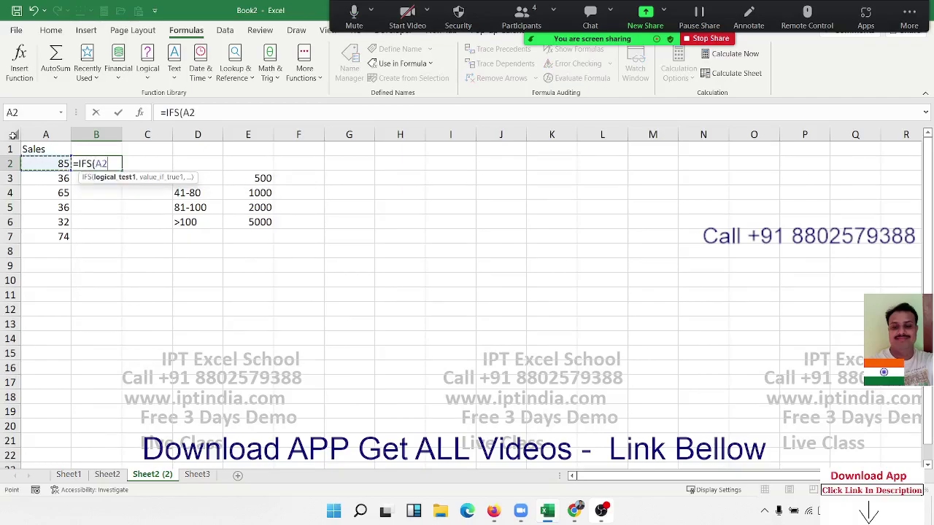
type("<=")
type("40,")
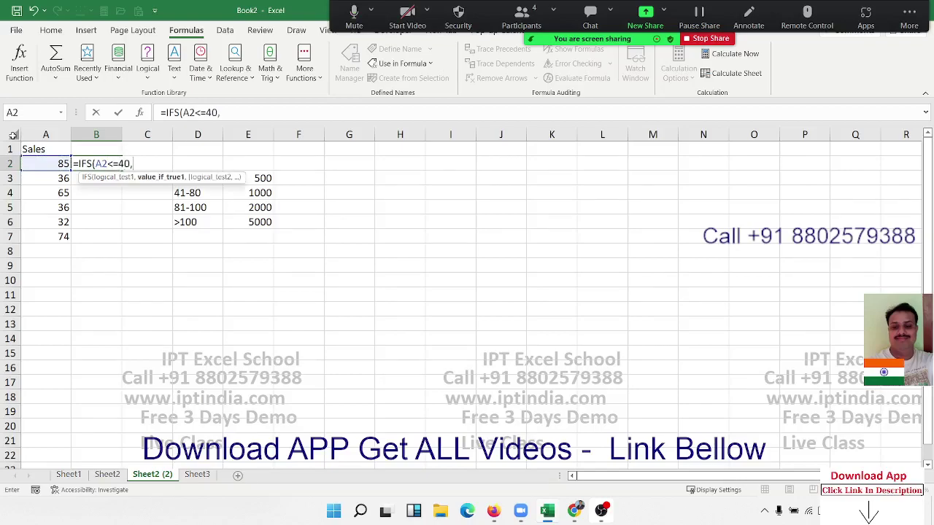
type("500,")
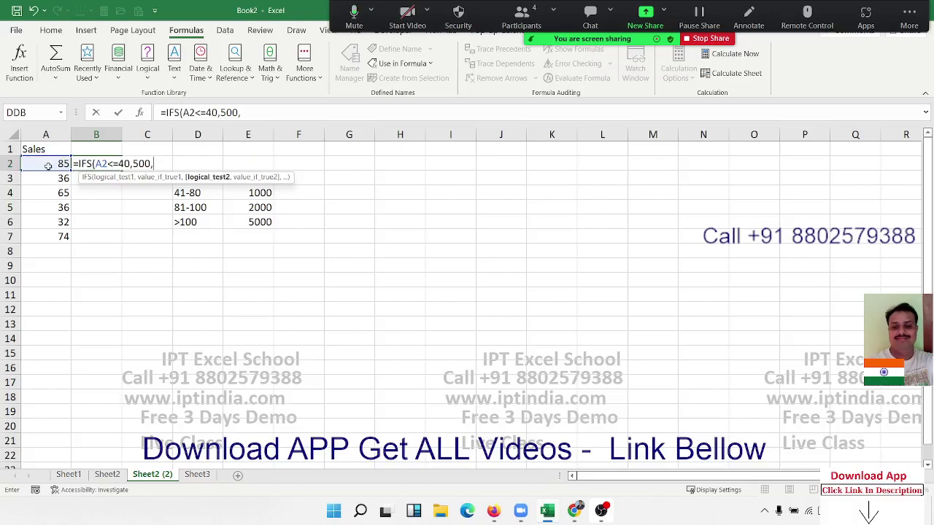
left_click(47, 166)
type("<")
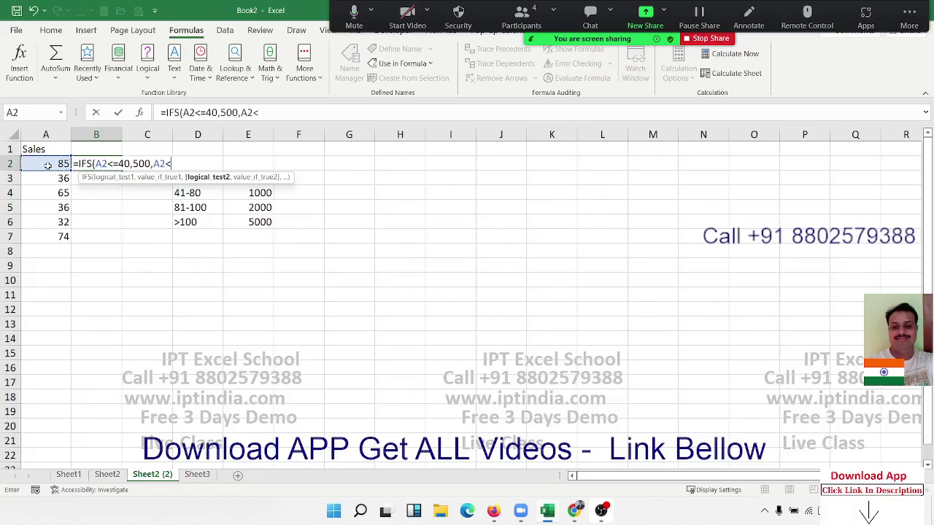
type("=")
type("80,")
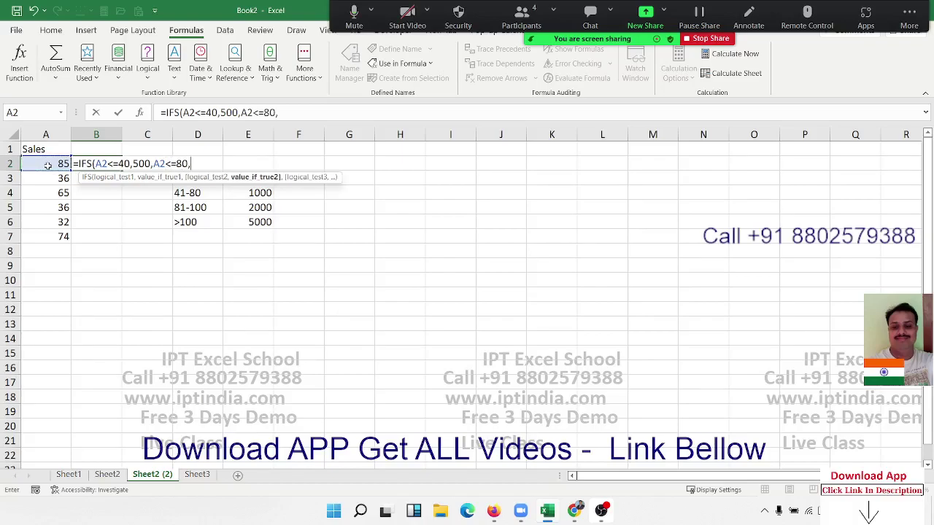
type("1000")
type(",")
- Finish the IFS with A2<=100 → 2000 and A2>100 → 5000 and enter it
left_click(47, 165)
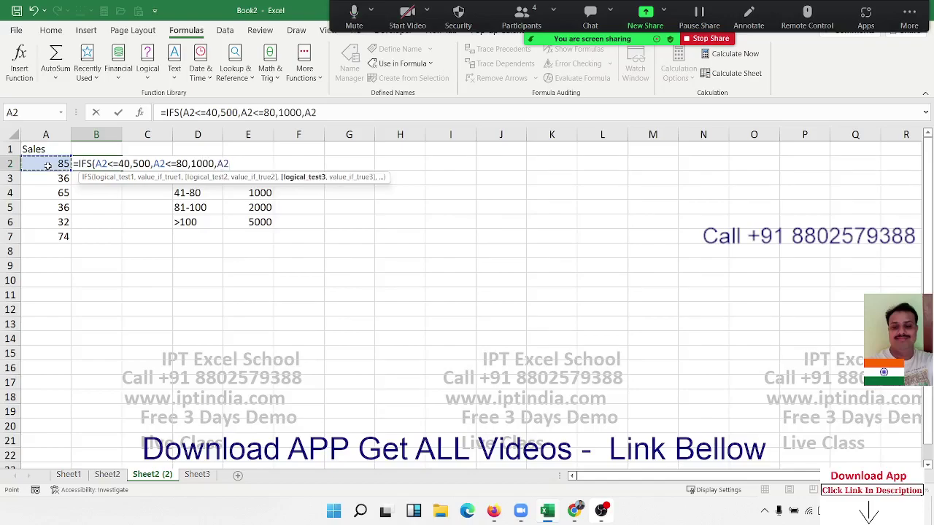
type("<")
type("=10")
type("0,50")
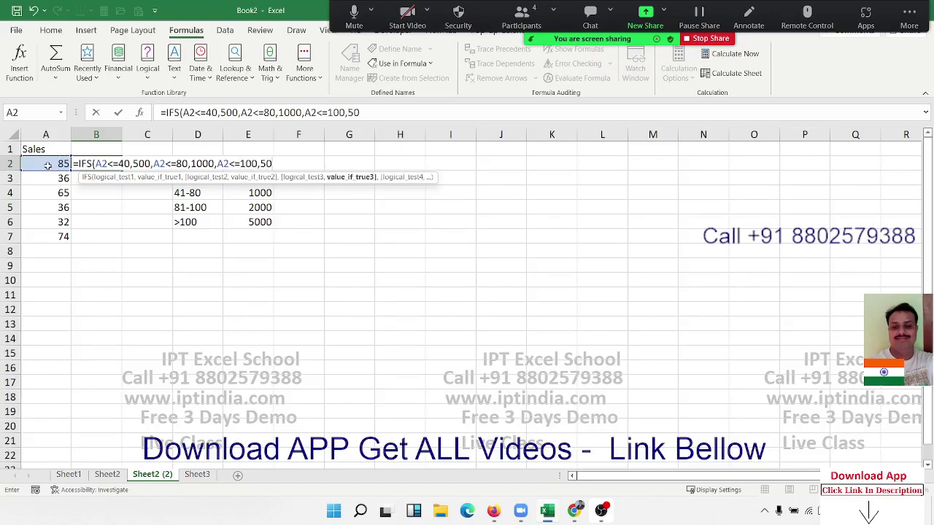
key("BackSpace")
key("BackSpace")
type("2")
type("000,")
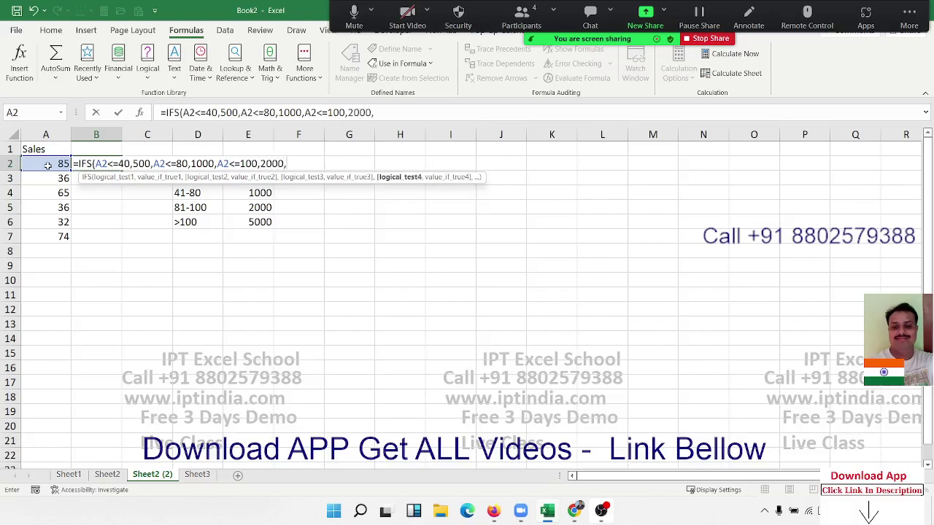
left_click(48, 165)
type(">1")
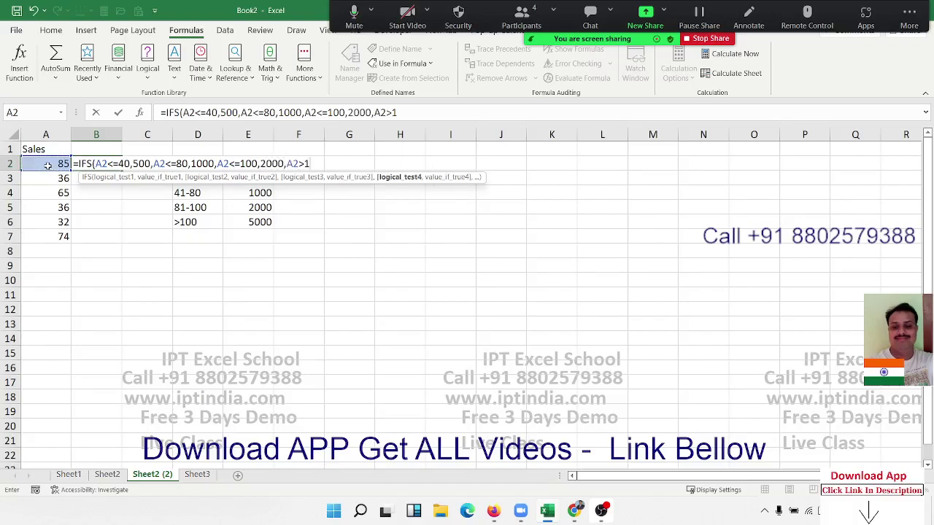
type("00,500")
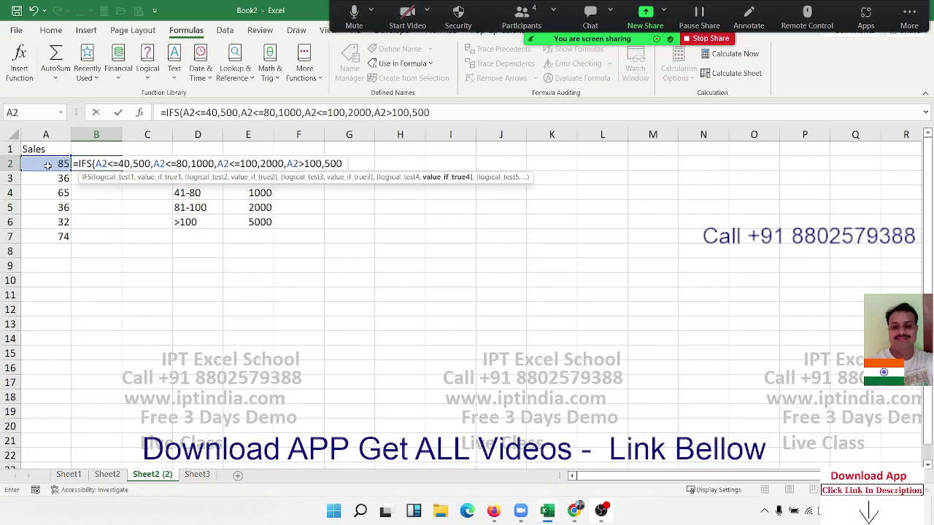
type("0")
key("Return")
key("Up")
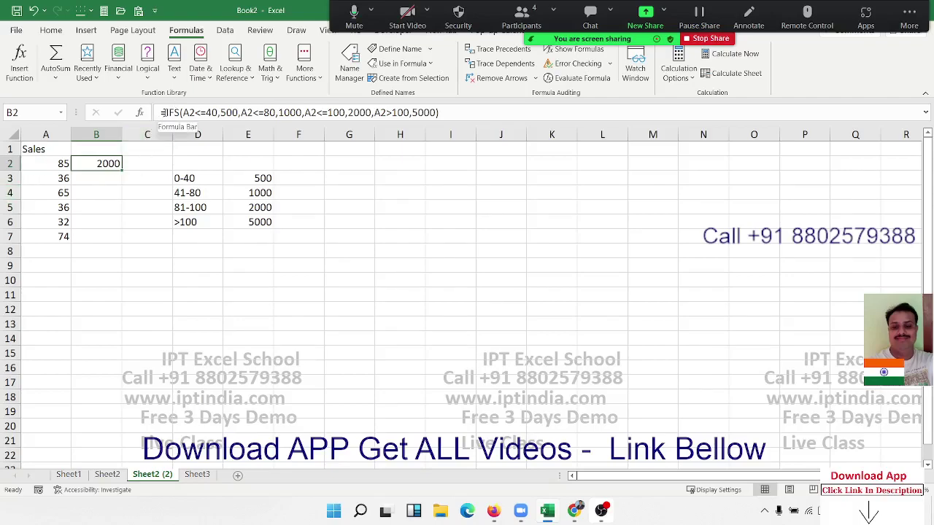
- Copy B2's IFS formula and save it as the workbook name 'inc'
left_click_drag(166, 112, 439, 112)
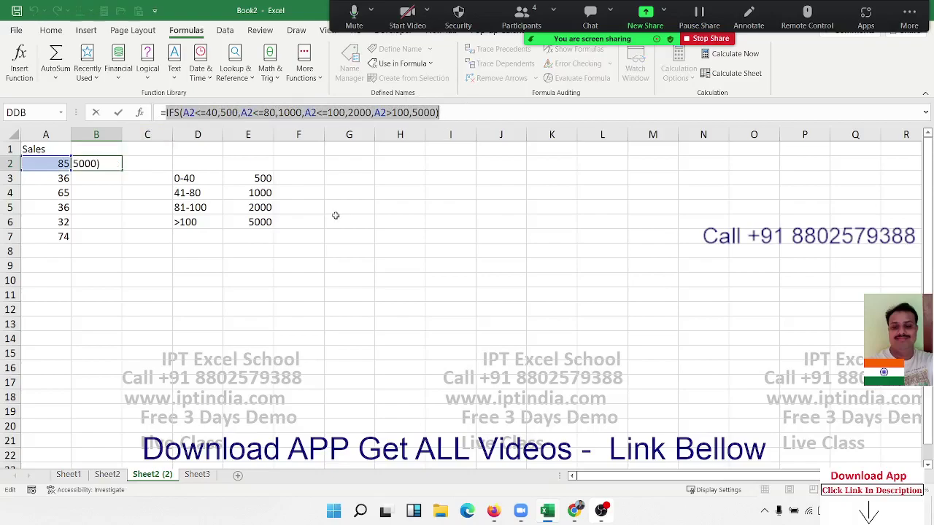
key("Escape")
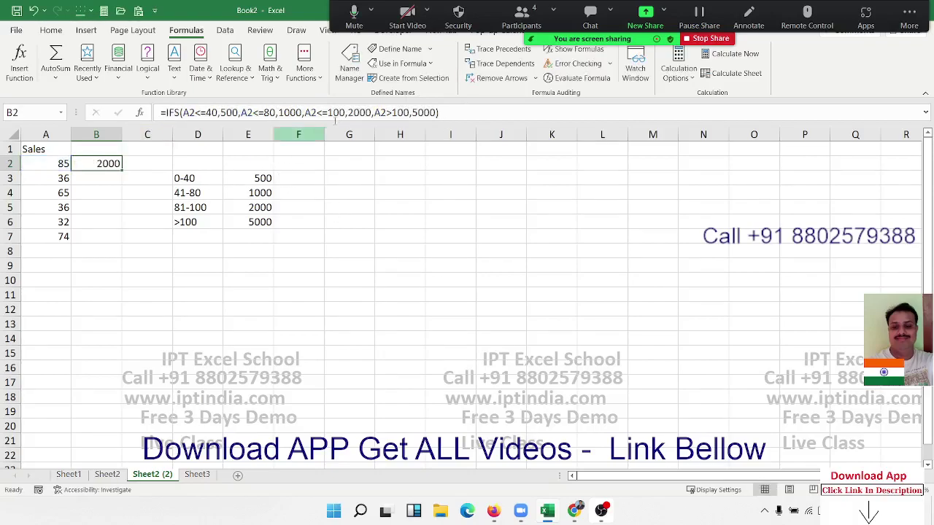
left_click_drag(443, 112, 123, 77)
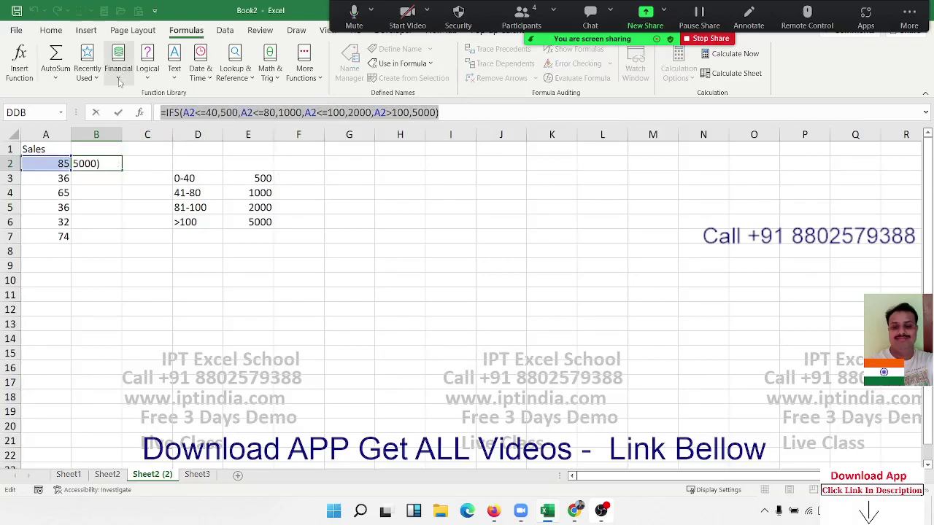
key("Escape")
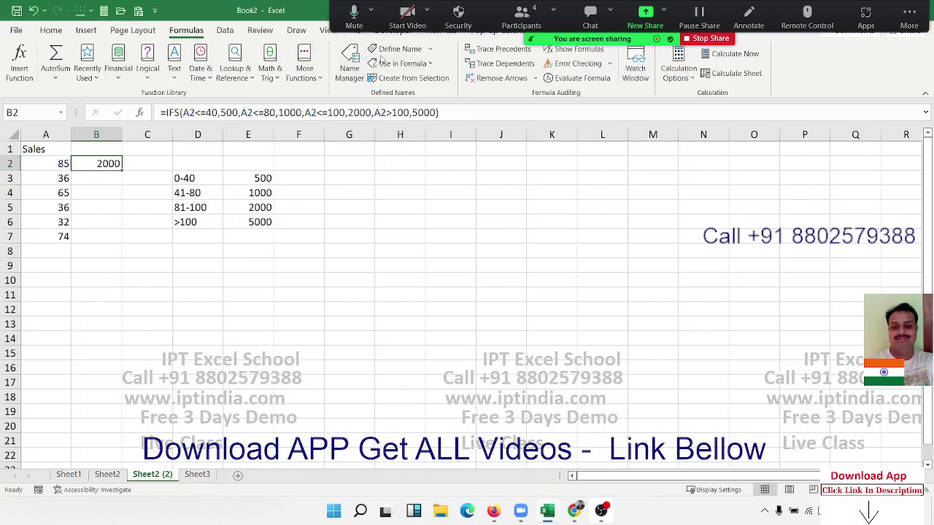
left_click(398, 49)
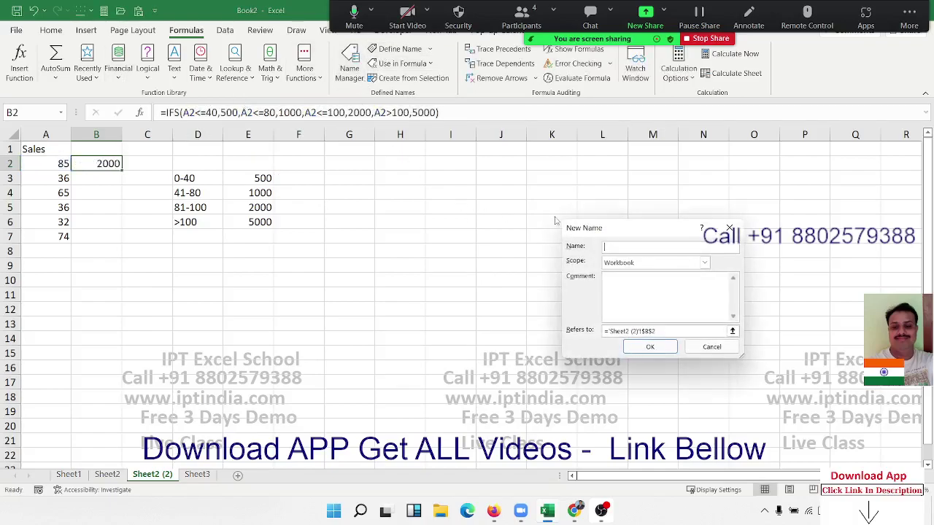
type("inc")
key("Tab")
key("Tab")
key("Tab")
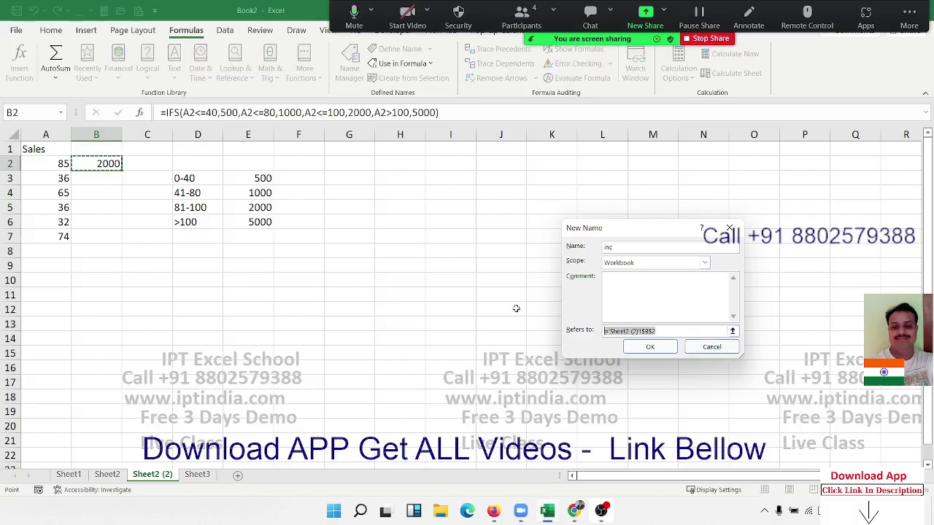
key("ctrl+v")
left_click(635, 346)
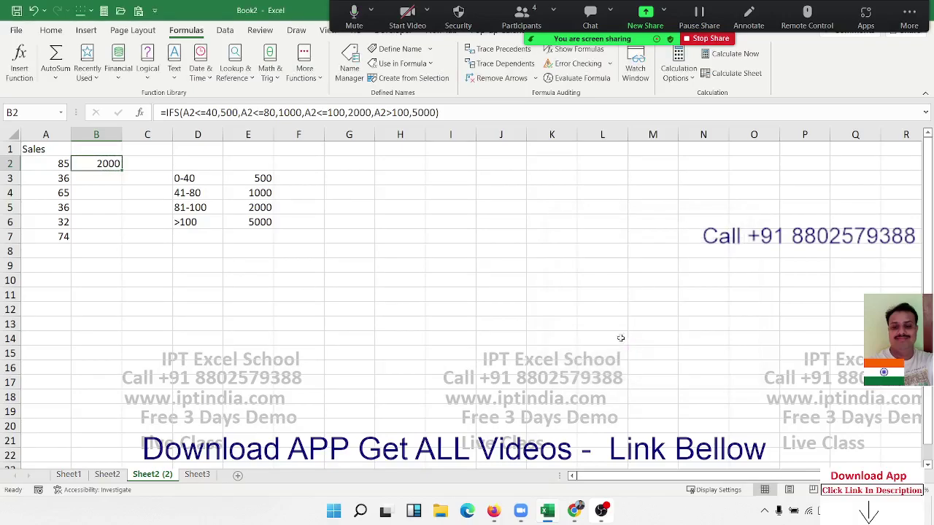
- Enter =inc in B3 and check that it returns 500
left_click(114, 179)
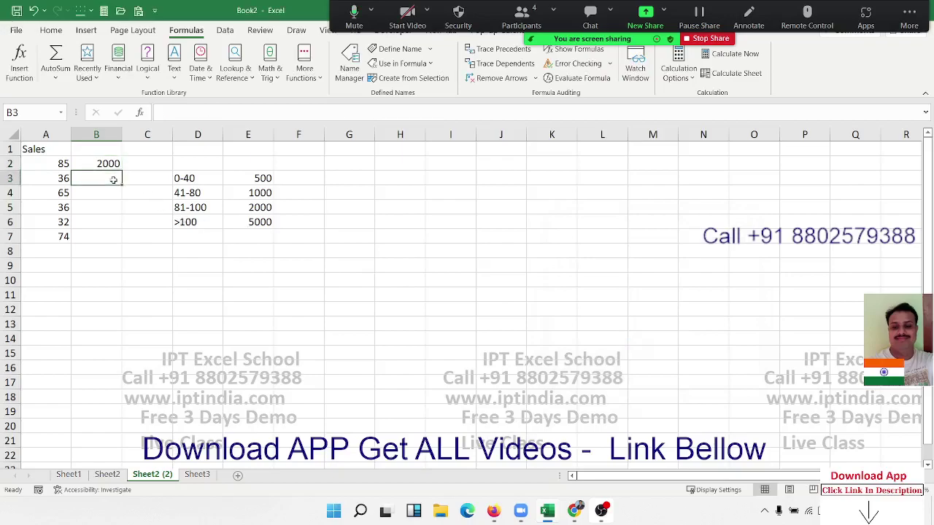
type("=inc")
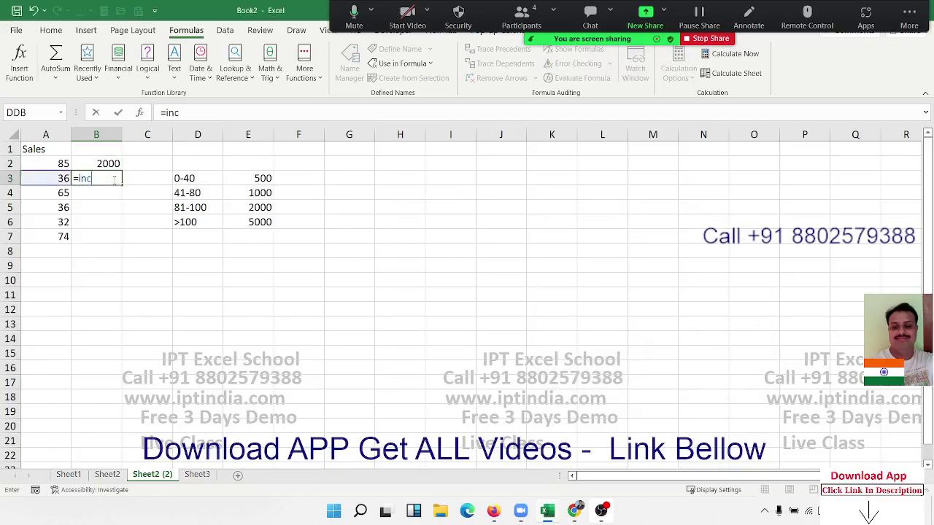
key("Return")
left_click(114, 179)
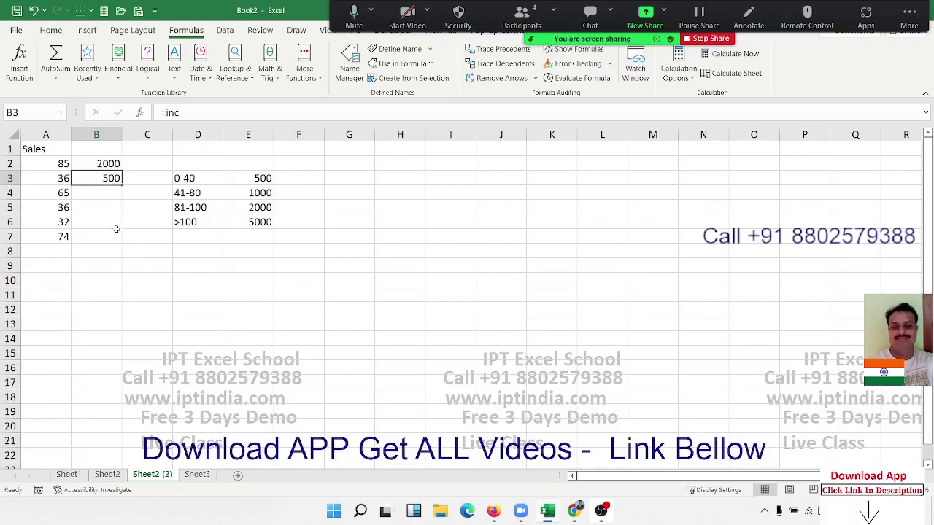
double_click(102, 179)
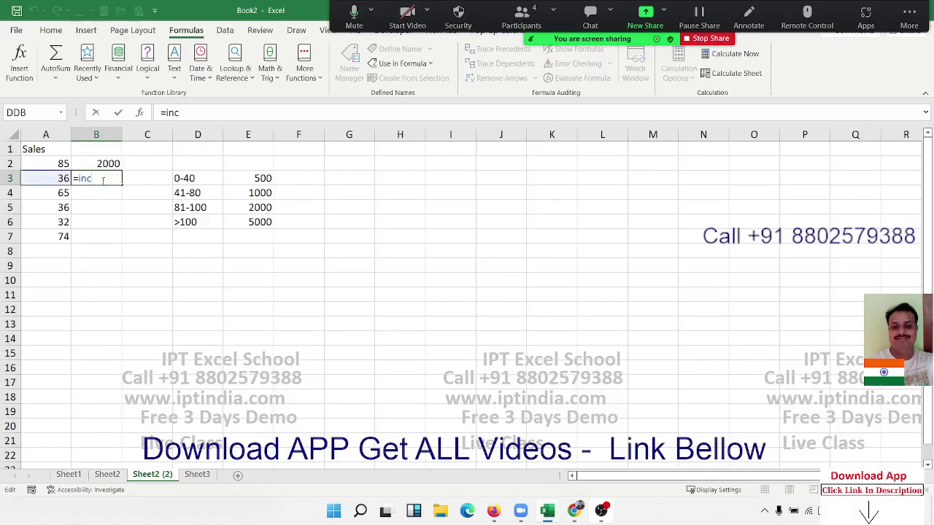
key("Return")
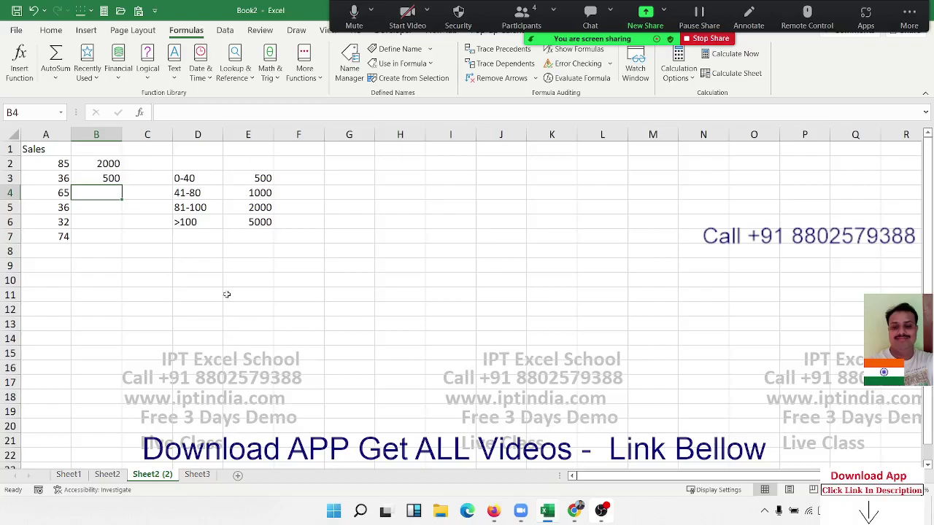
- Start a LAMBDA formula in B4 from the function suggestions
type("=")
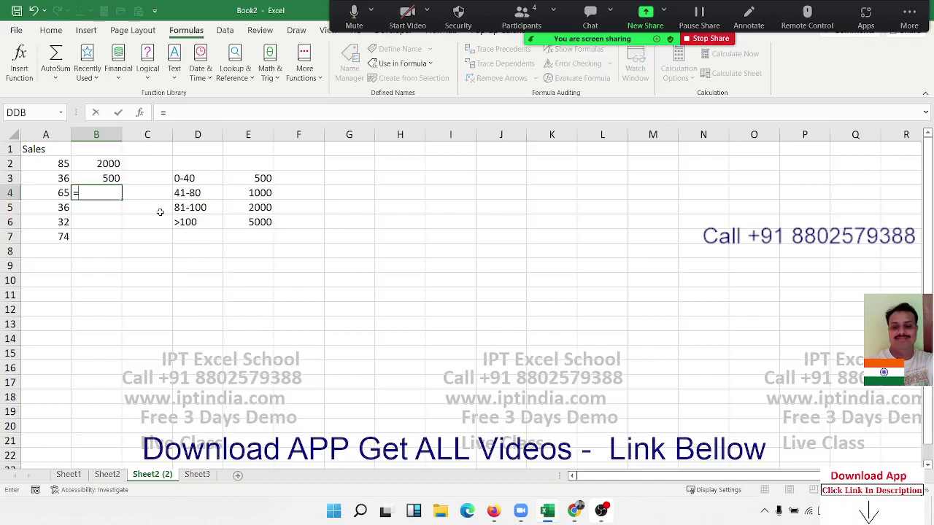
type("l")
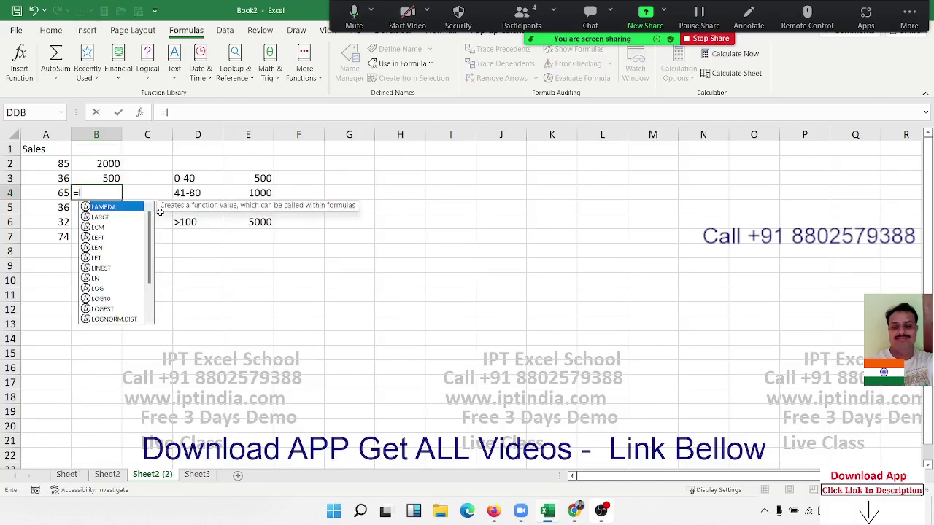
key("Tab")
key("Escape")
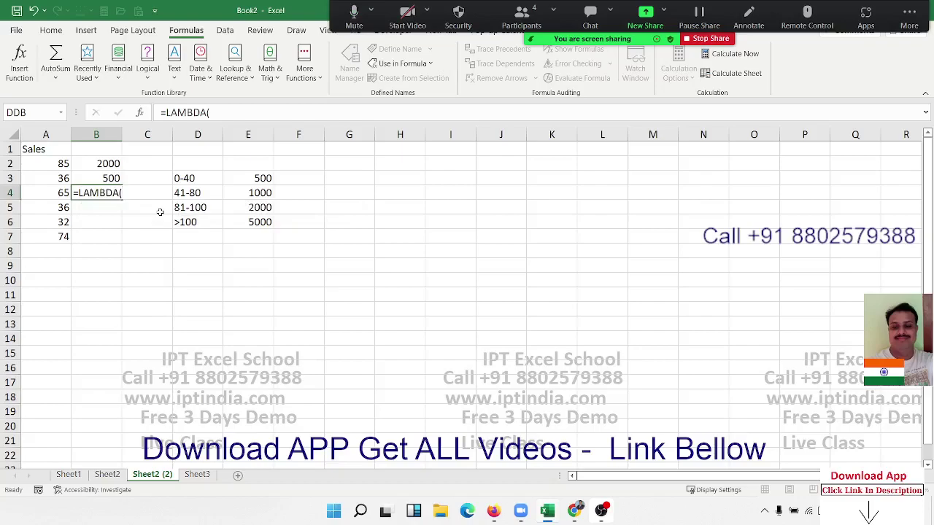
key("Up")
key("Down")
type("=")
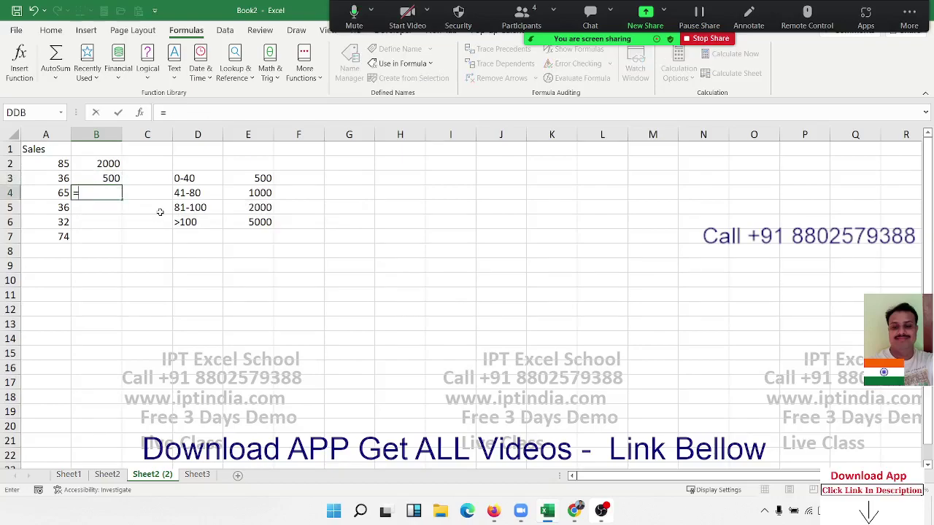
type("l")
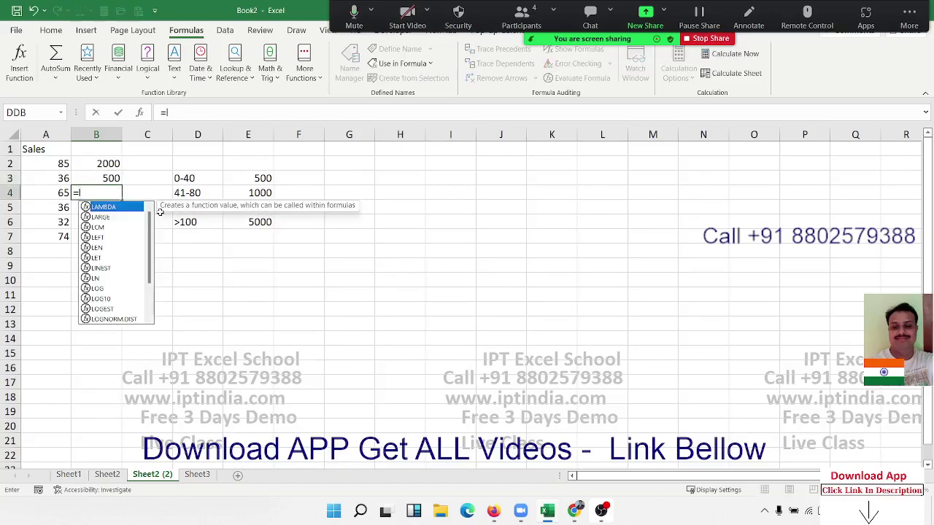
key("Tab")
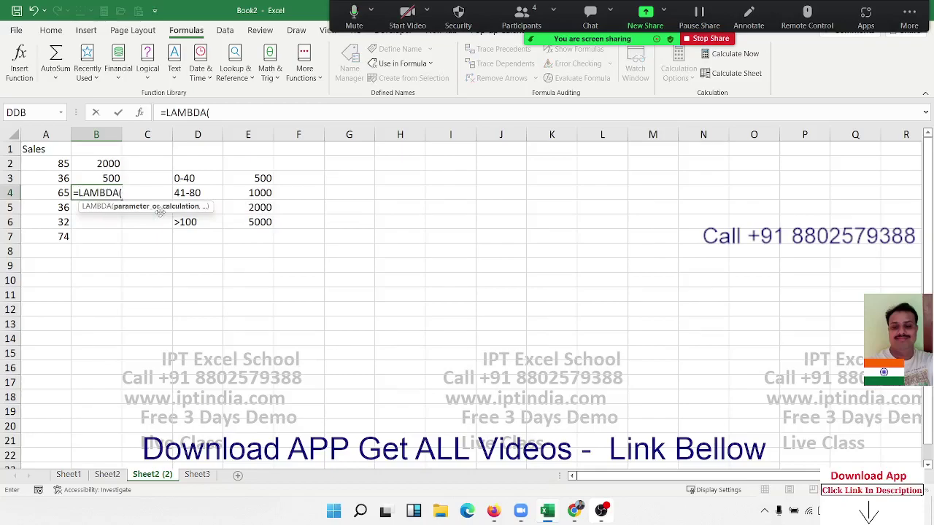
- Type the LAMBDA body s,IFS(s<=40,500,s<=80,1000,s<=100,2000,s>100,5000) and close it
type("s")
type(",")
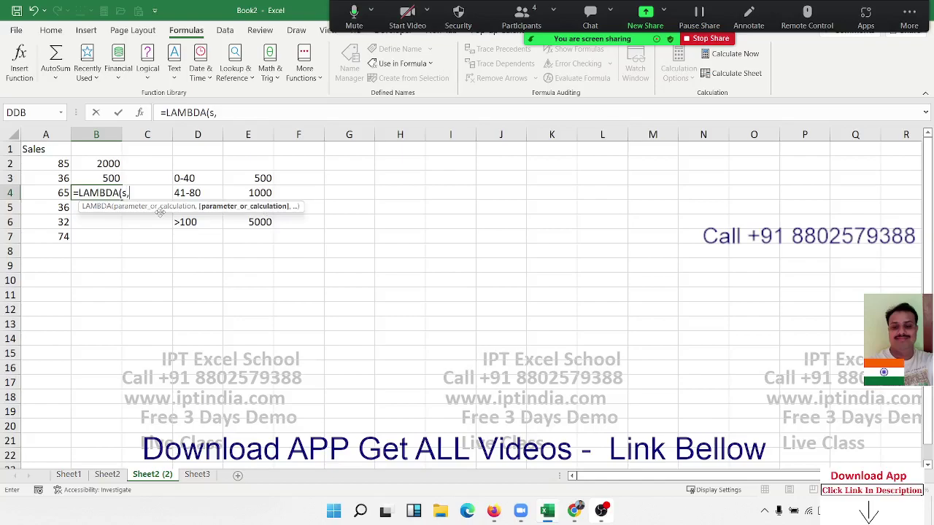
type("IF")
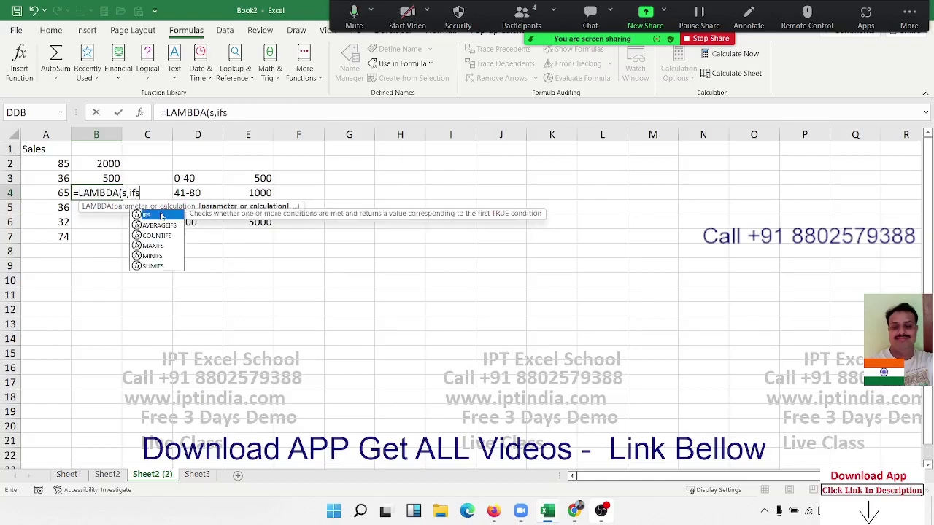
type("S(s")
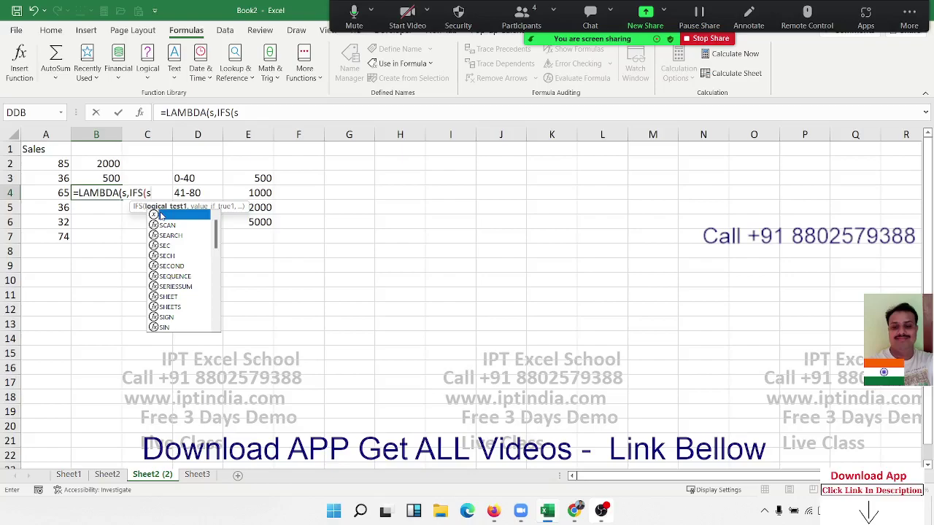
type("<=")
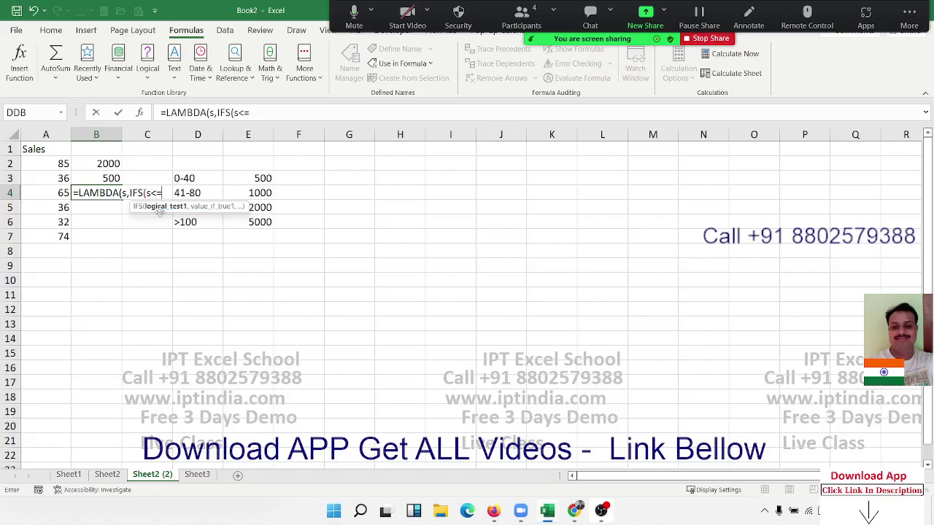
type("40s")
key("Escape")
key("BackSpace")
type(",50")
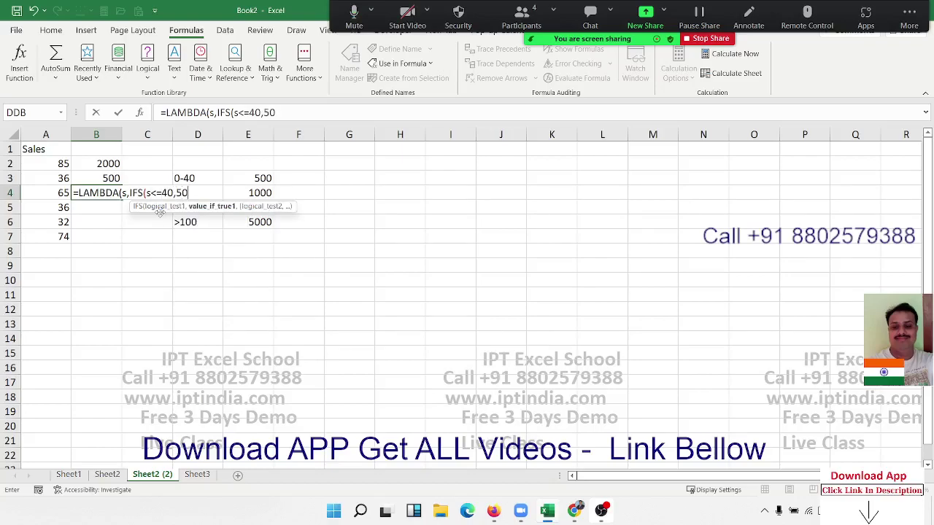
type("0,s")
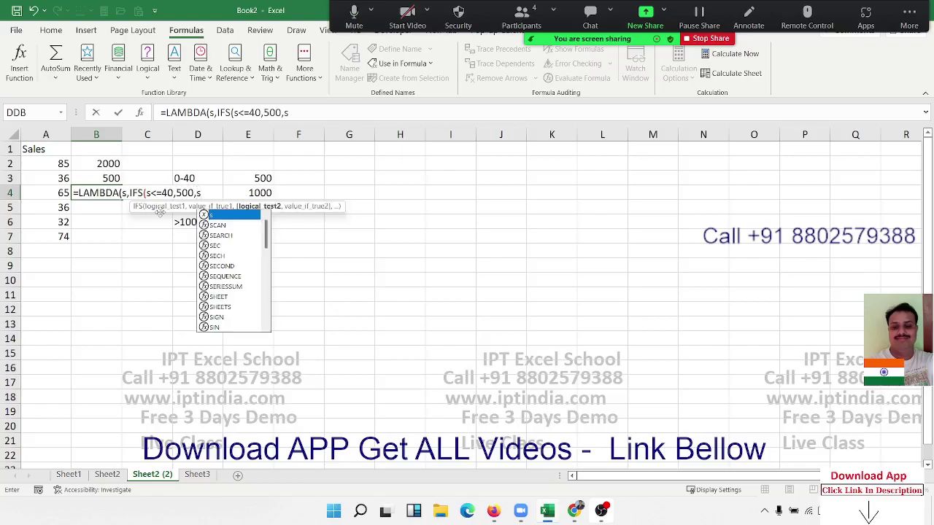
type("<=8")
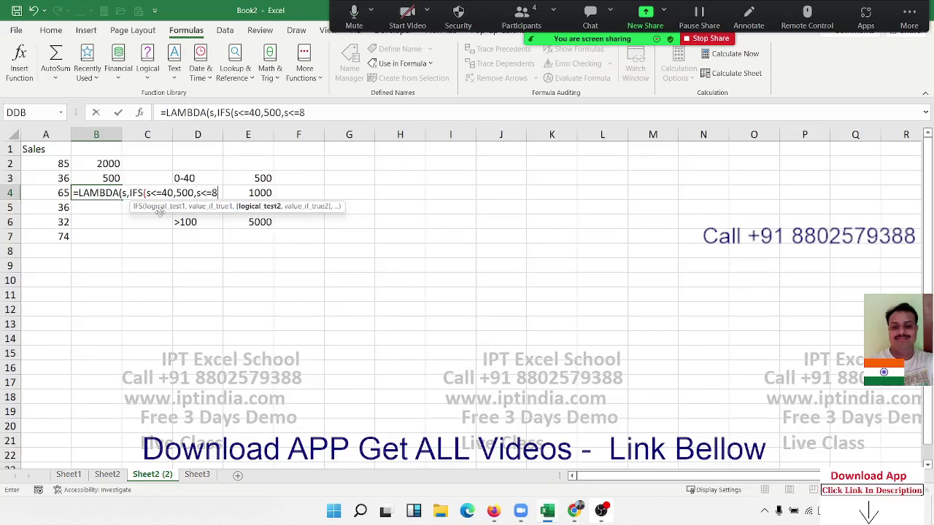
type("0,")
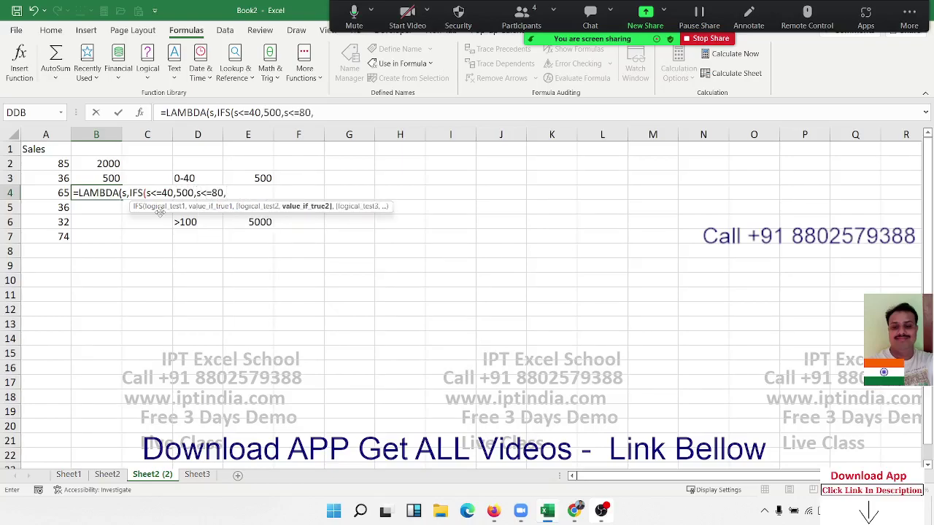
type("1000")
type(",s")
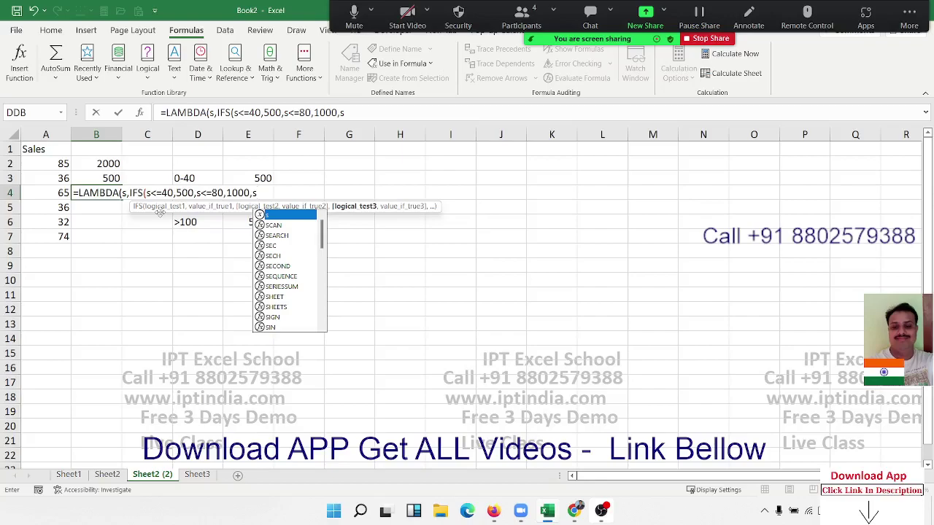
type("<")
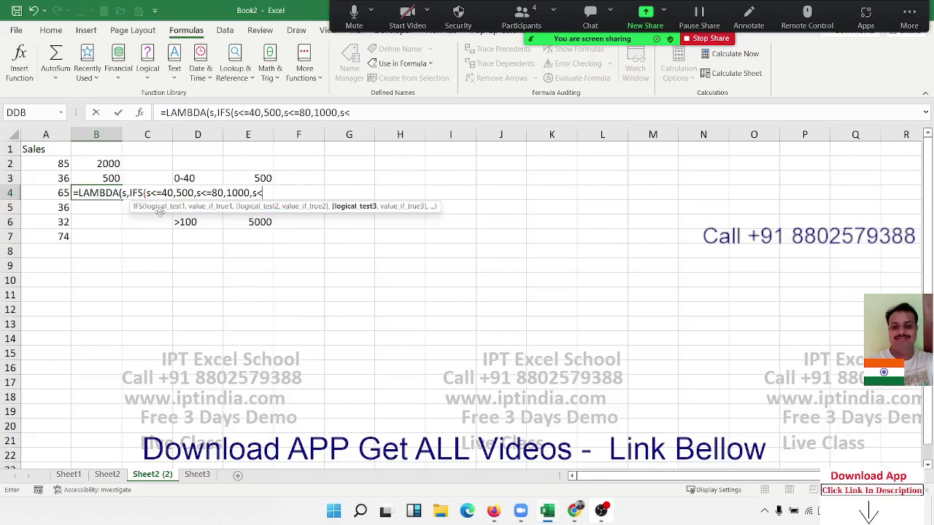
type("=100")
type(",2000")
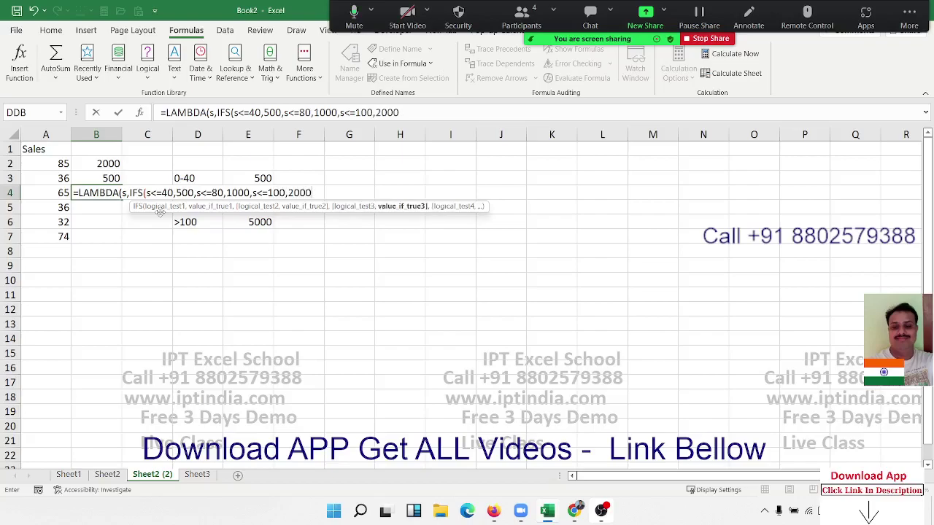
type(",s")
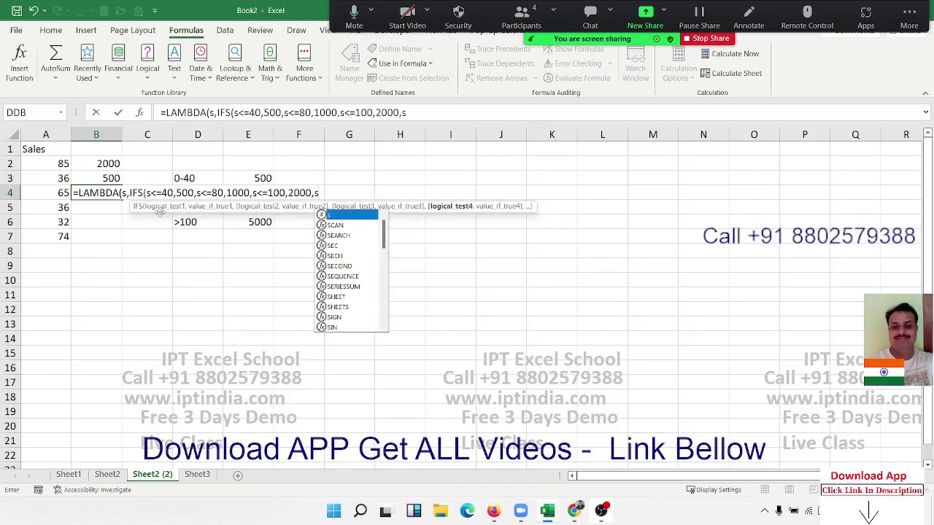
type(">100")
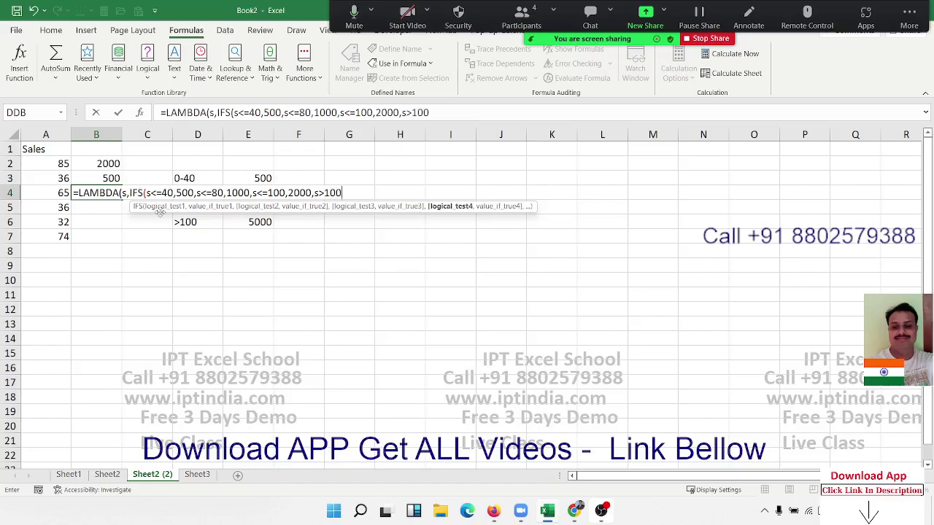
type(",500")
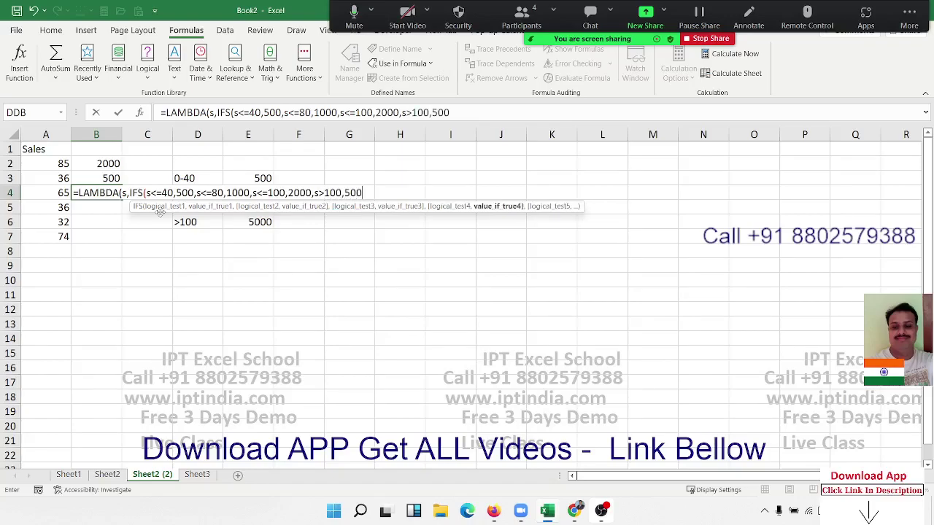
type("00")
key("BackSpace")
type(")")
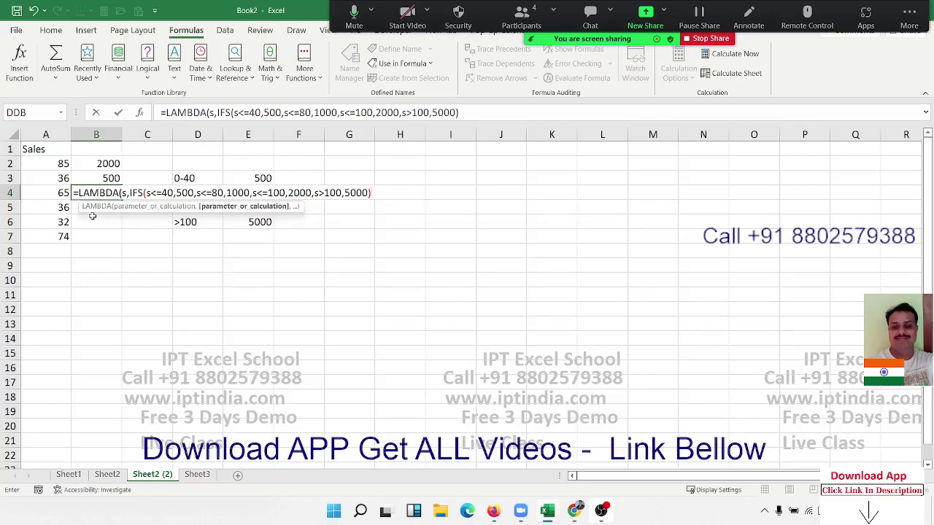
- Accept Excel's correction for B4's LAMBDA formula, then append A4 to it
key("Return")
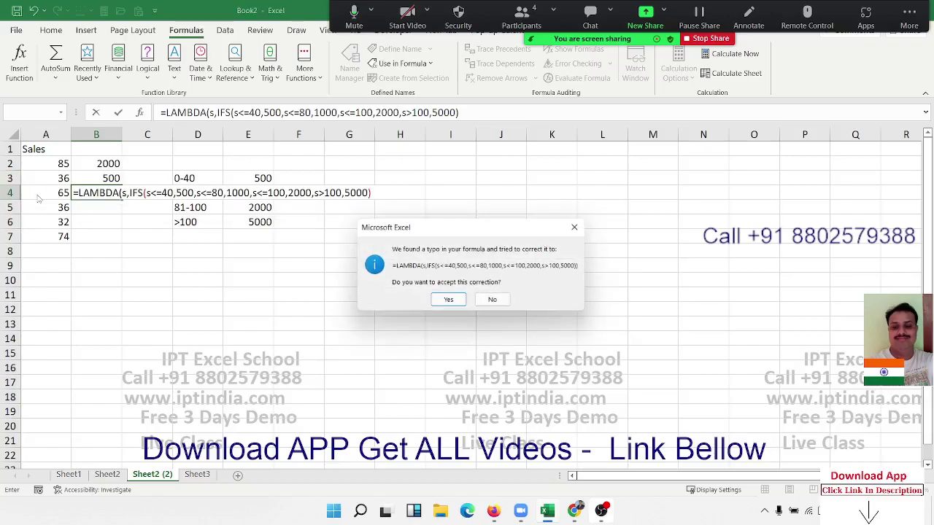
left_click(446, 300)
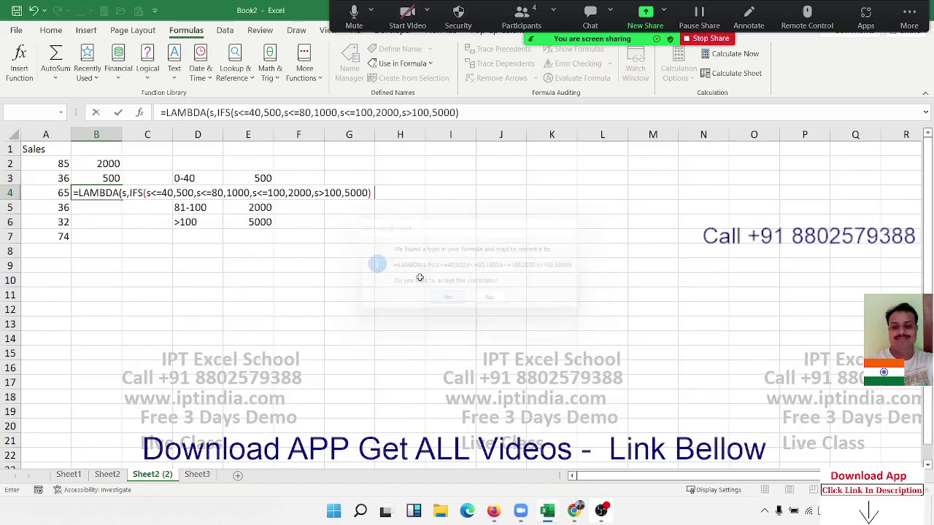
left_click(112, 194)
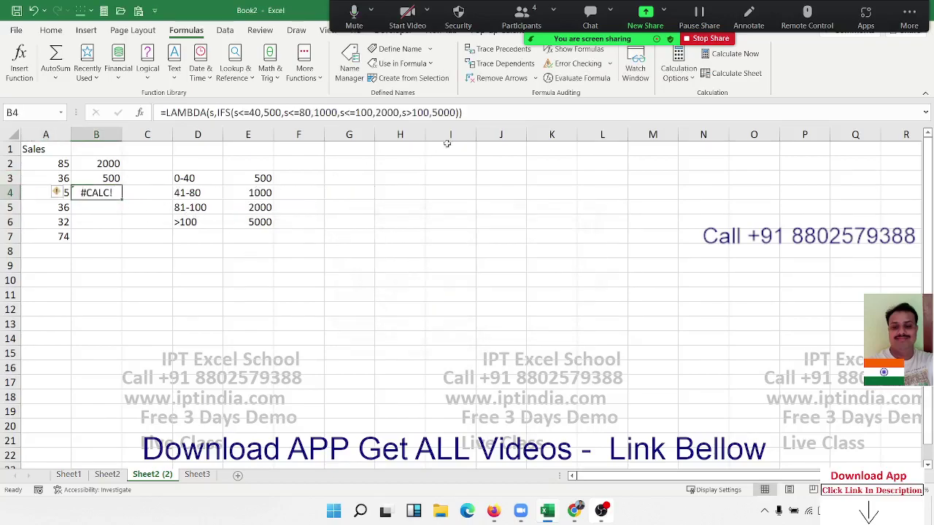
left_click(466, 115)
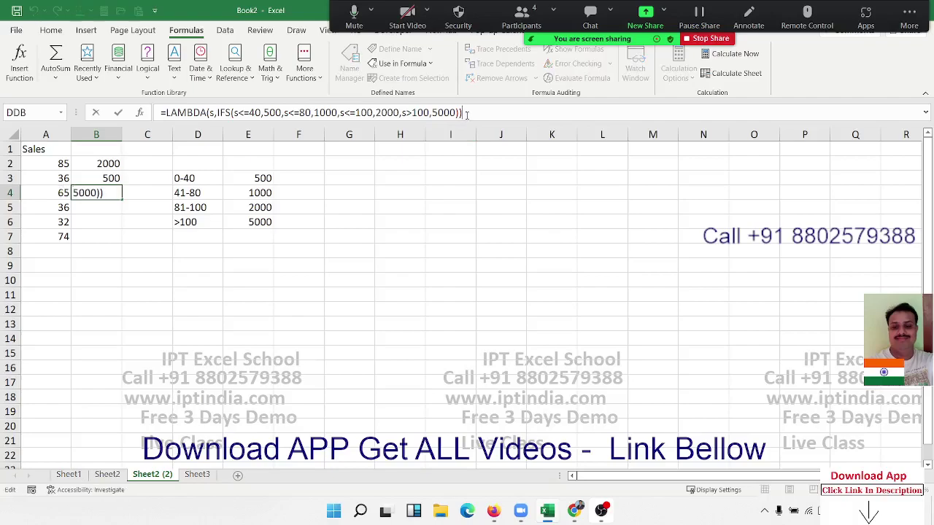
left_click(53, 195)
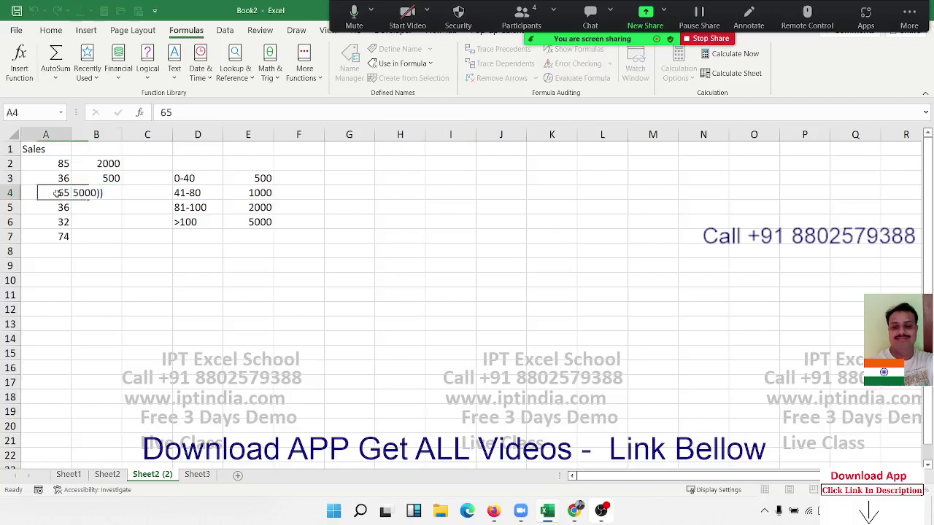
left_click(108, 191)
left_click(467, 114)
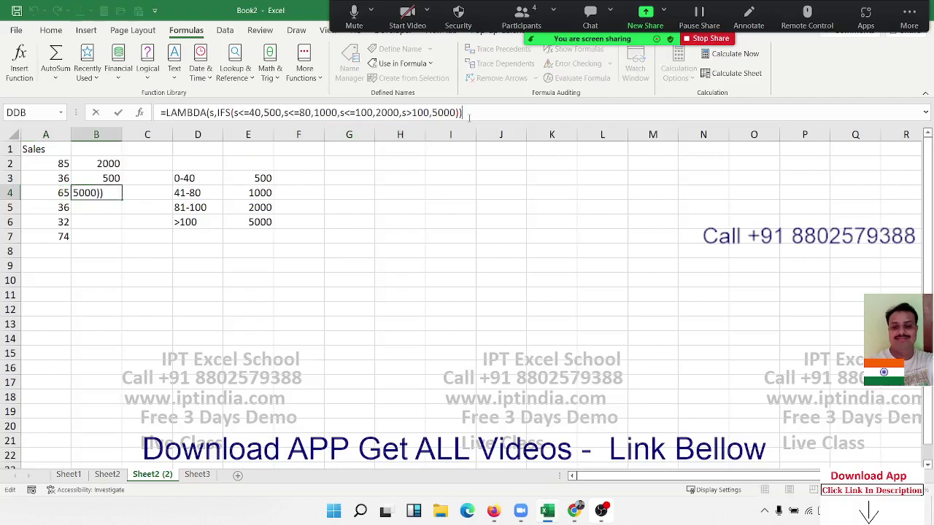
type("a4")
key("Return")
key("Return")
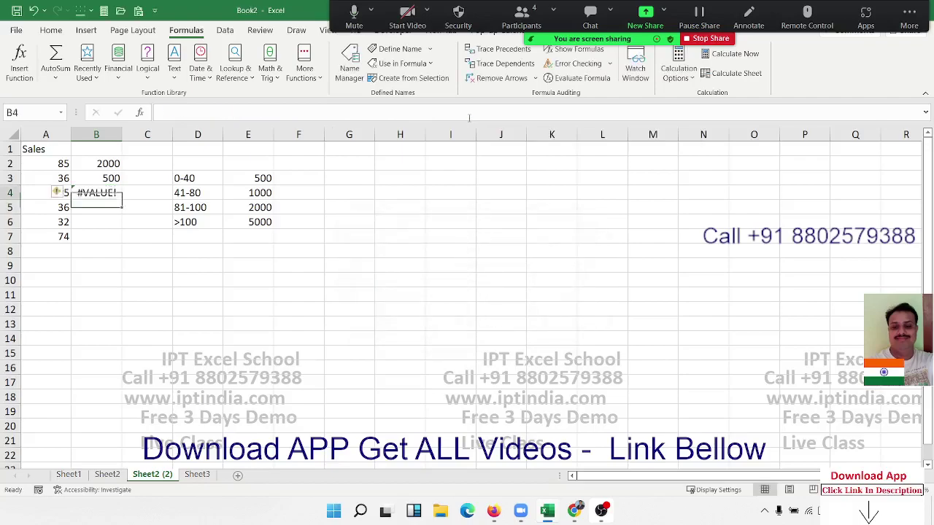
- Change the ending to a (A4) call so B4 returns 1000 for sales of 65
left_click(465, 113)
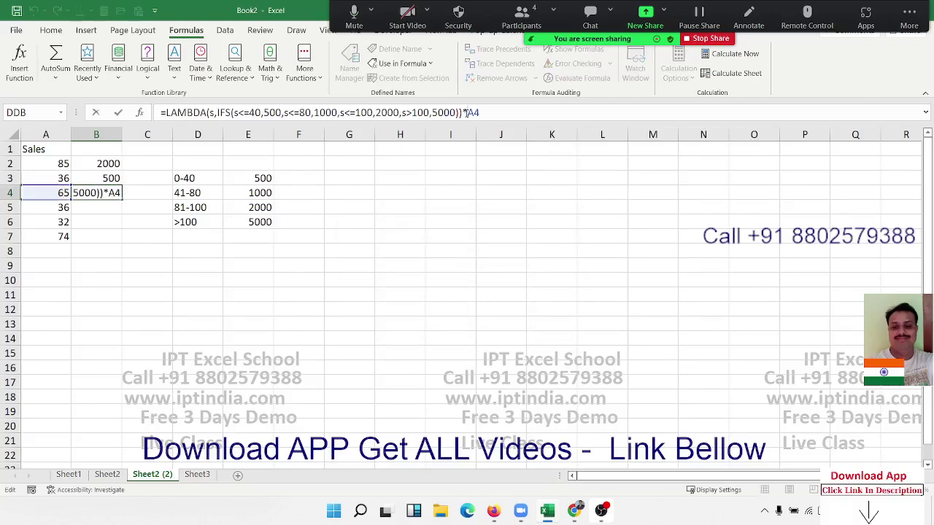
key("BackSpace")
type("(A4")
type(")")
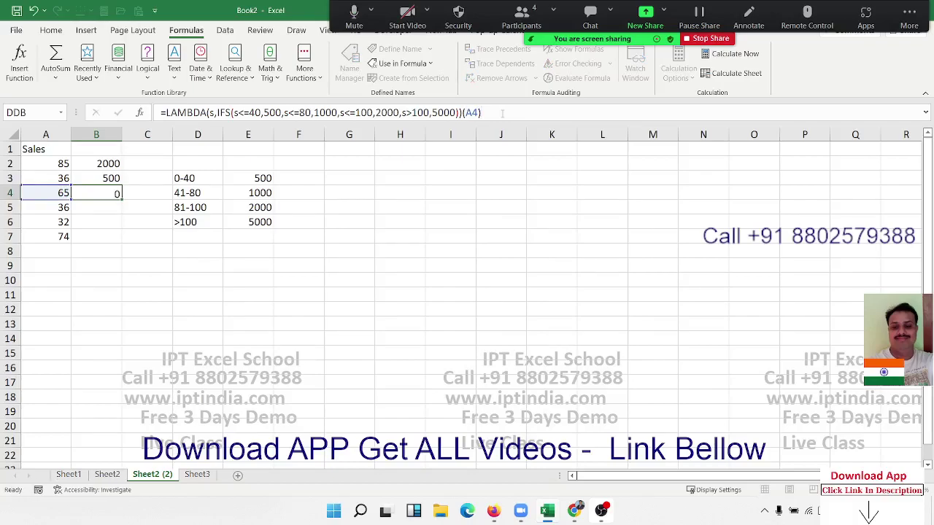
key("Return")
key("Up")
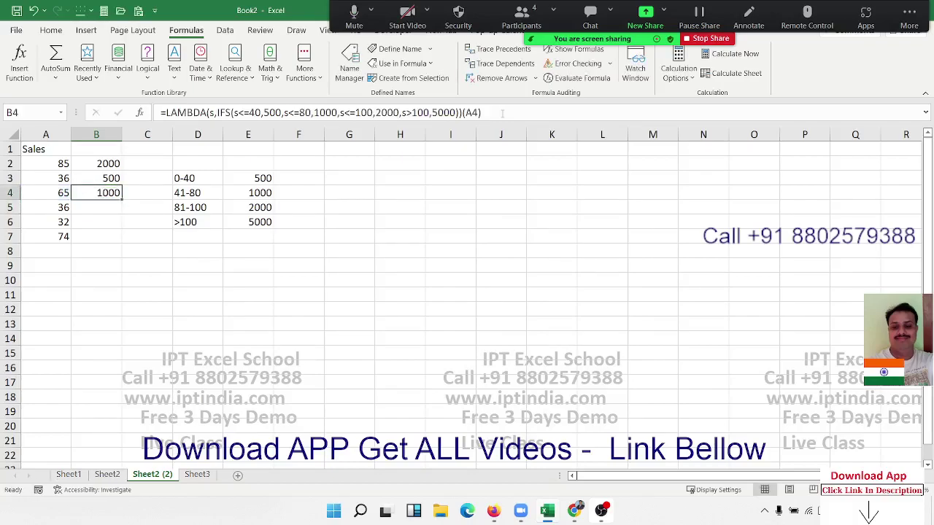
- Copy the LAMBDA text from B4's formula and define it as the named function 'incl'
left_click(502, 112)
key("BackSpace")
key("BackSpace")
key("BackSpace")
key("BackSpace")
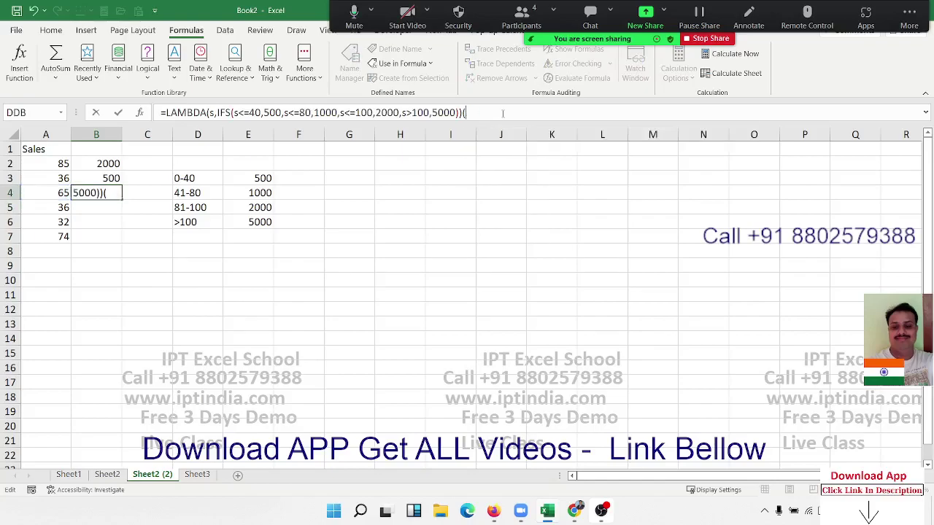
left_click_drag(473, 111, 161, 112)
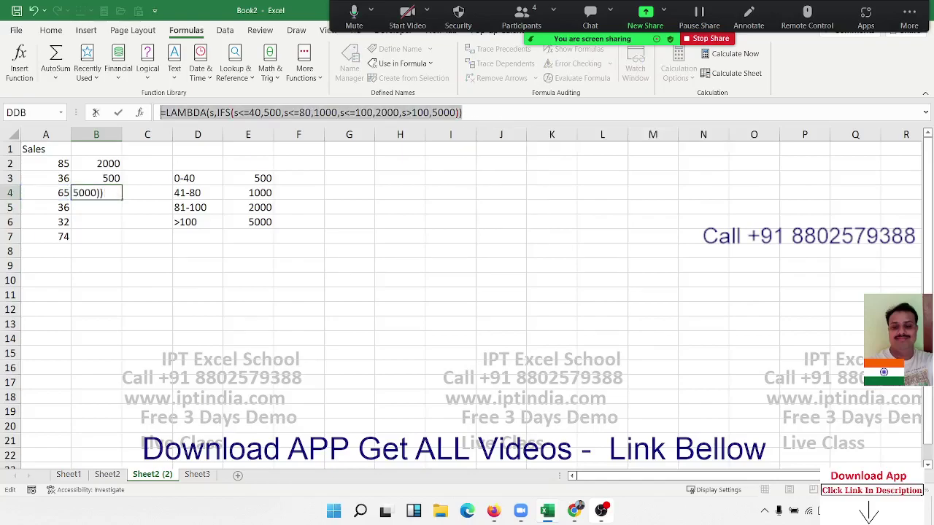
key("Escape")
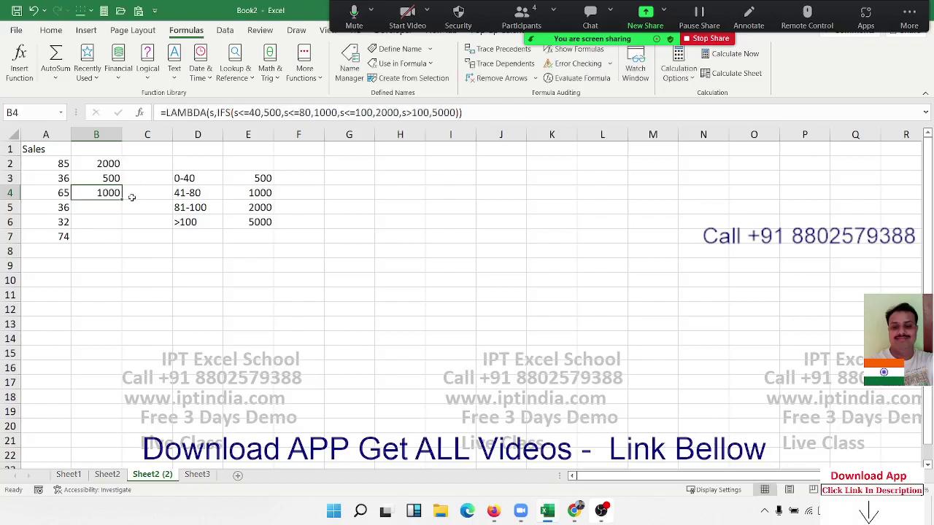
left_click(397, 49)
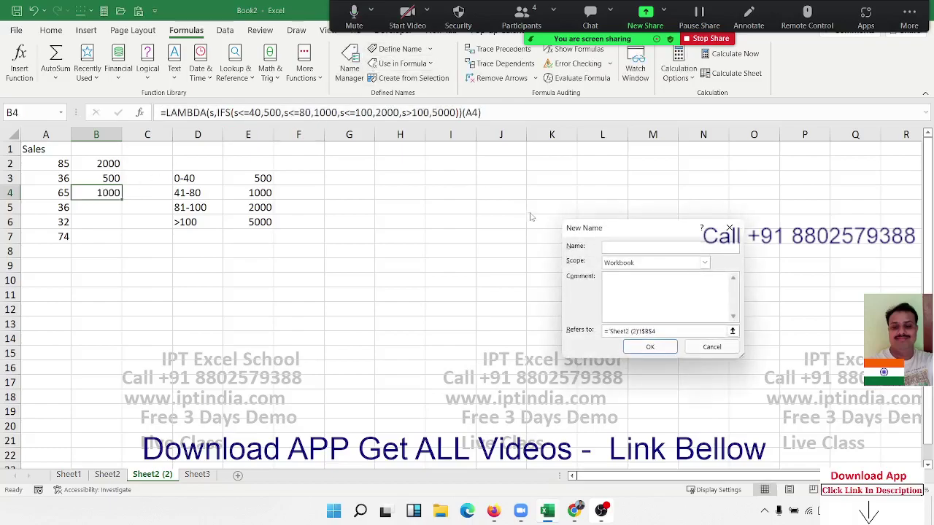
type("inc")
type("l")
left_click(691, 331)
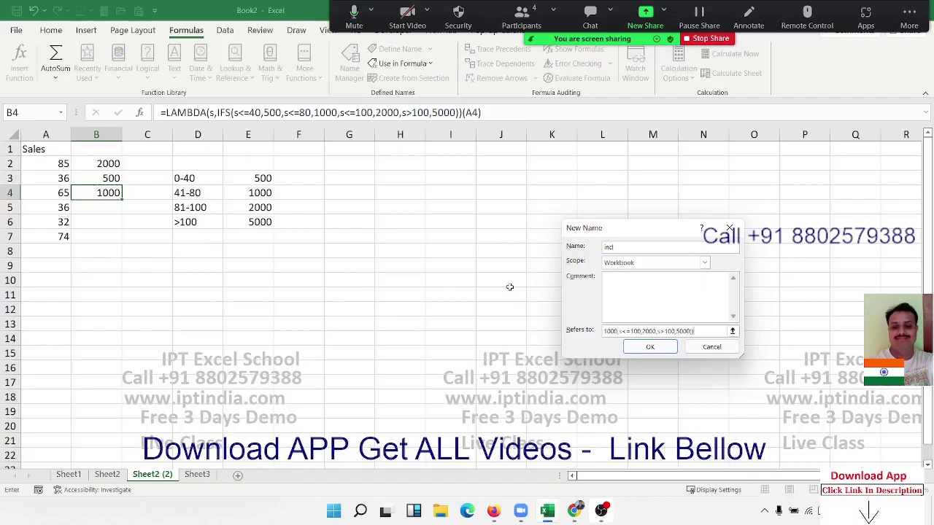
left_click(650, 348)
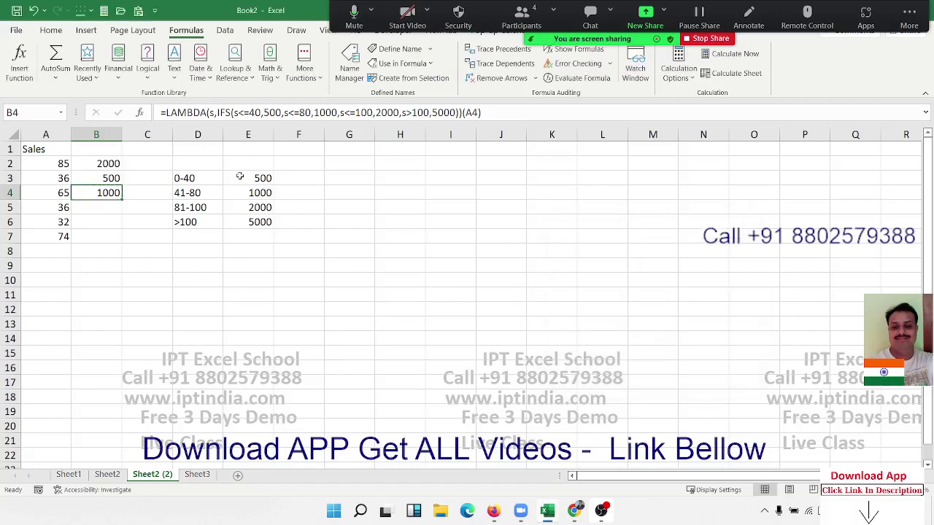
- Enter =incl(A5) in B5 from the suggestion list, returning 500
left_click(109, 207)
type("=")
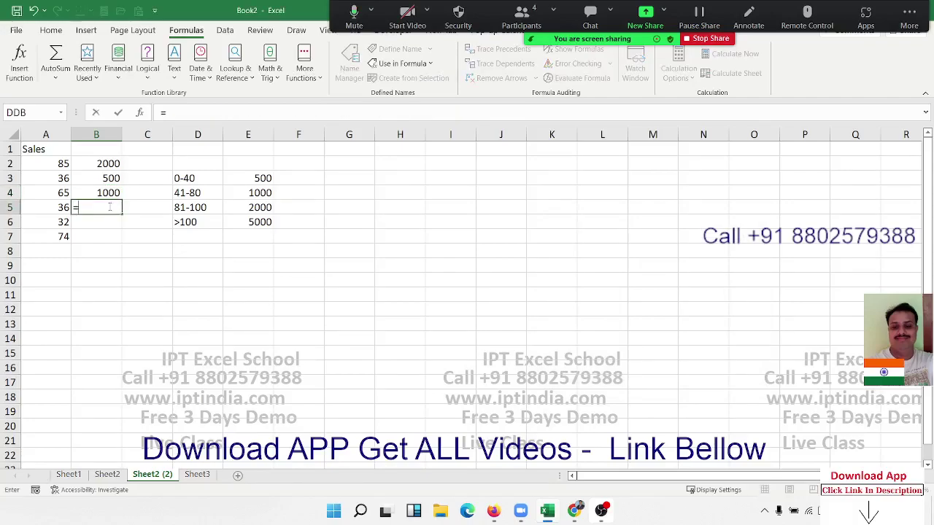
type("in")
key("Down")
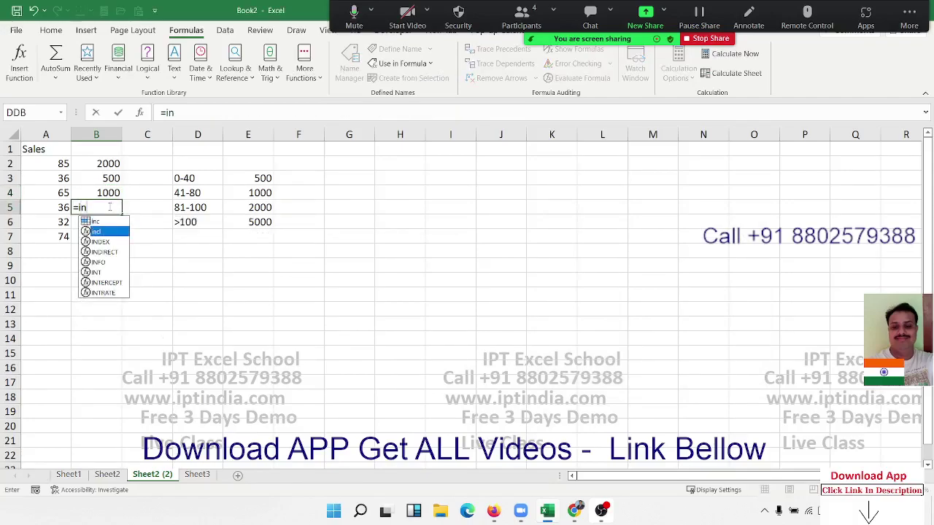
key("Tab")
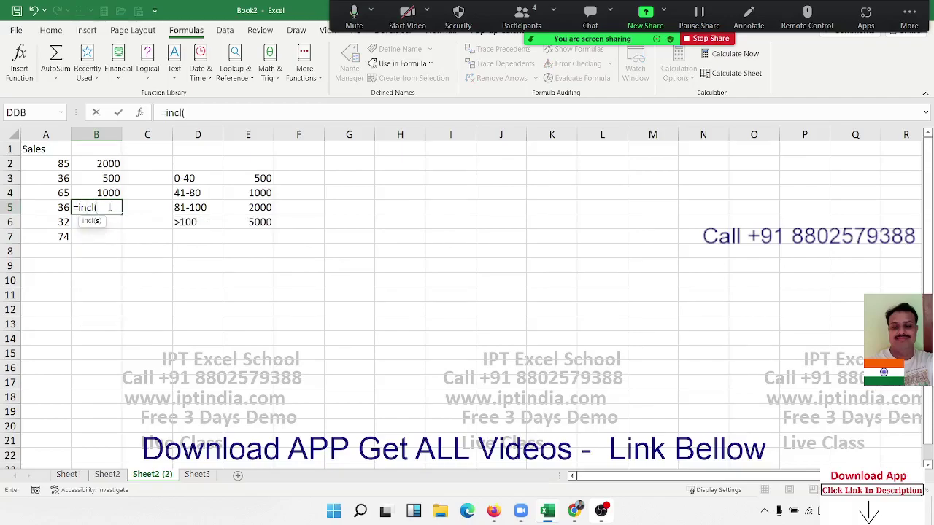
left_click(45, 207)
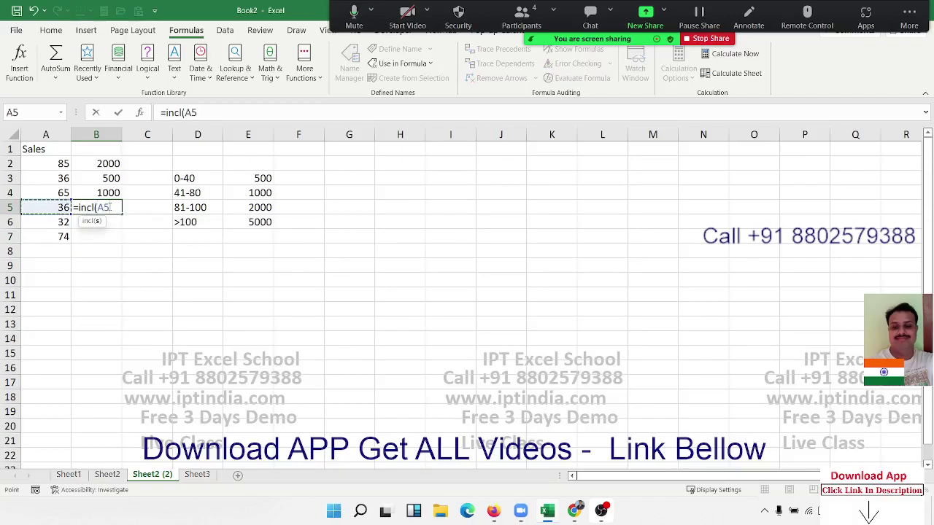
key("Return")
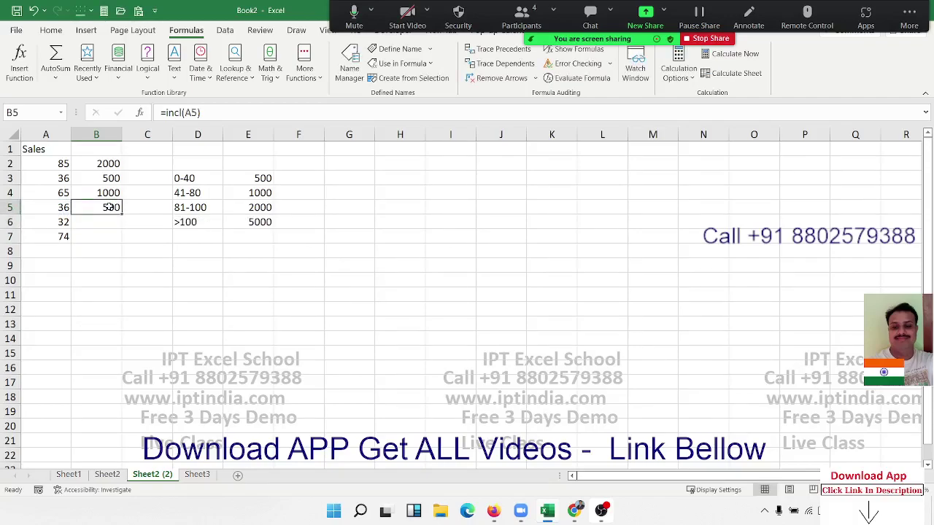